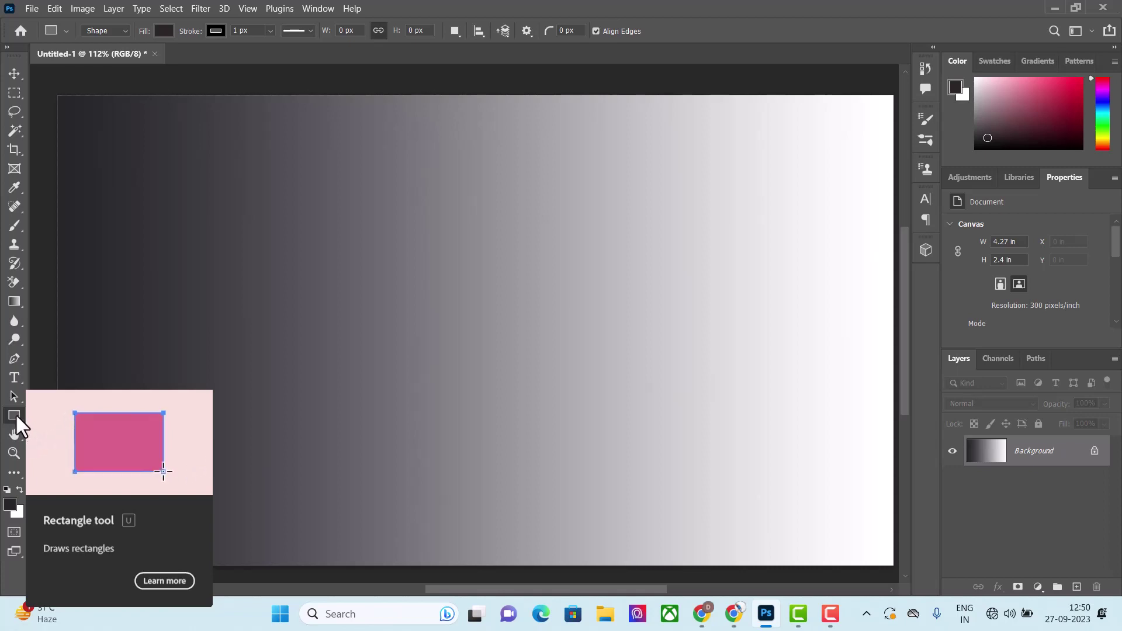
right_click(15, 414)
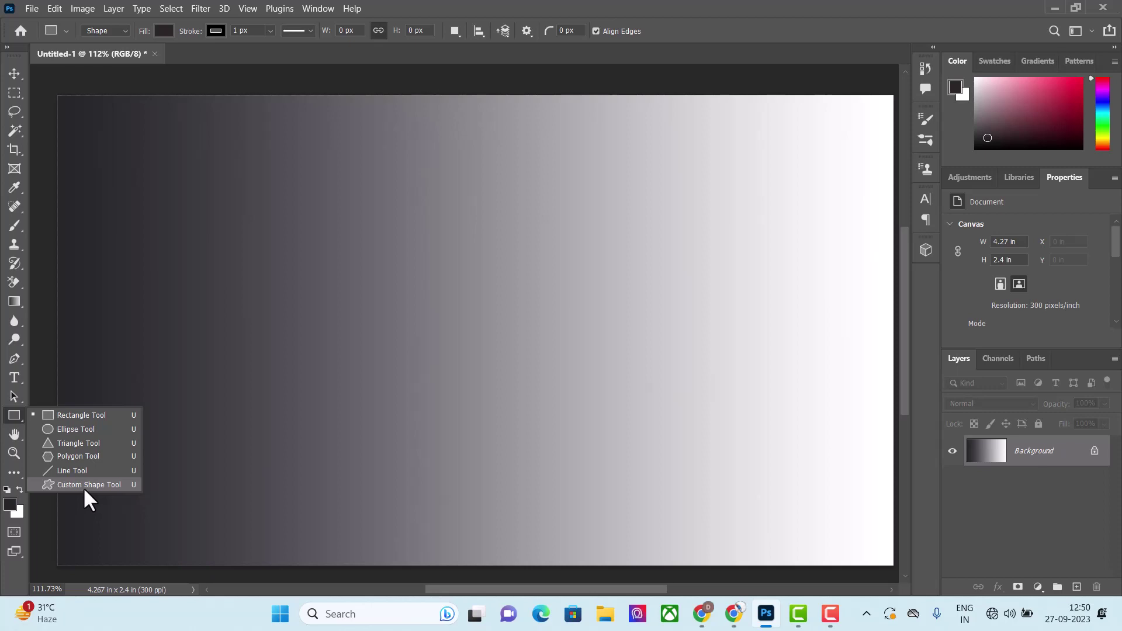
key(Escape)
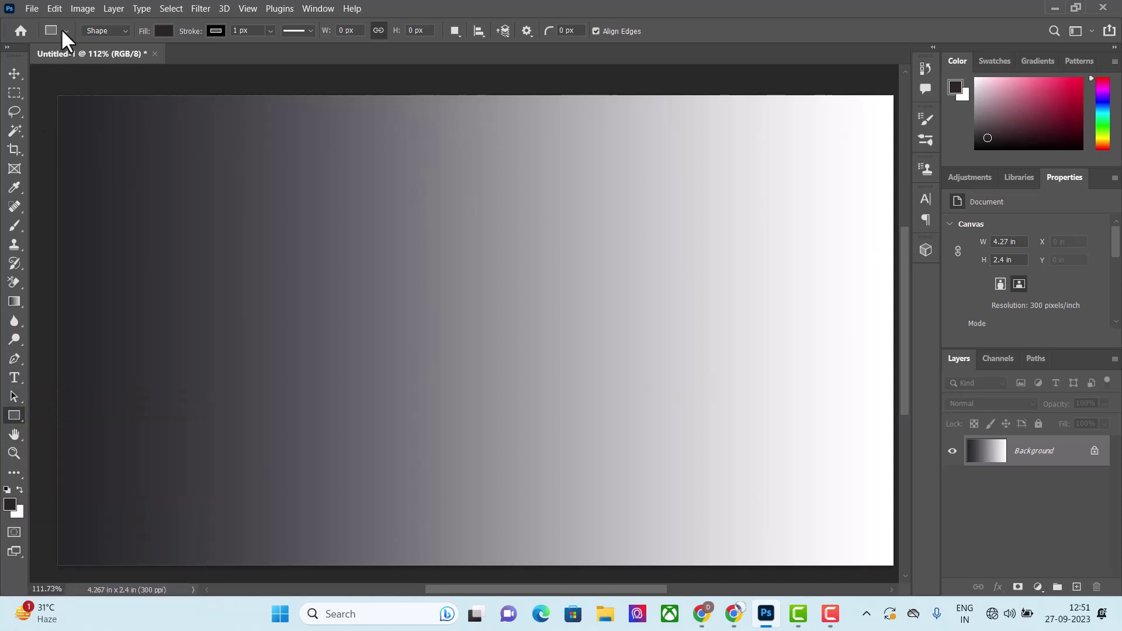
key(shift+u)
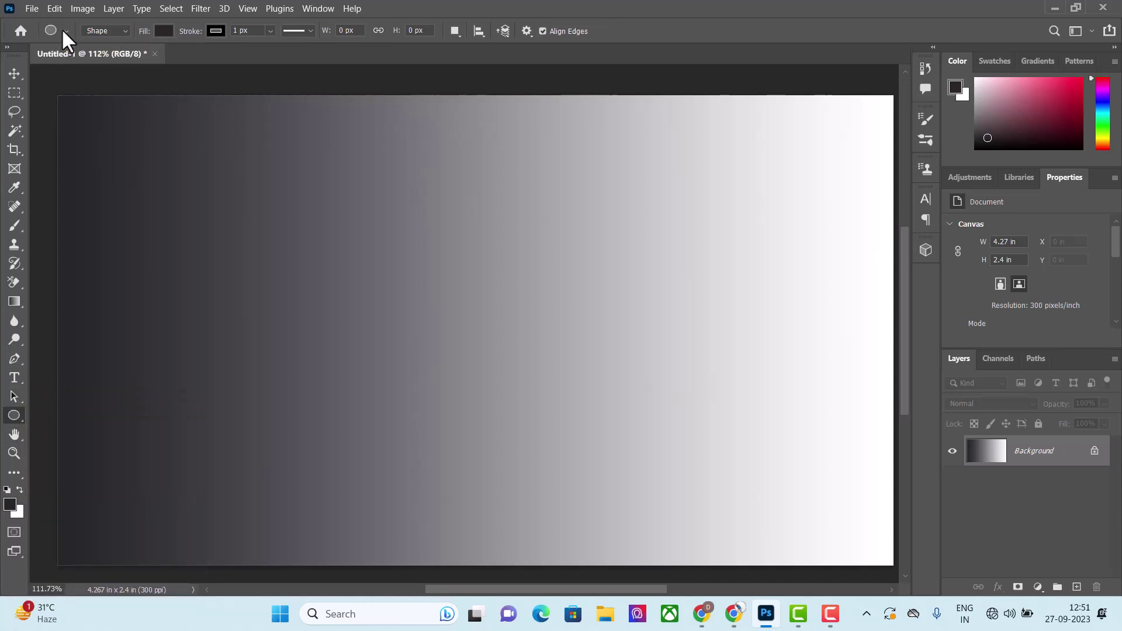
key(shift+u)
key(shift+u)
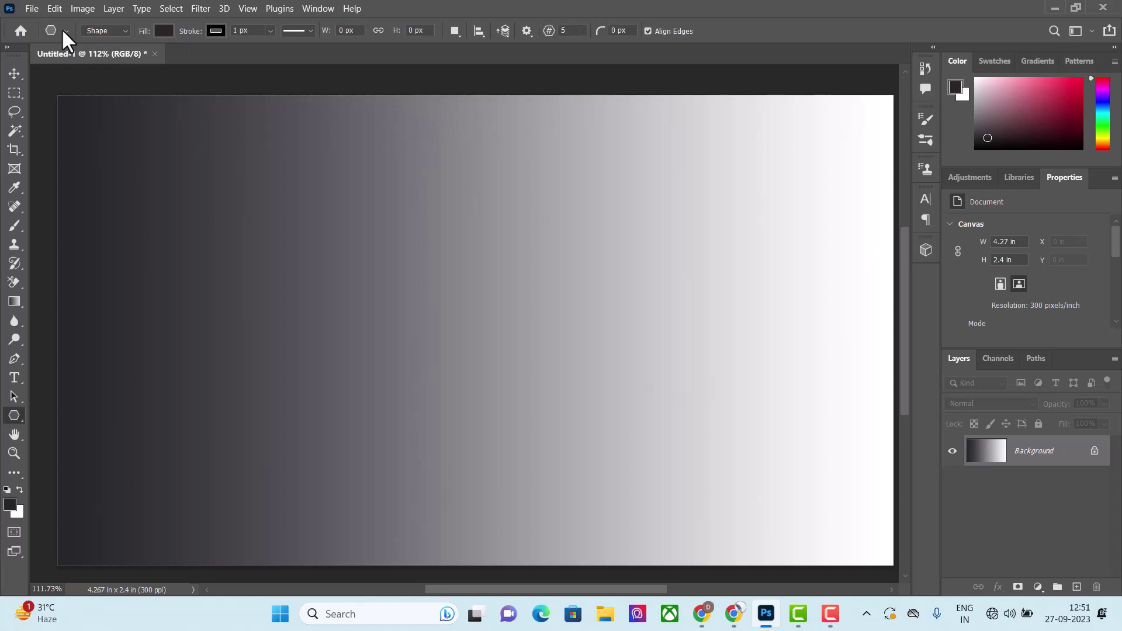
key(shift+u)
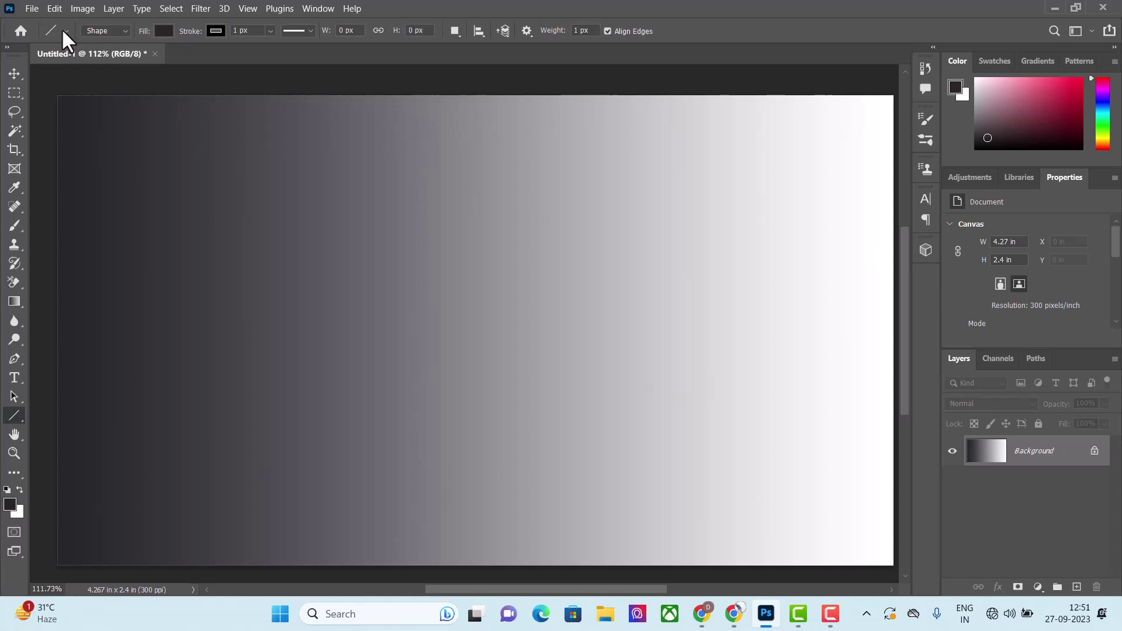
key(shift+u)
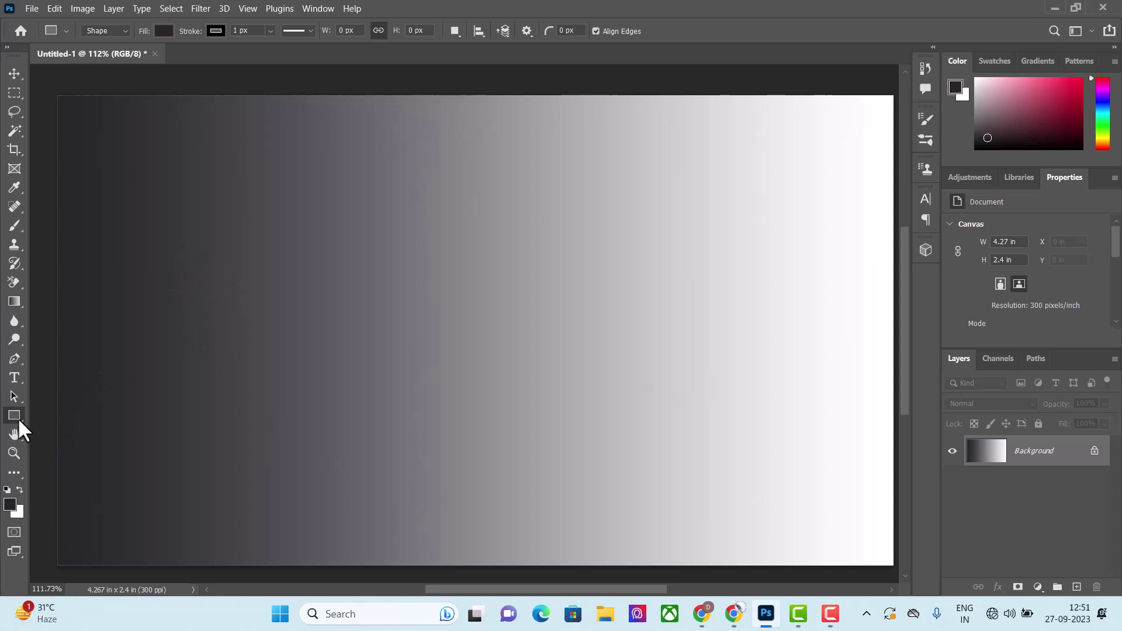
Draw two overlapping dark squares near the canvas's upper left with the Rectangle tool.
drag(181, 215, 283, 268)
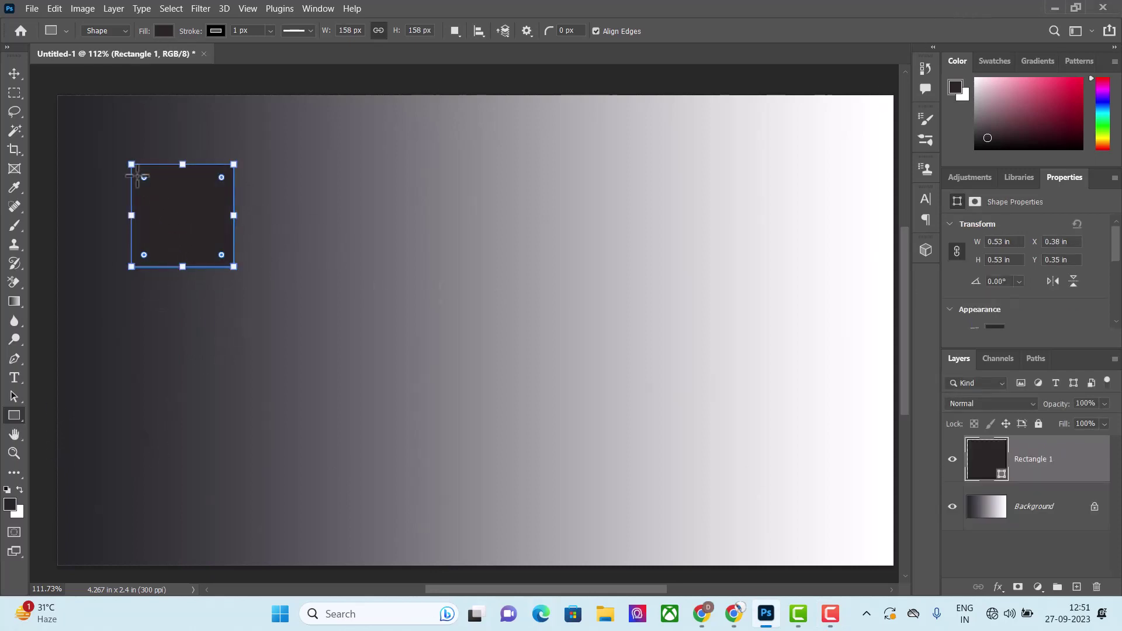
click(534, 33)
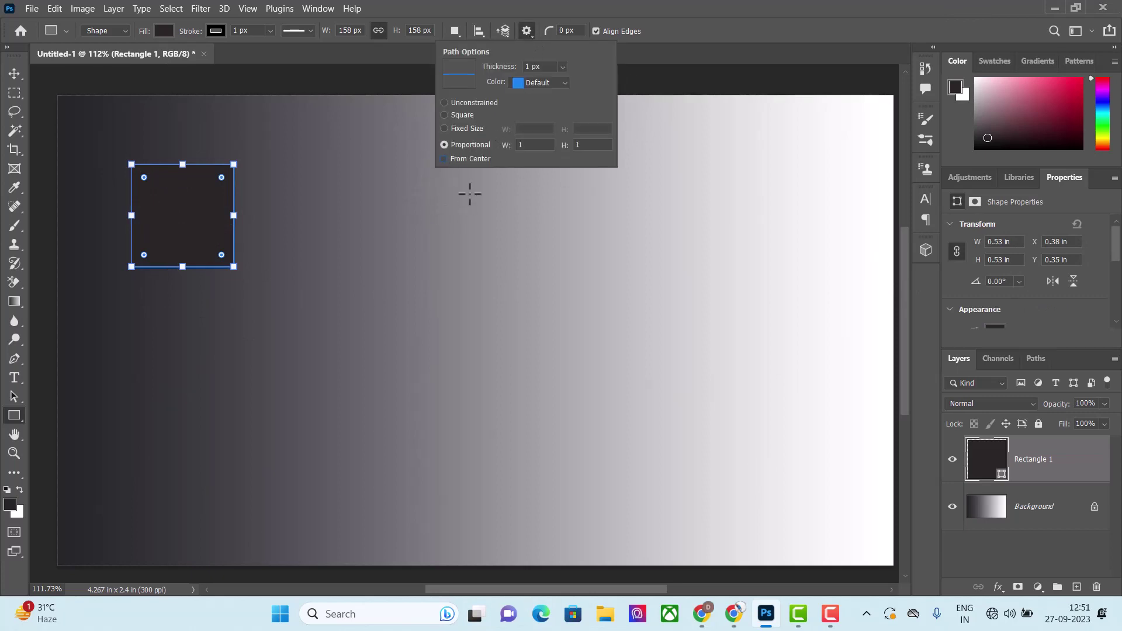
click(500, 201)
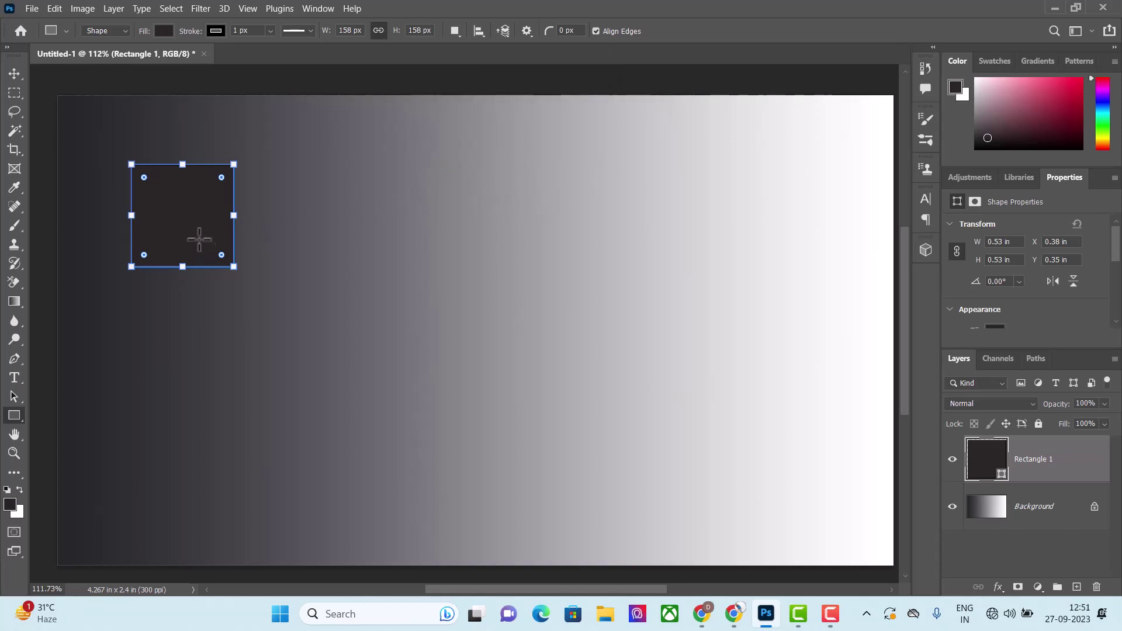
drag(199, 239, 307, 347)
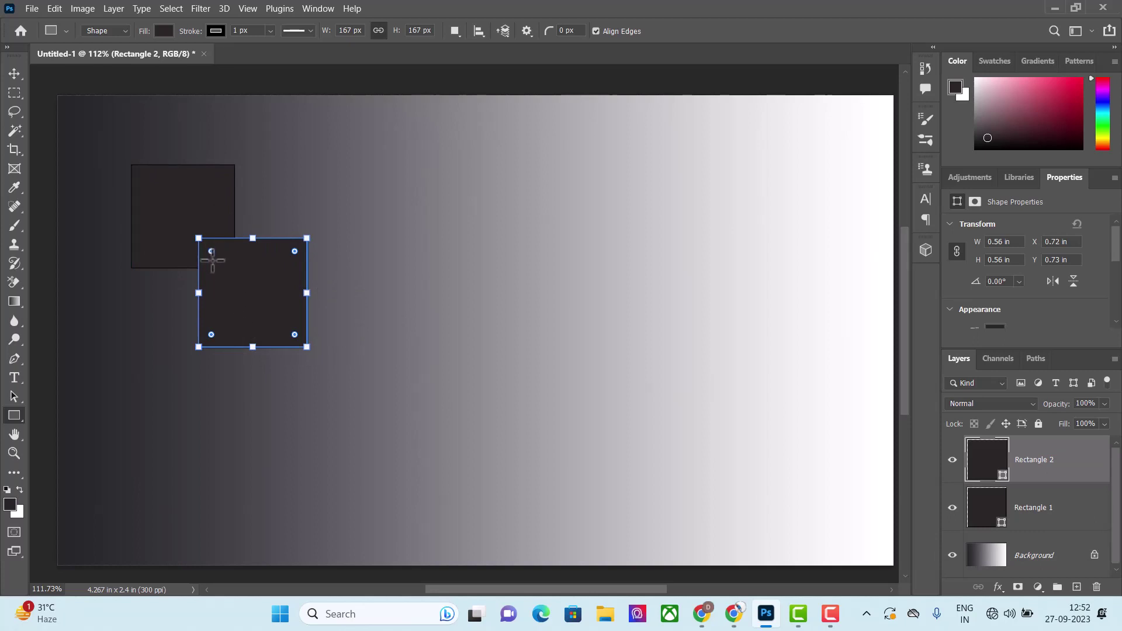
Set Path Options to Square and draw a third, larger square below the second.
click(529, 33)
click(444, 114)
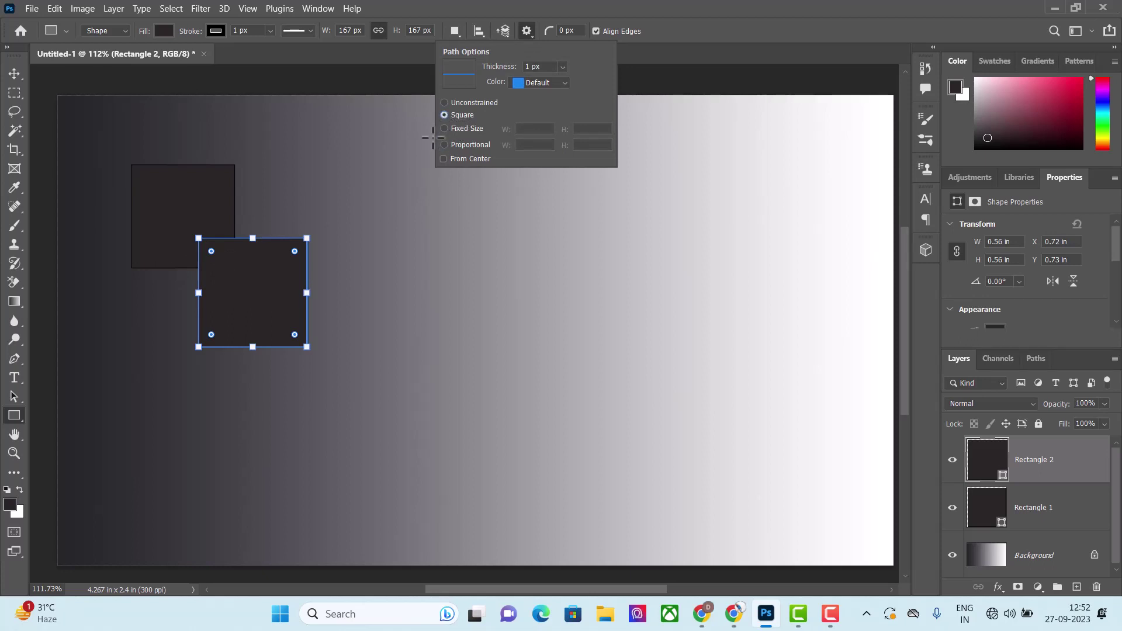
click(450, 198)
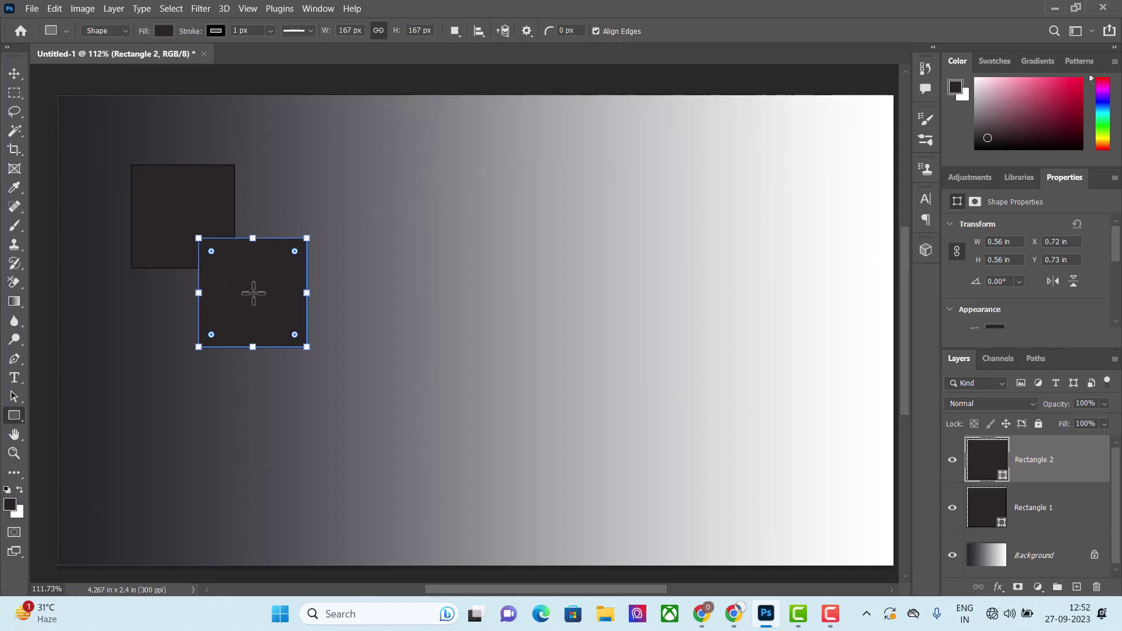
drag(253, 293, 376, 424)
click(529, 34)
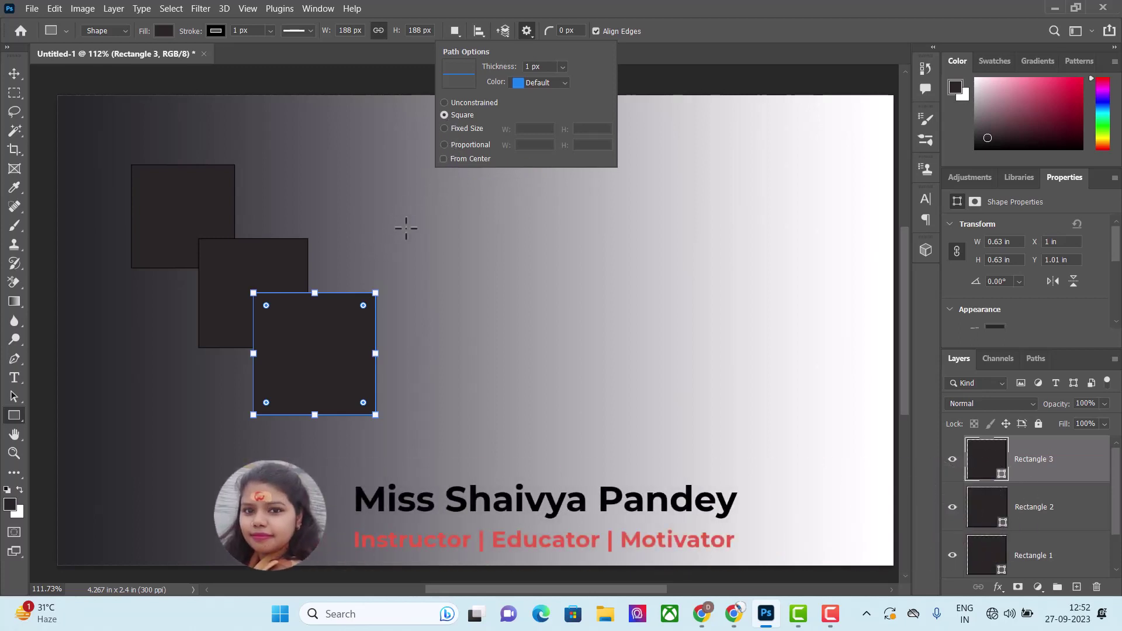
Fill the bottom square (Rectangle 3) red and the middle square (Rectangle 2) green.
click(406, 228)
click(641, 124)
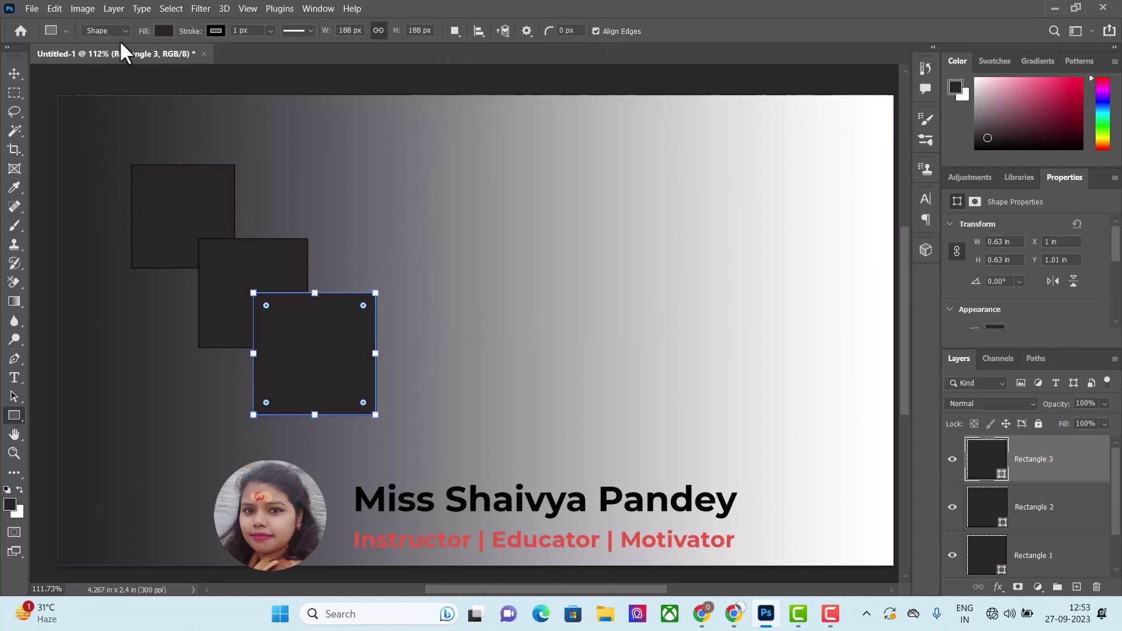
click(161, 31)
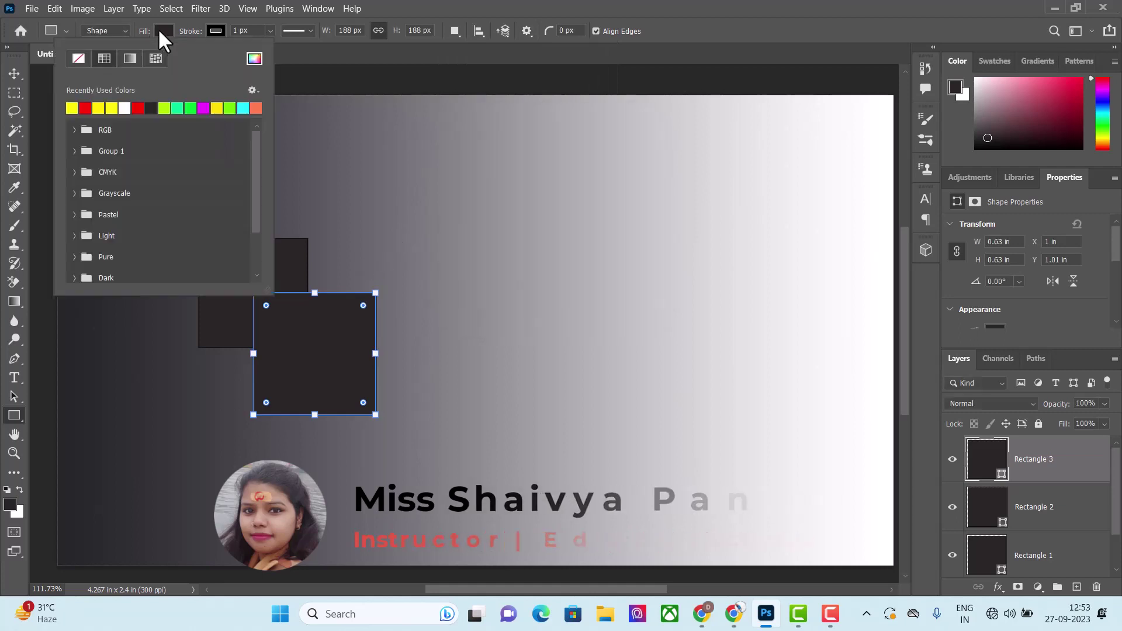
click(85, 108)
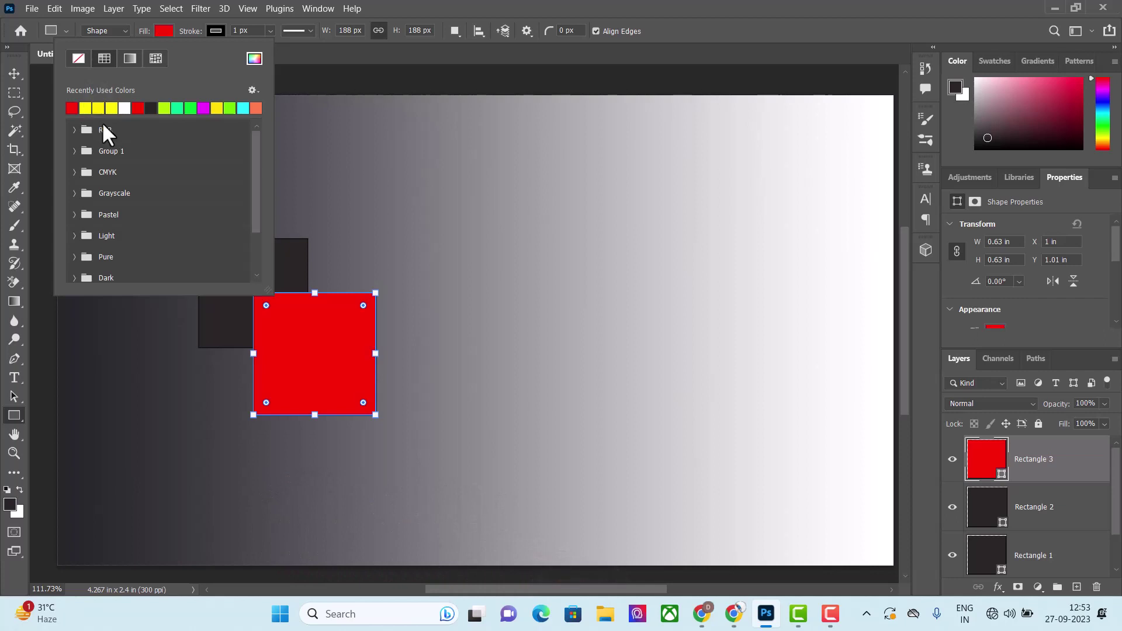
click(220, 260)
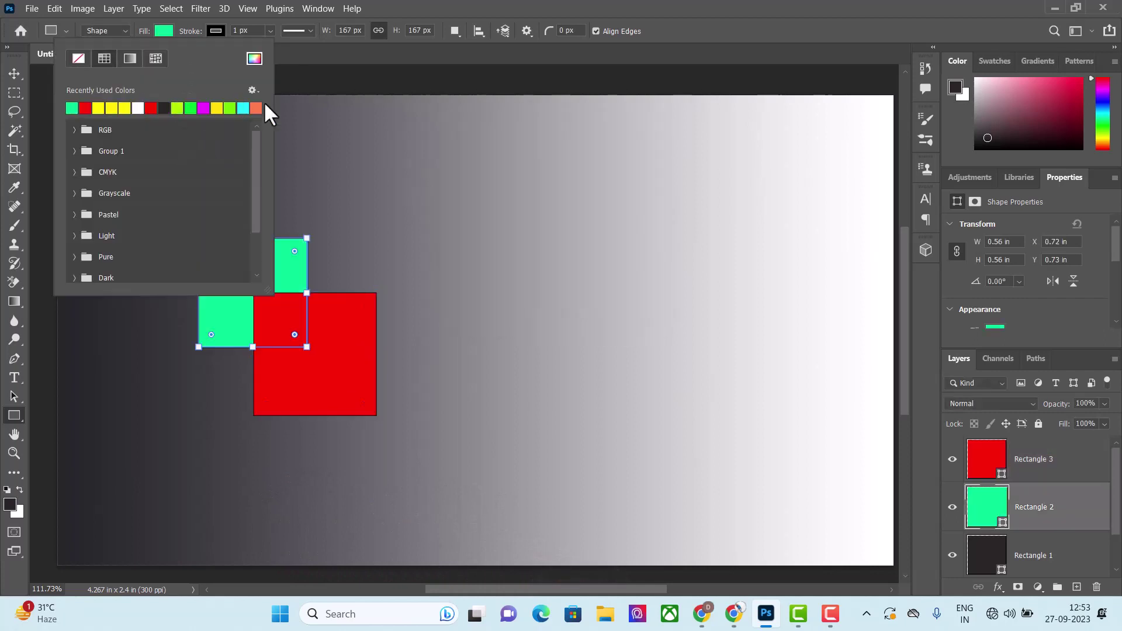
click(332, 123)
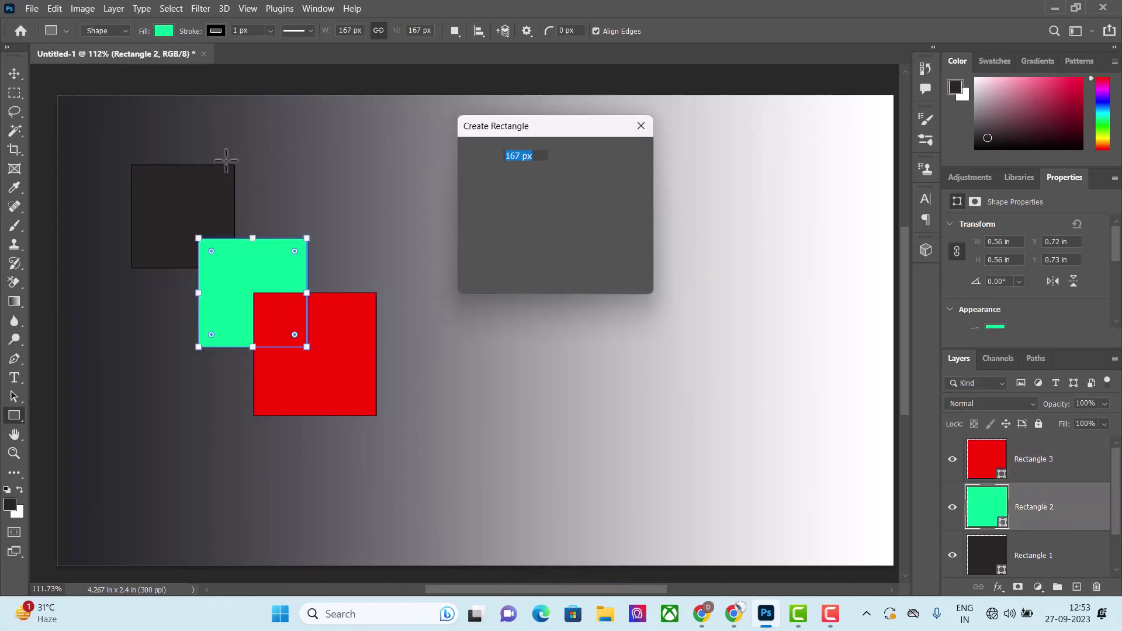
click(641, 126)
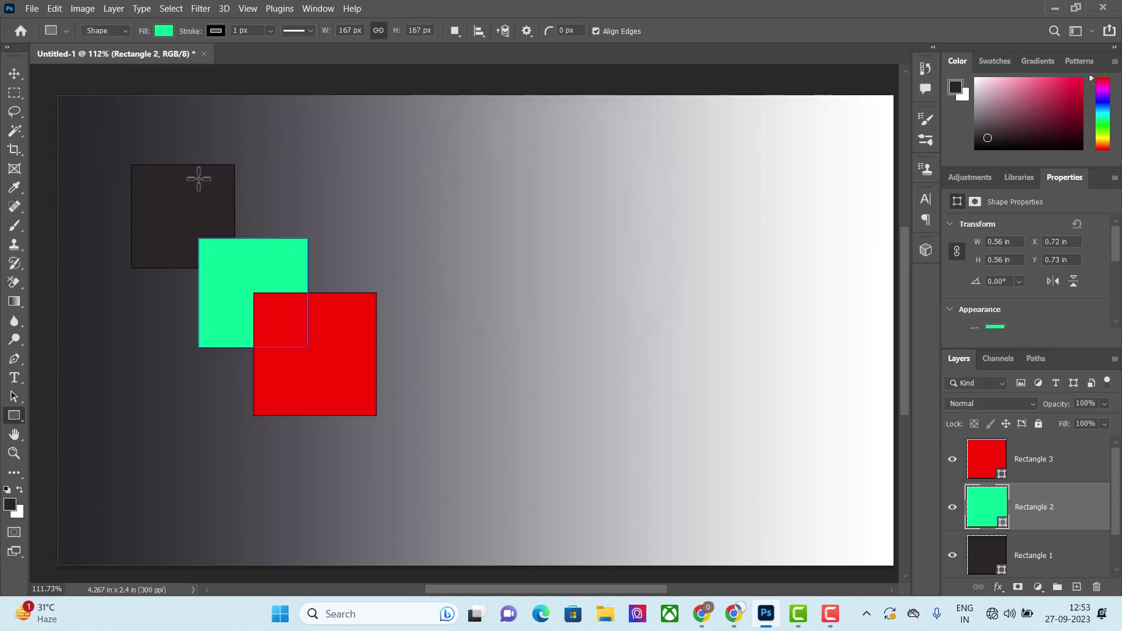
click(197, 181)
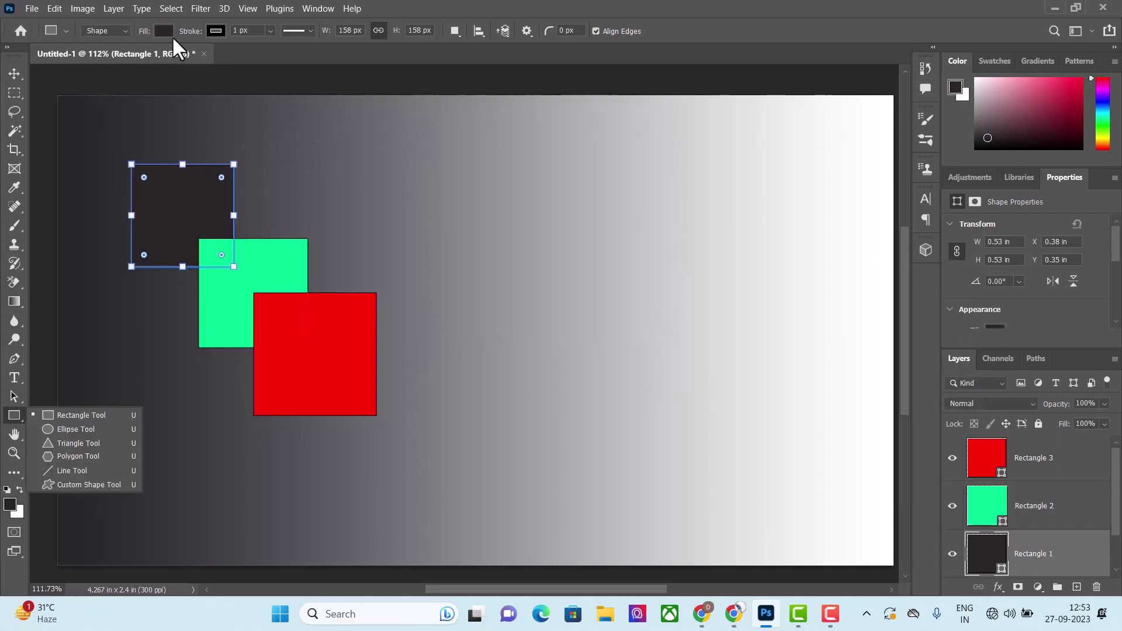
Fill the top square (Rectangle 1) yellow from the Fill swatches.
click(164, 33)
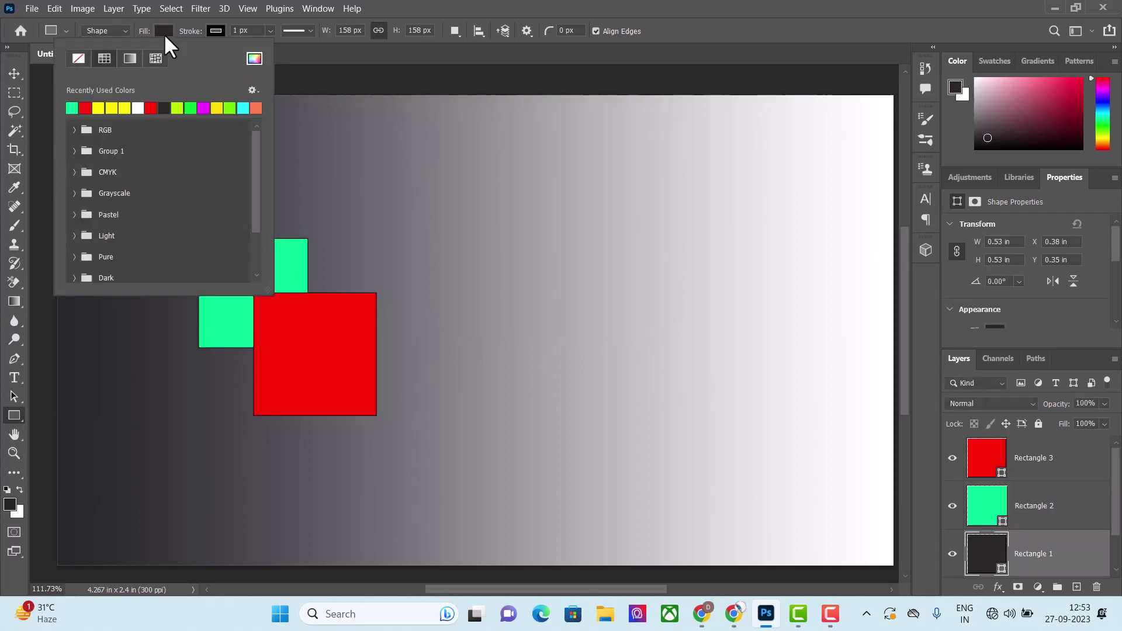
click(125, 109)
click(393, 202)
click(358, 205)
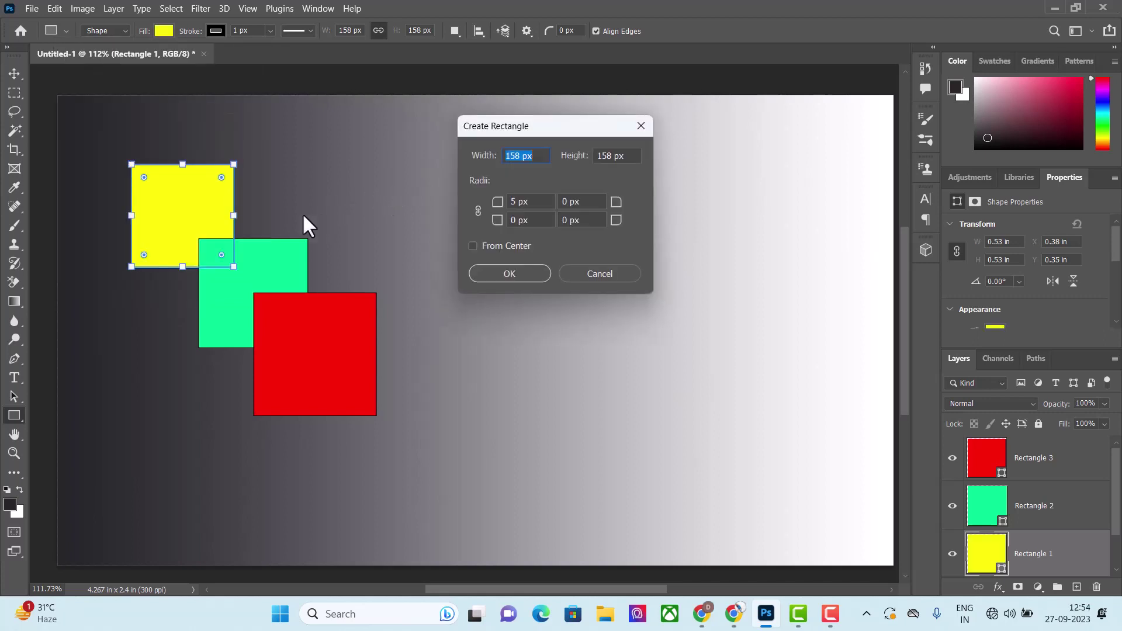
click(642, 126)
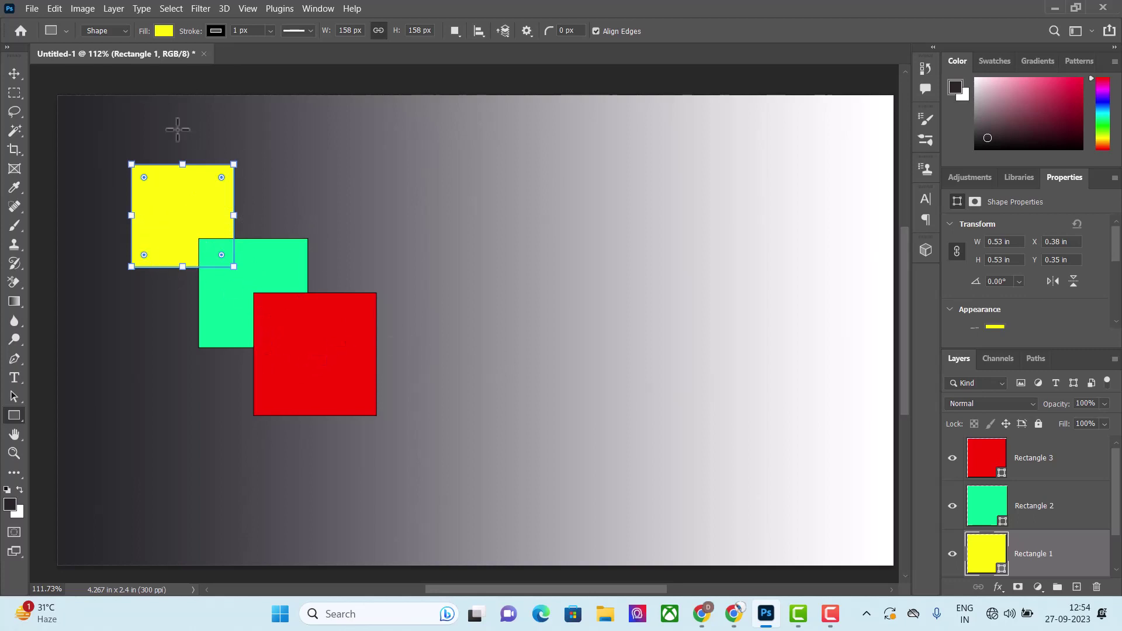
Drag the yellow square's stroke width to zero, then raise it slightly.
click(270, 30)
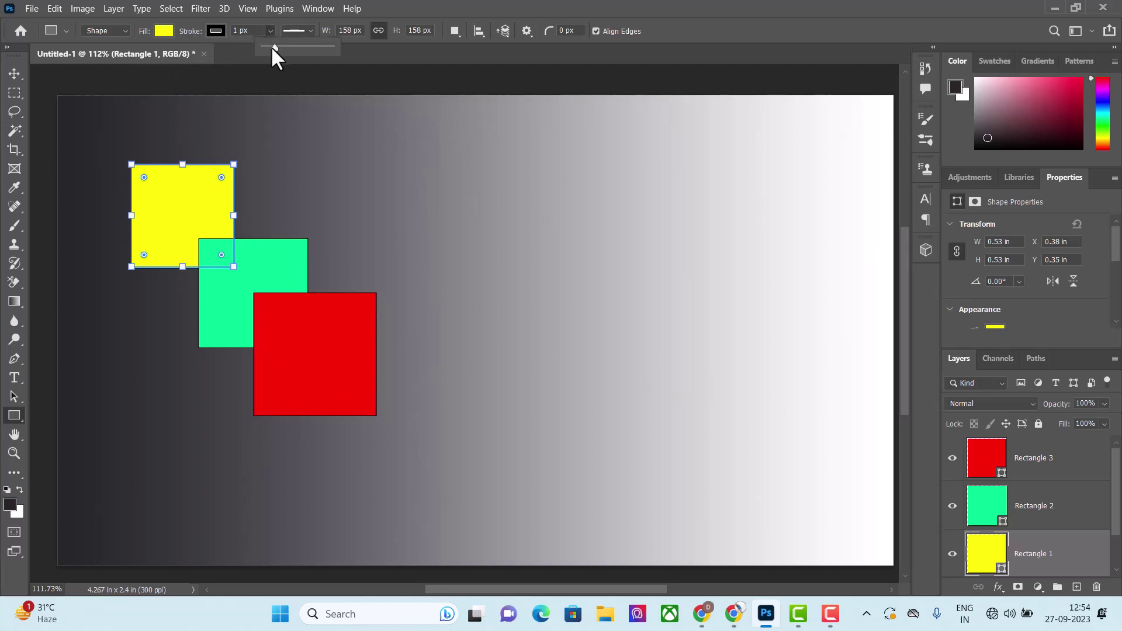
drag(271, 46, 262, 46)
mouse_move(262, 45)
mouse_down()
mouse_move(285, 46)
mouse_move(274, 47)
mouse_up()
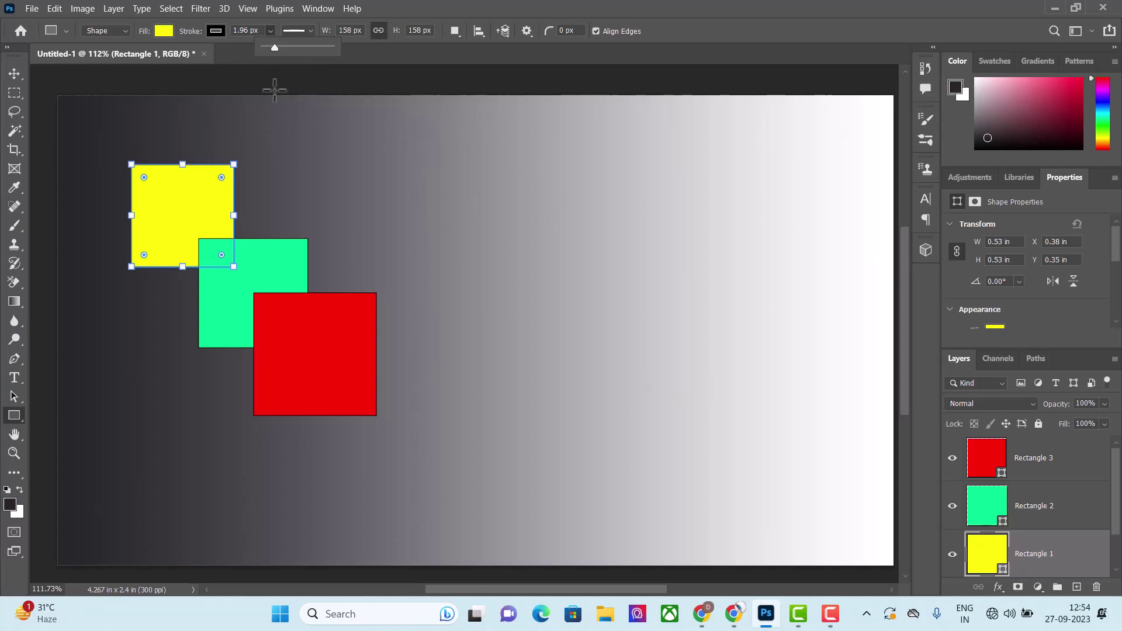
click(275, 107)
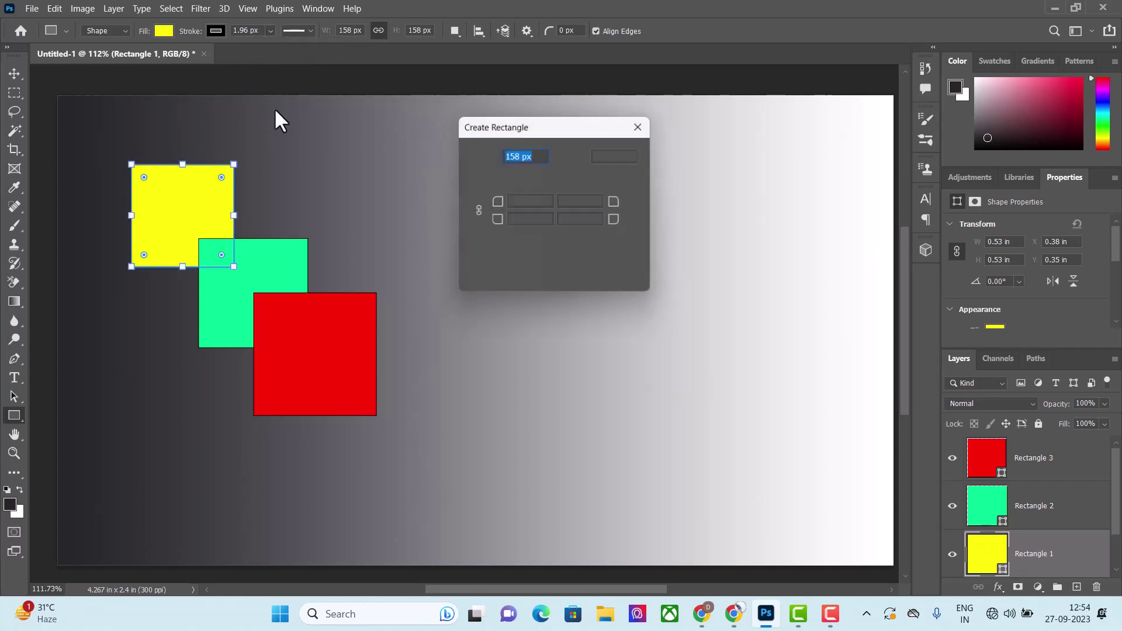
click(641, 125)
Choose the dashed line style for the yellow square's stroke, after briefly trying dotted.
click(306, 27)
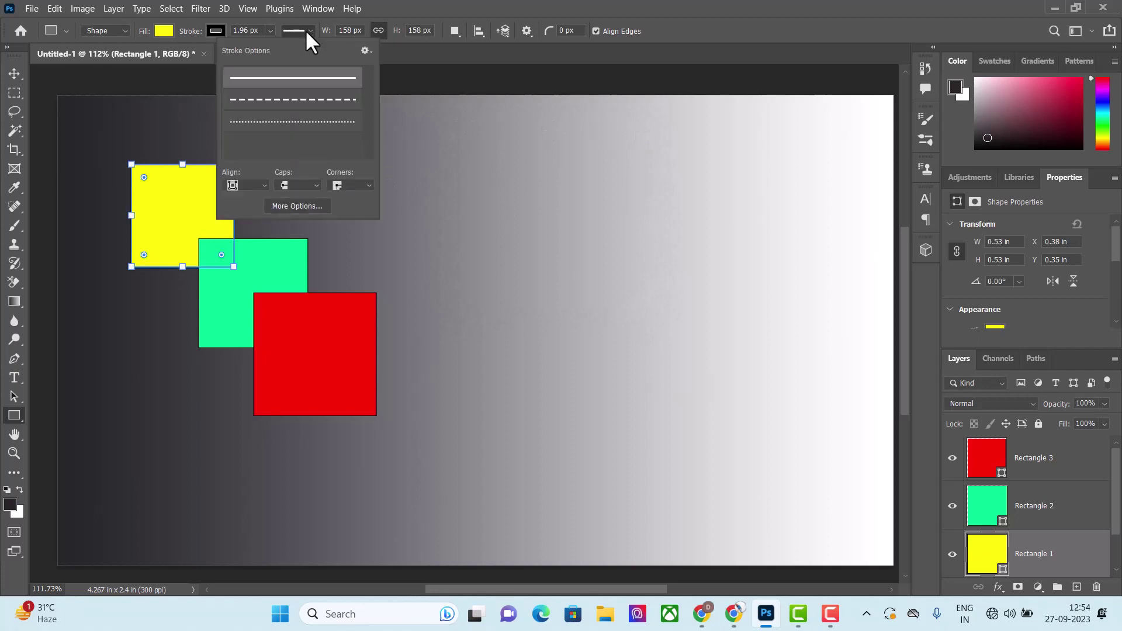
click(295, 101)
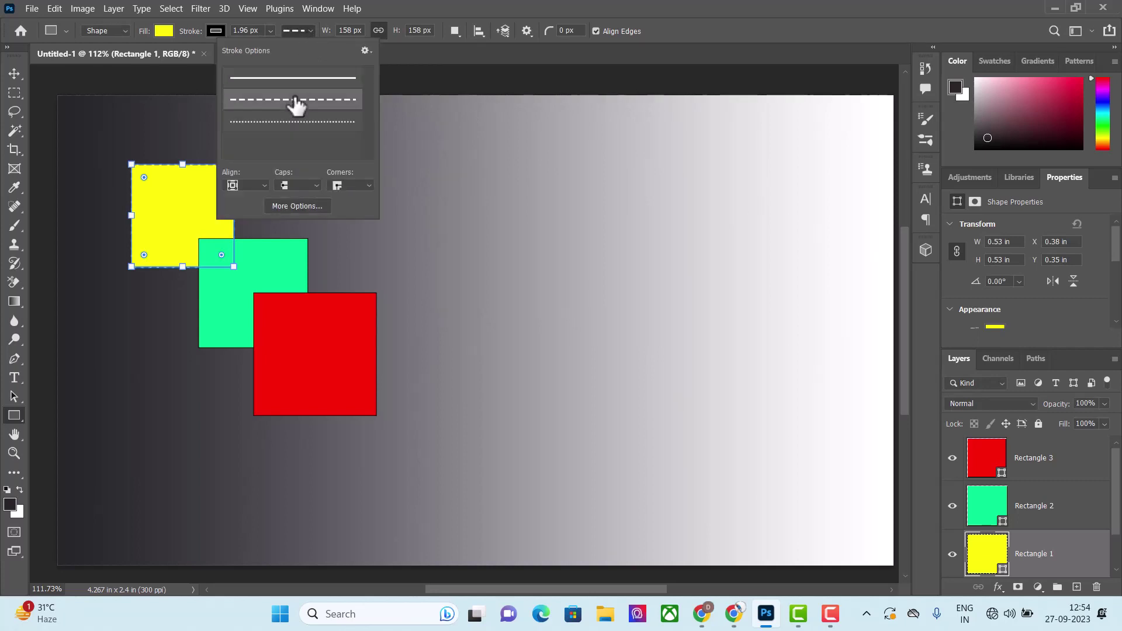
click(277, 126)
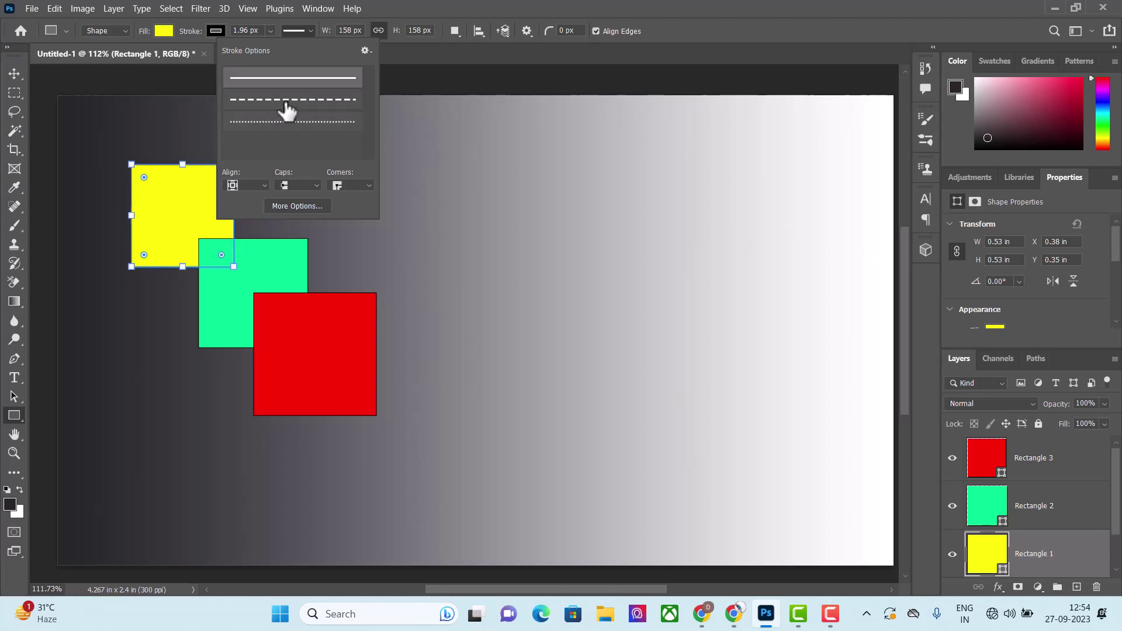
click(286, 102)
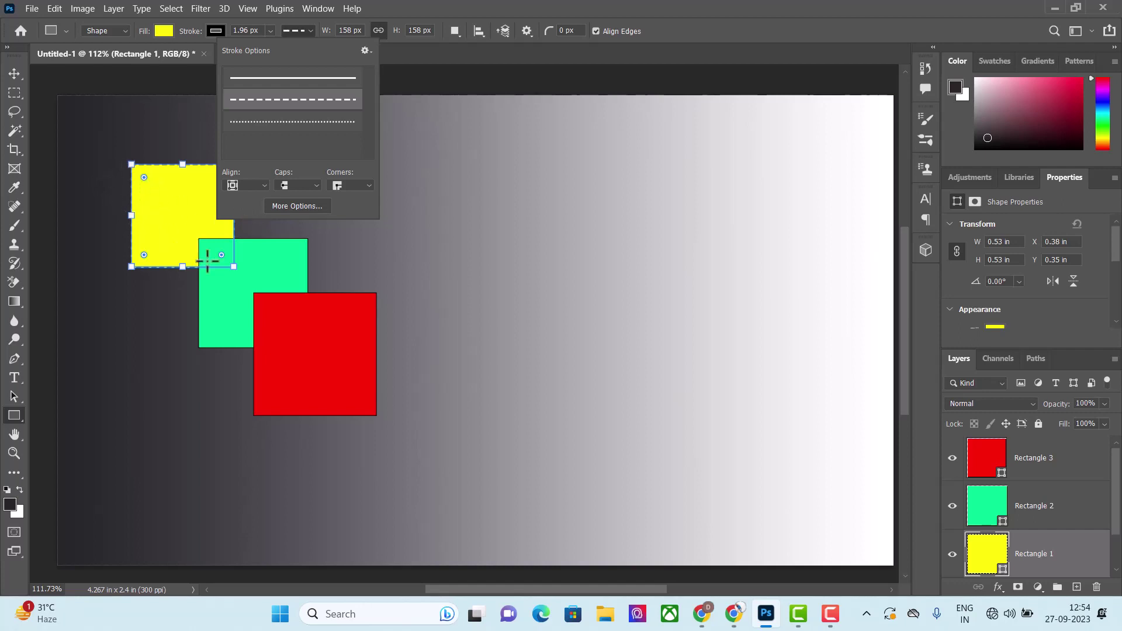
click(416, 152)
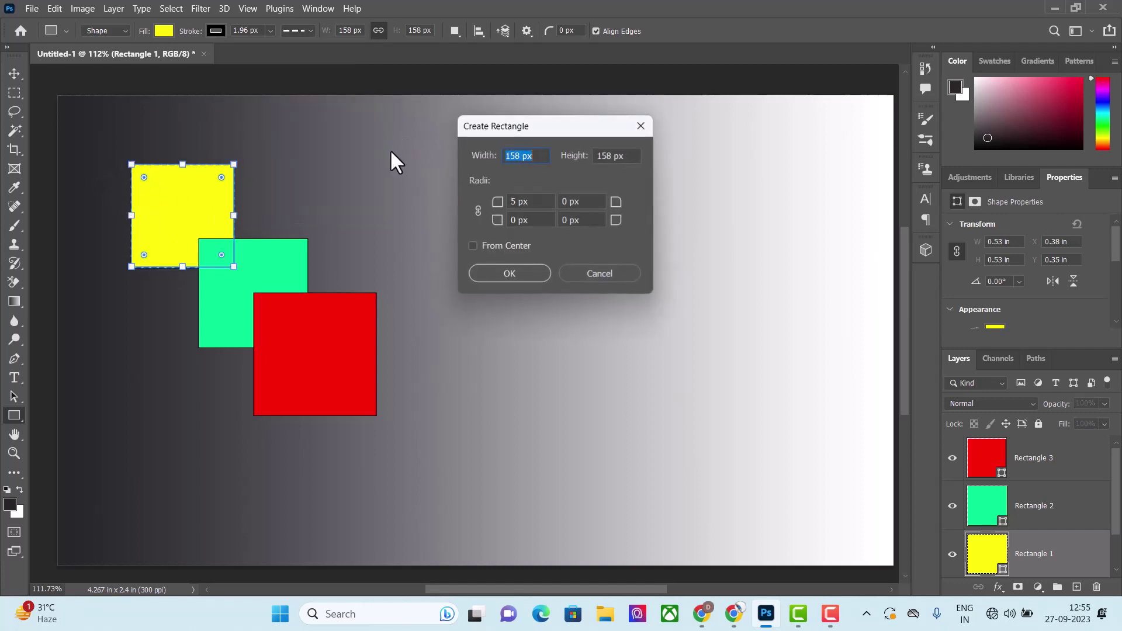
click(640, 126)
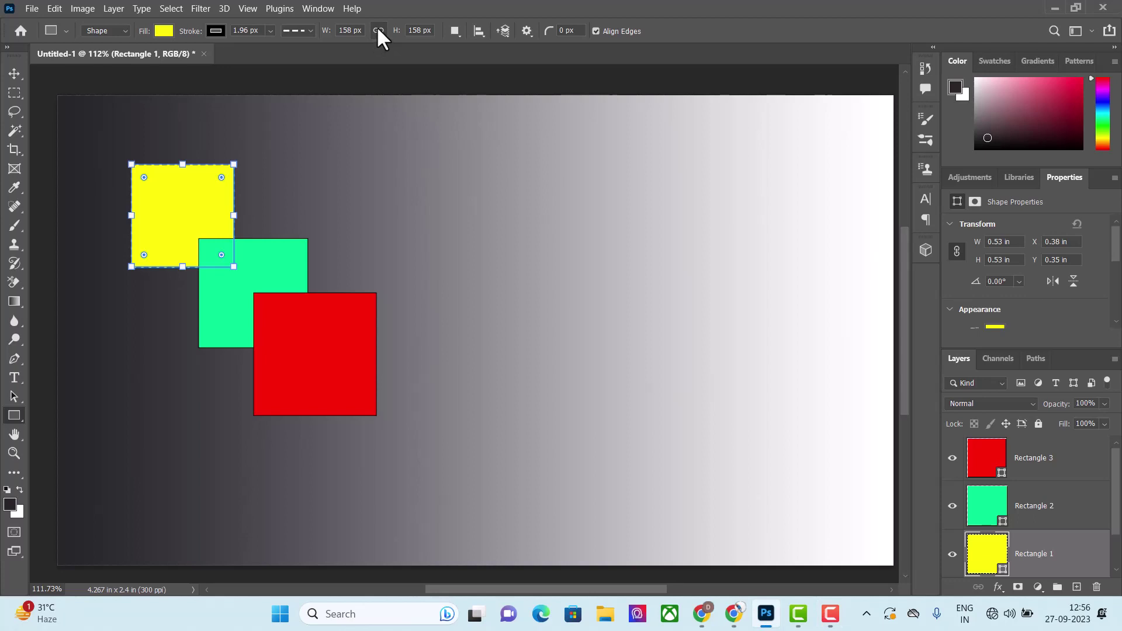
Set Rectangle 1's W field to 100 px, leaving its height at 158 px.
double_click(347, 32)
text(100)
key(Return)
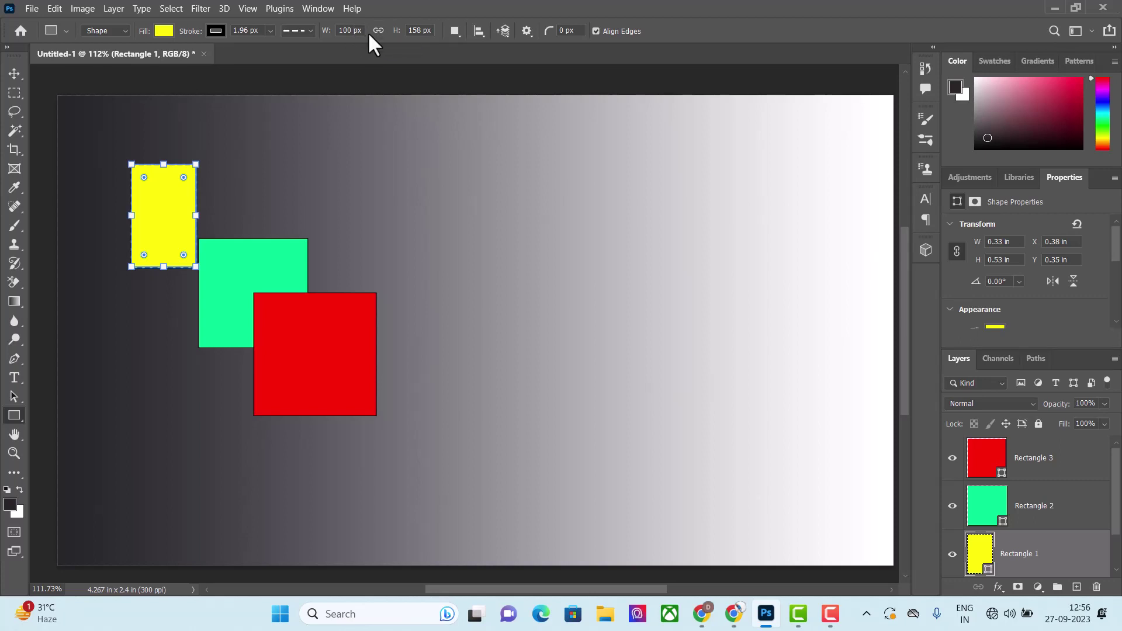
Browse Path Operations, Alignment and Arrangement menus unchanged, then open the gear Path Options.
click(454, 31)
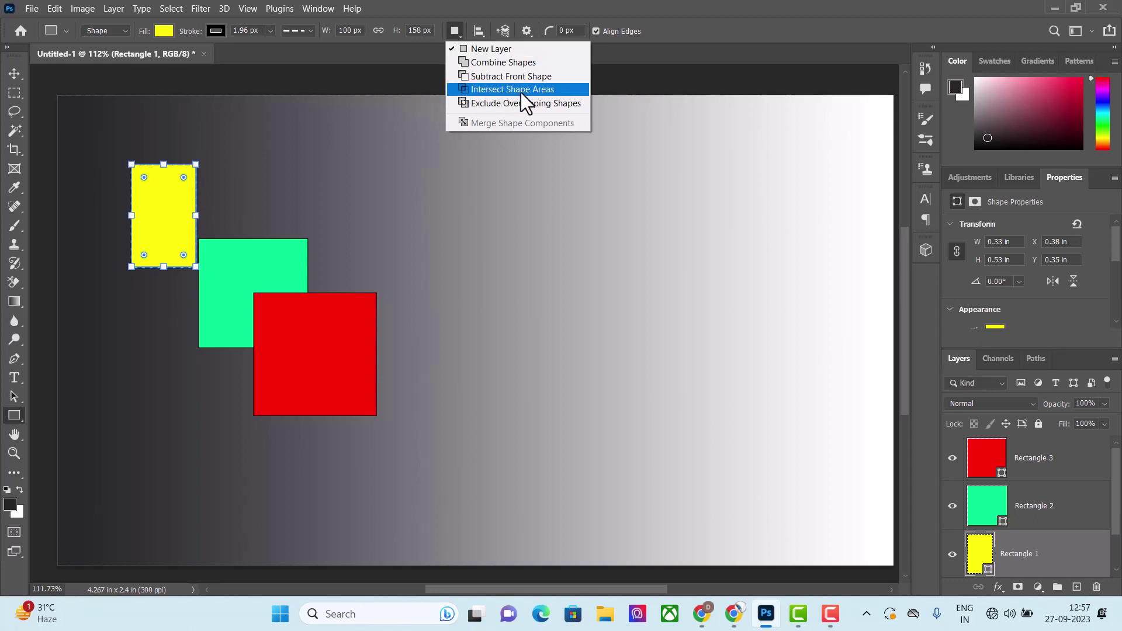
click(455, 32)
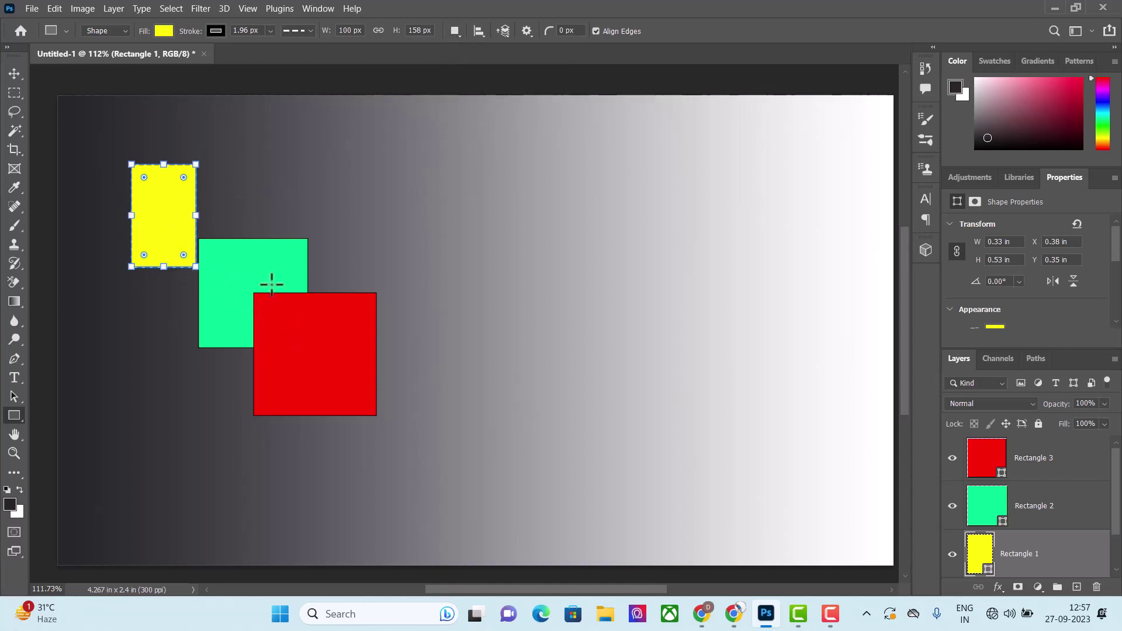
click(479, 31)
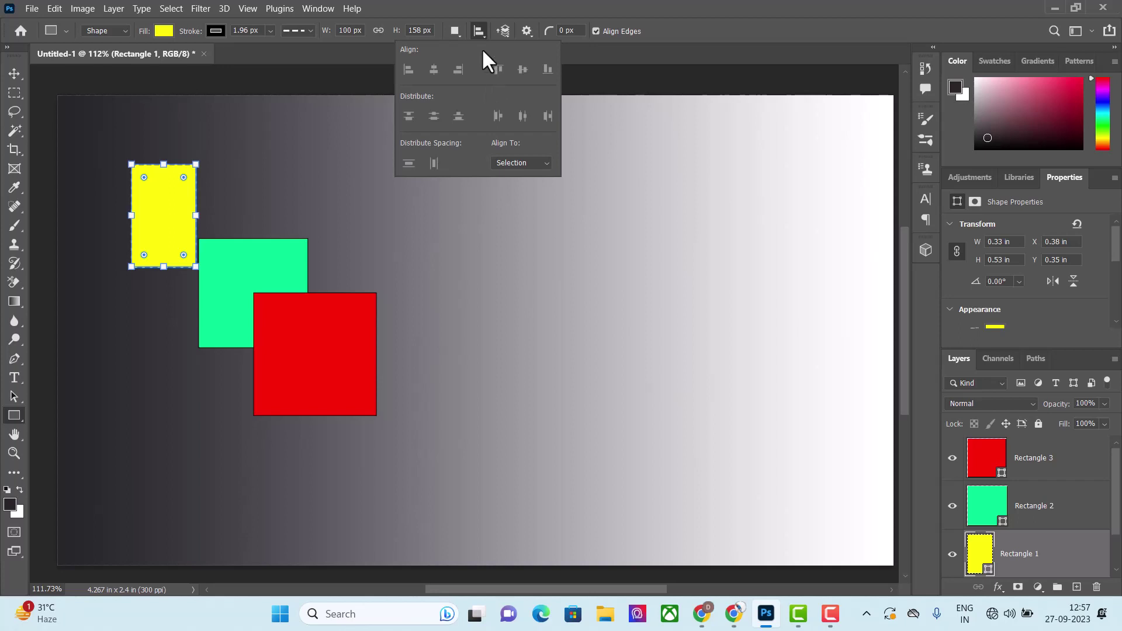
click(504, 32)
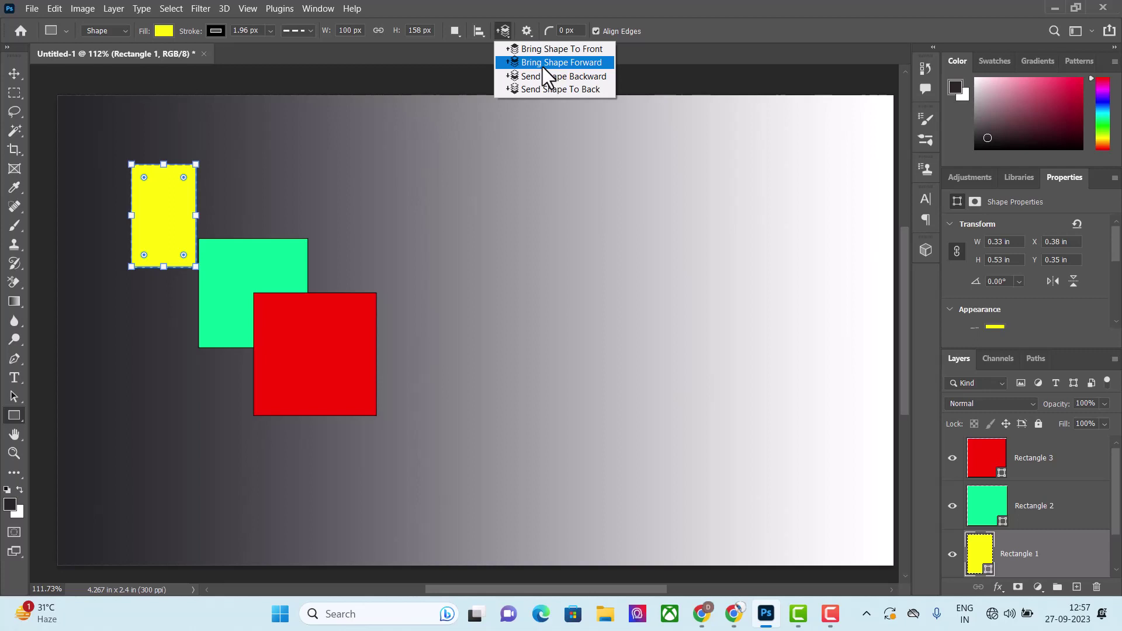
click(508, 35)
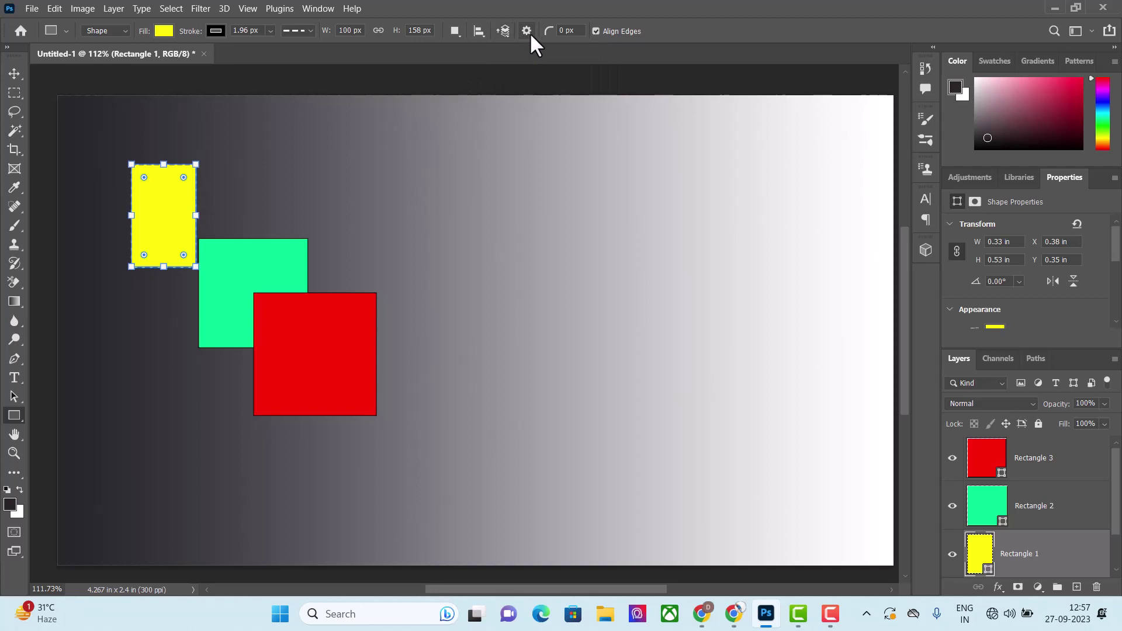
click(528, 32)
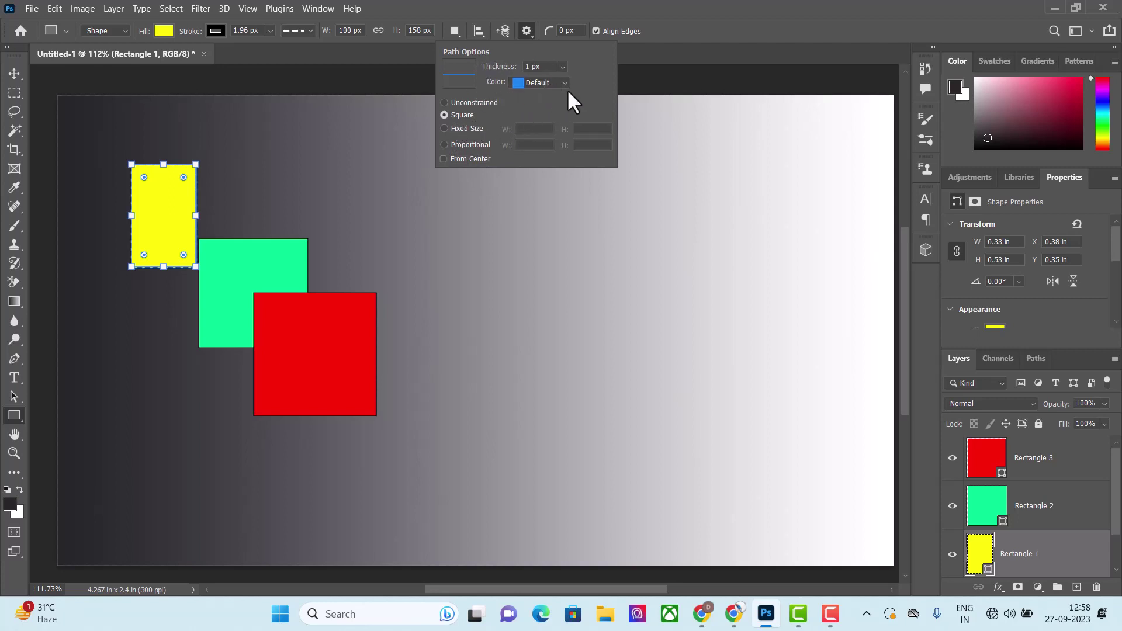
Enter a 20 px corner radius in the options bar and cancel the Create Rectangle dialog.
click(648, 122)
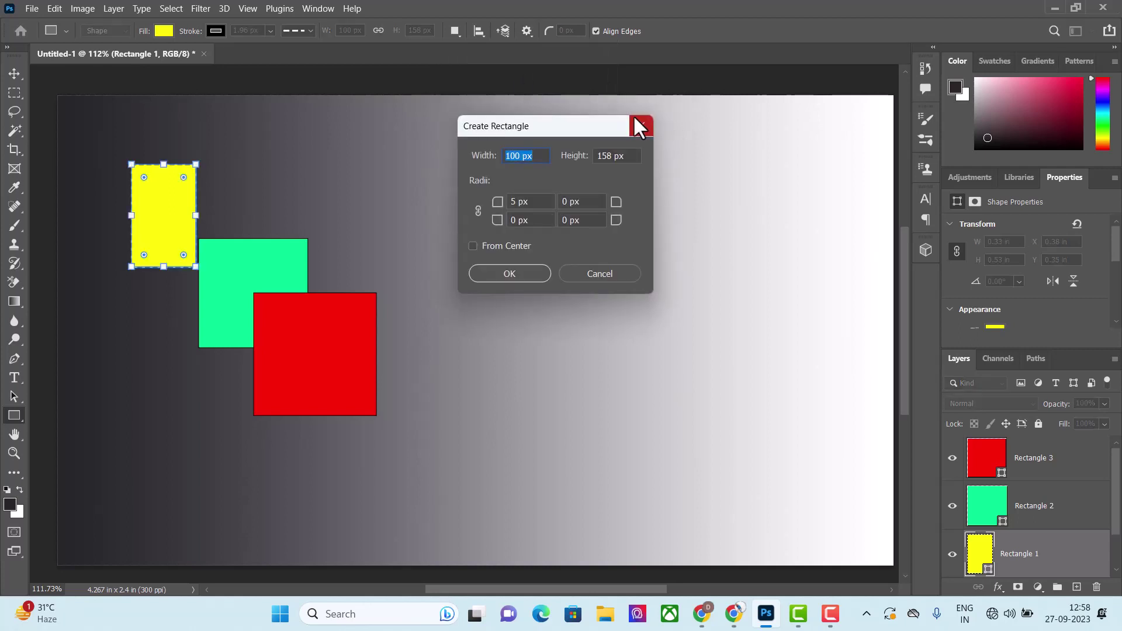
click(637, 125)
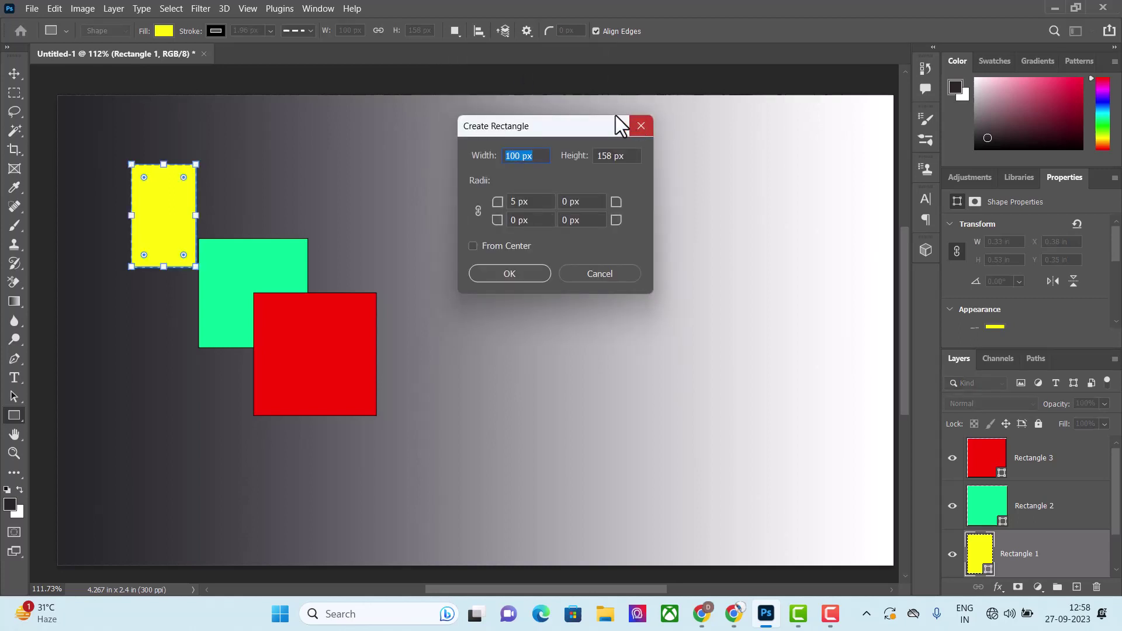
double_click(567, 33)
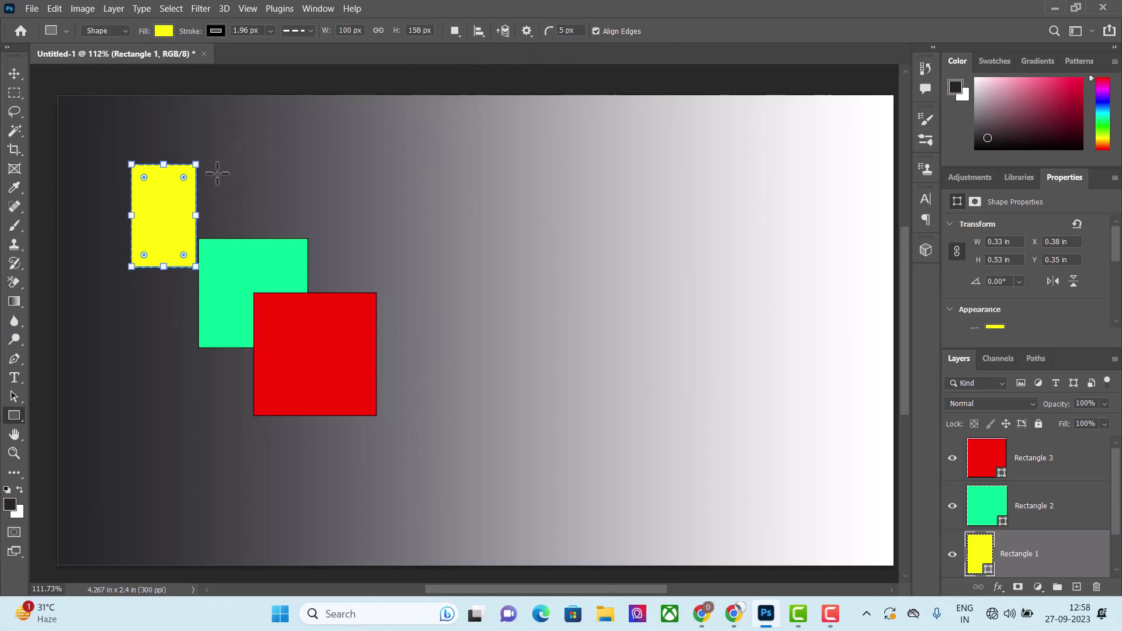
double_click(564, 31)
text(52)
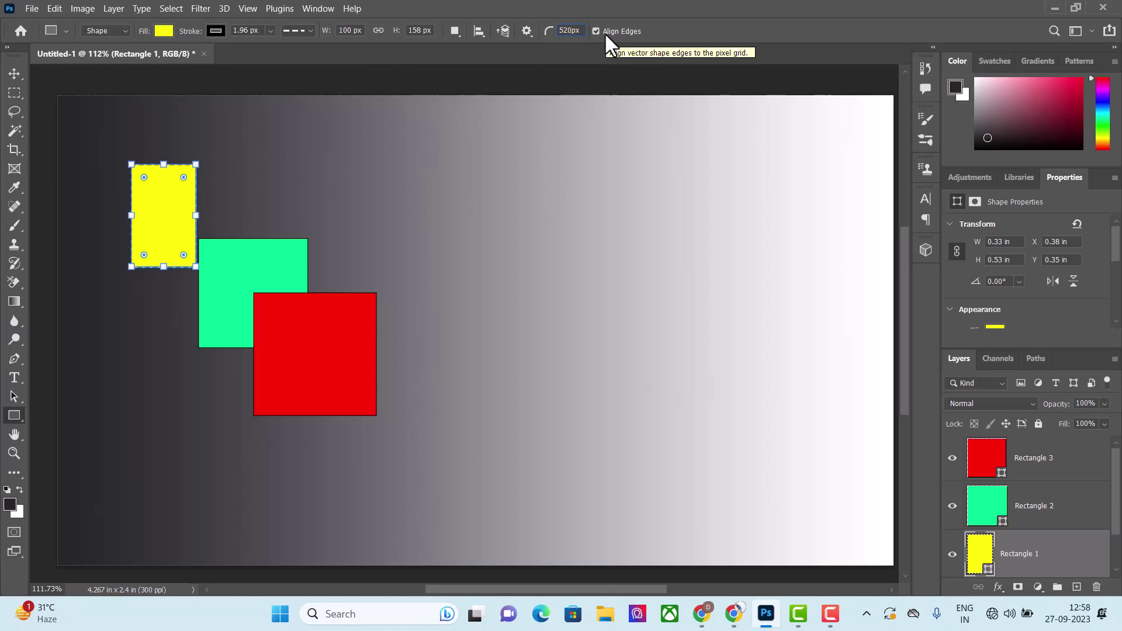
key(BackSpace)
key(BackSpace)
key(BackSpace)
text(20)
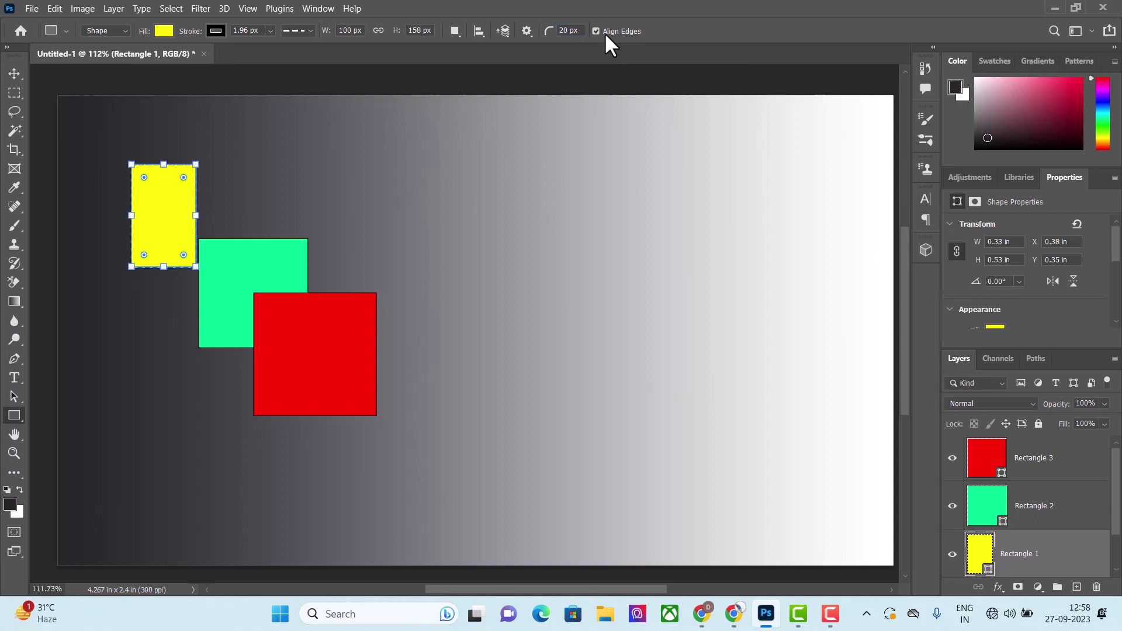
click(277, 333)
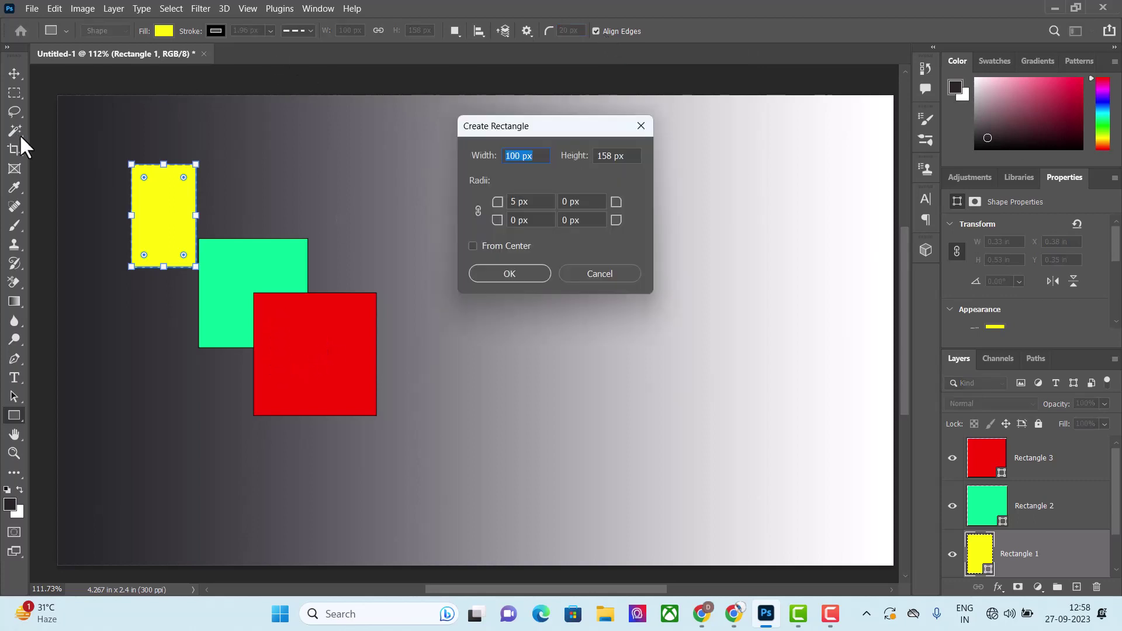
click(641, 124)
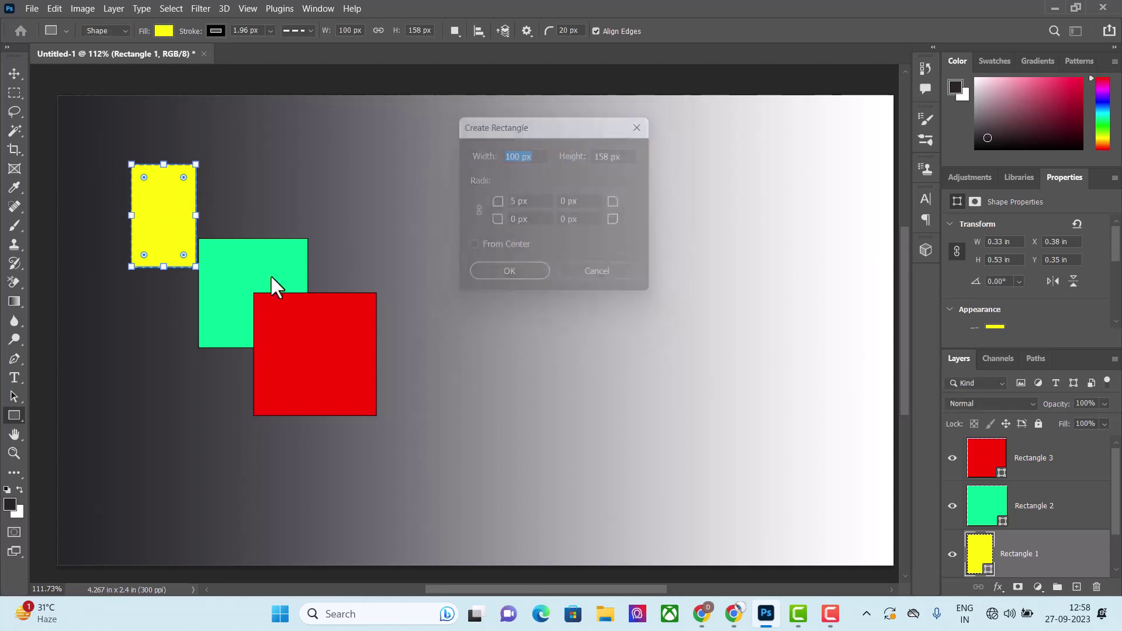
click(211, 265)
key(Escape)
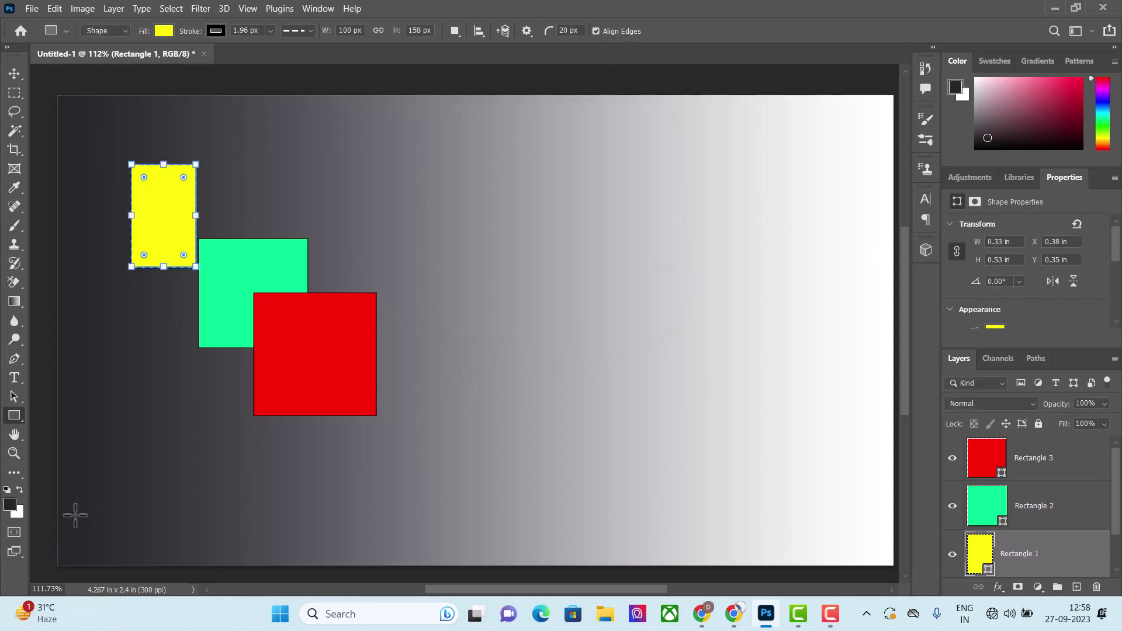
Draw an ellipse right of the squares with the Ellipse tool and fill it cyan.
right_click(19, 417)
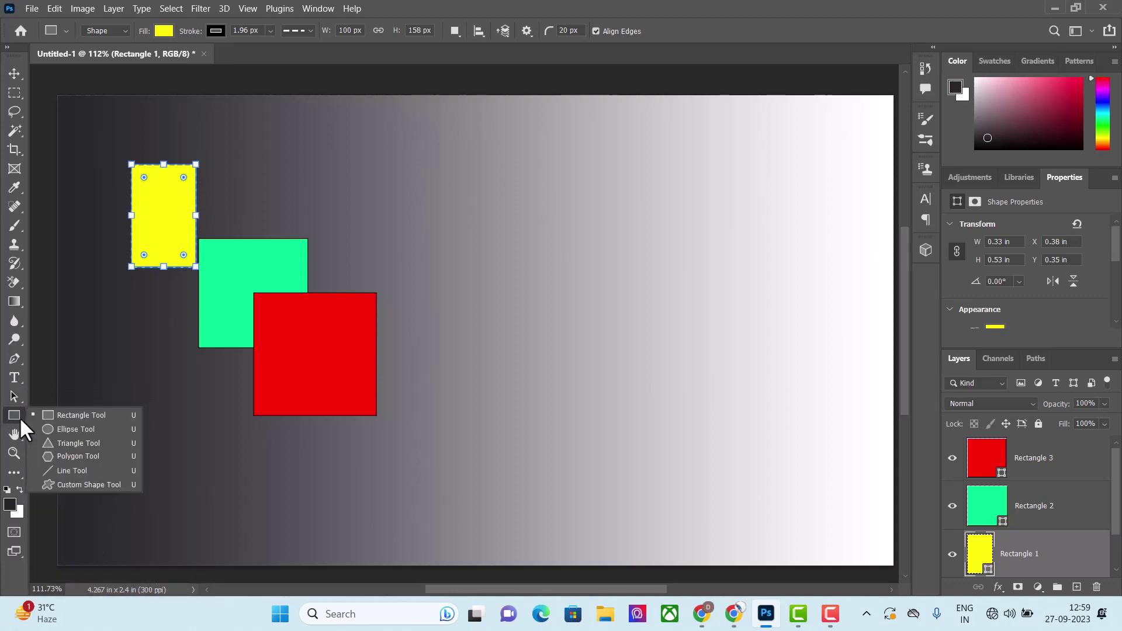
click(58, 429)
drag(503, 275, 653, 335)
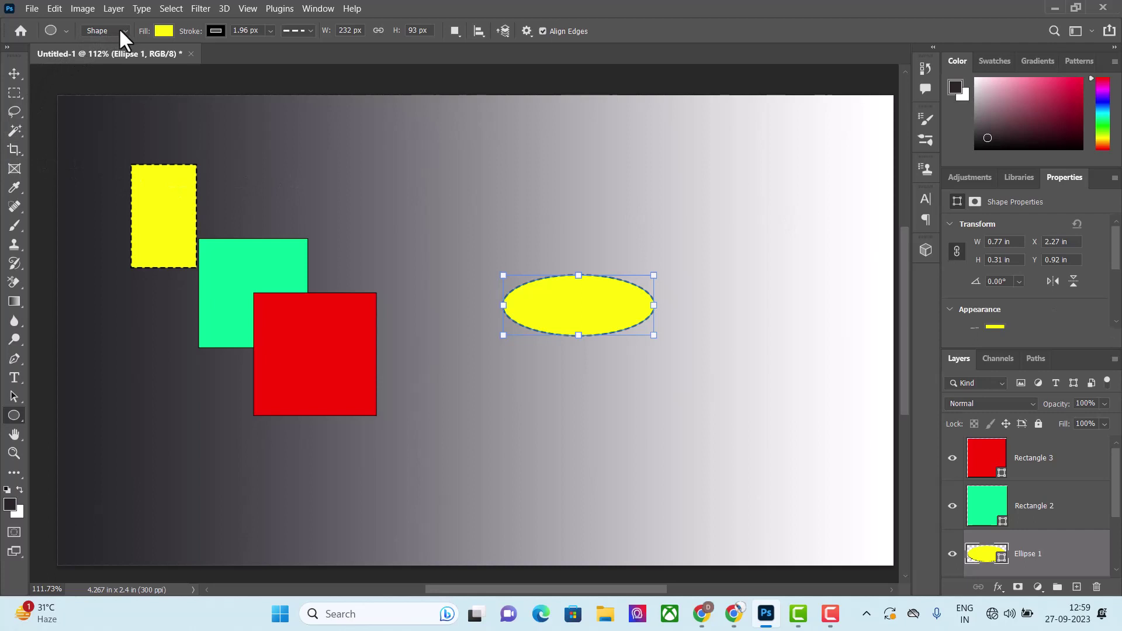
click(170, 31)
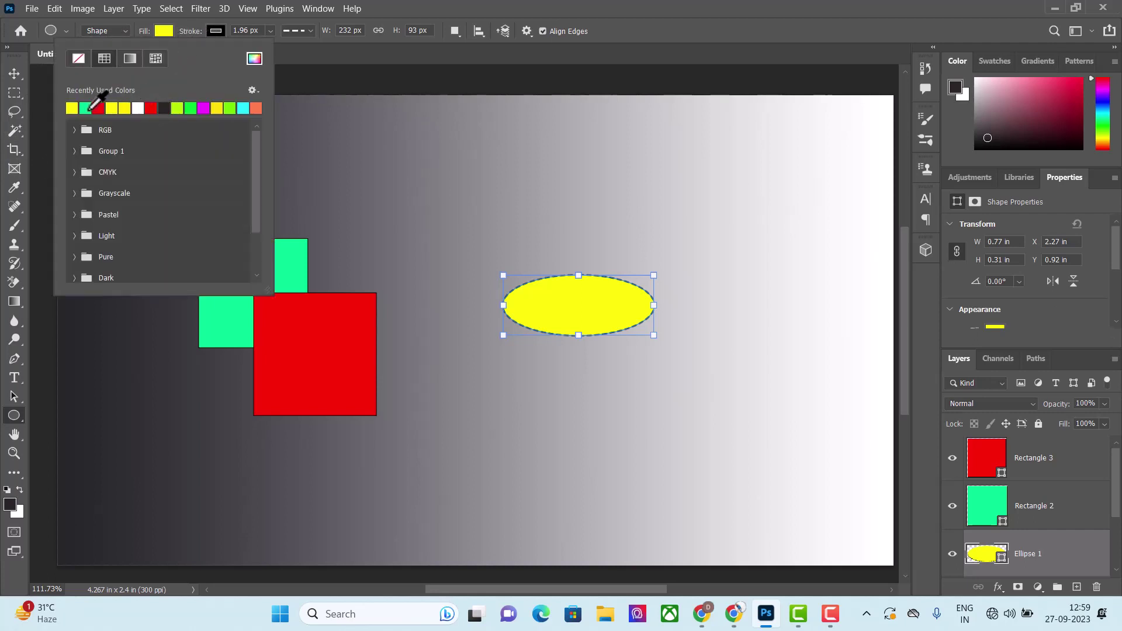
click(243, 108)
click(635, 149)
click(639, 146)
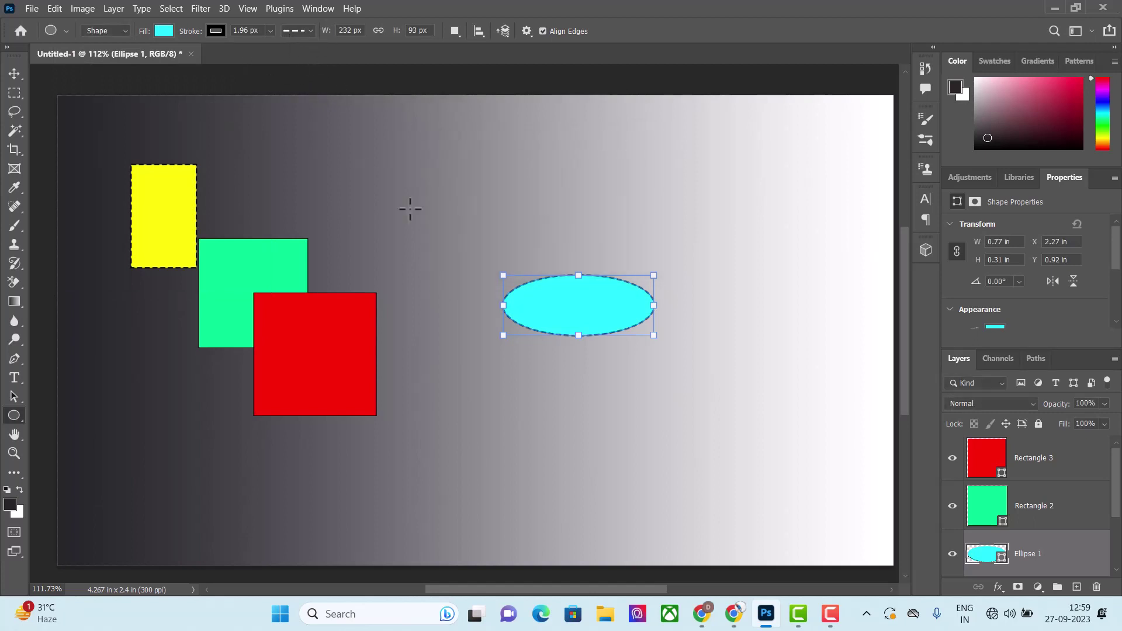
Set the ellipse's stroke style to a solid line.
click(311, 30)
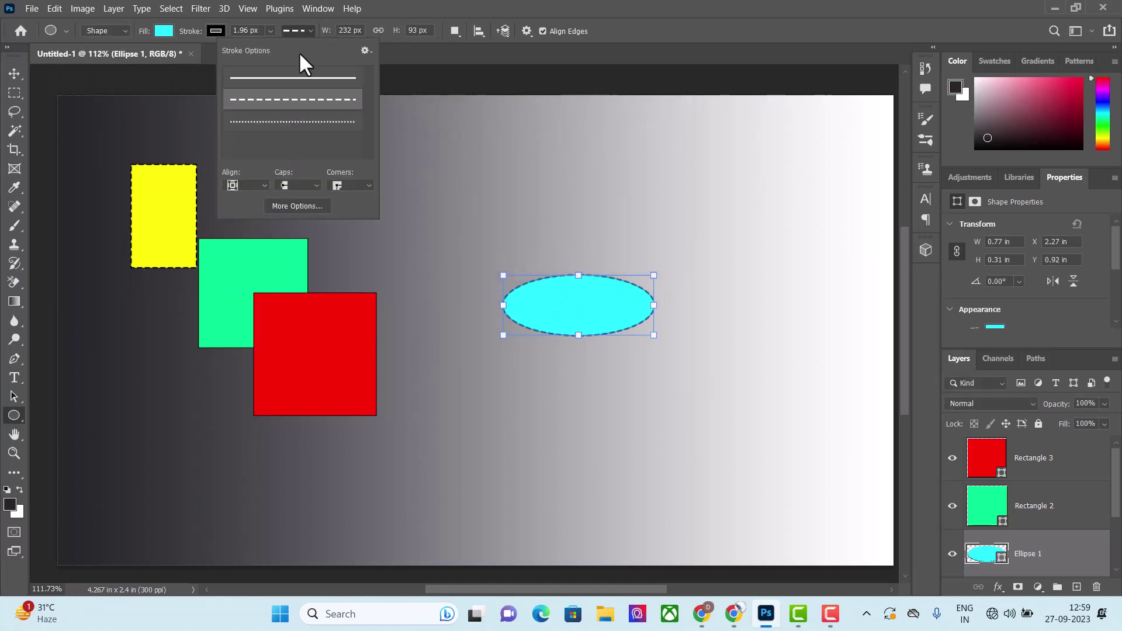
click(278, 79)
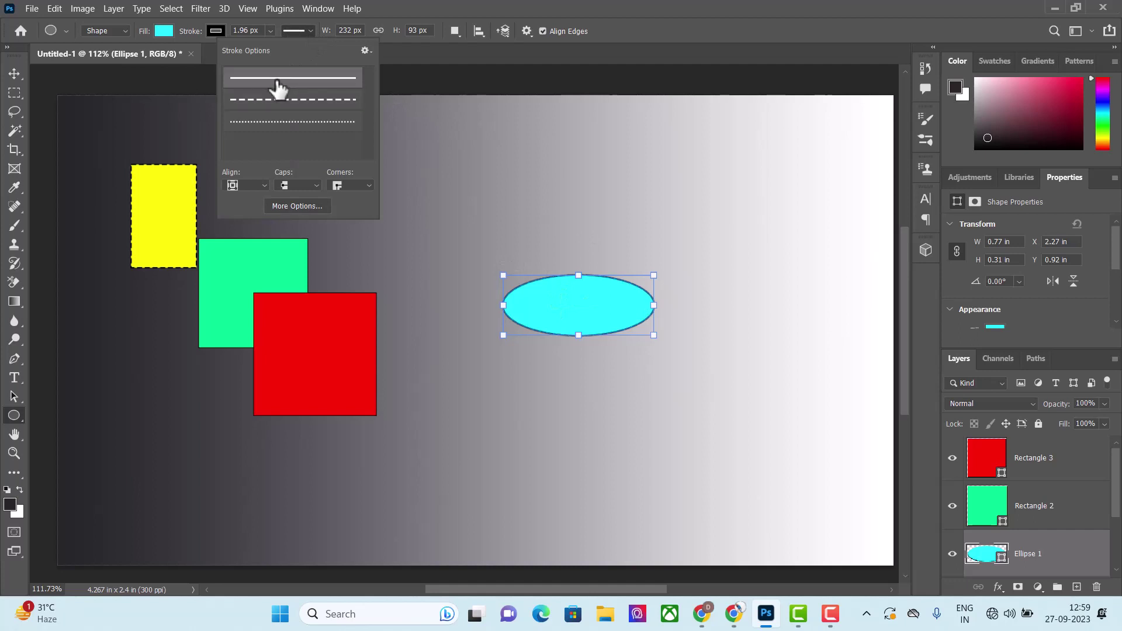
click(401, 93)
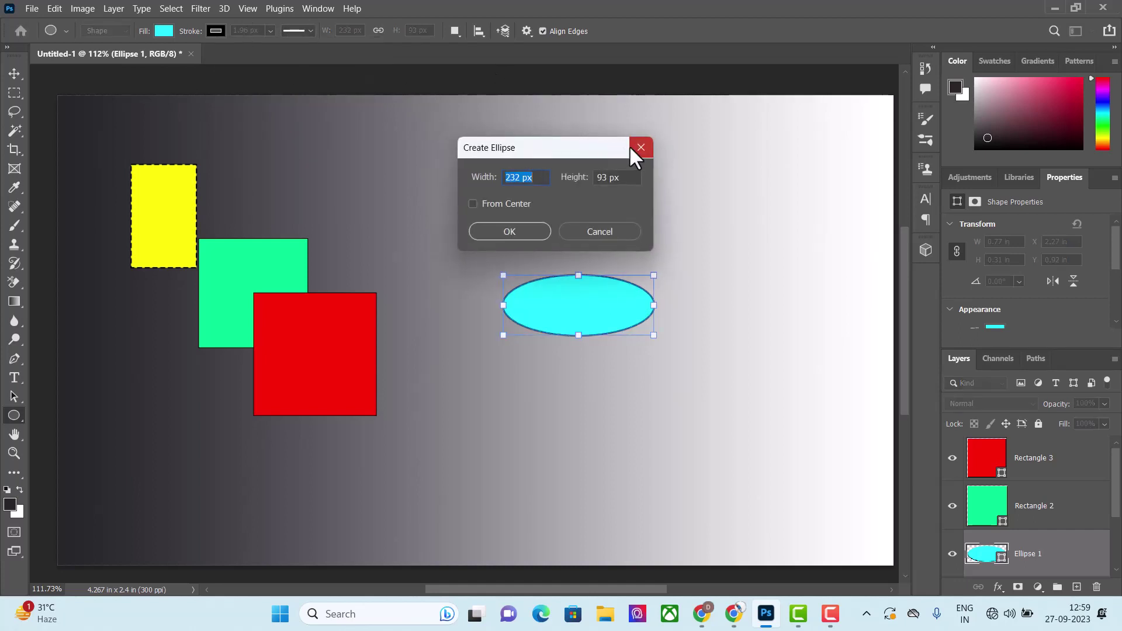
click(630, 145)
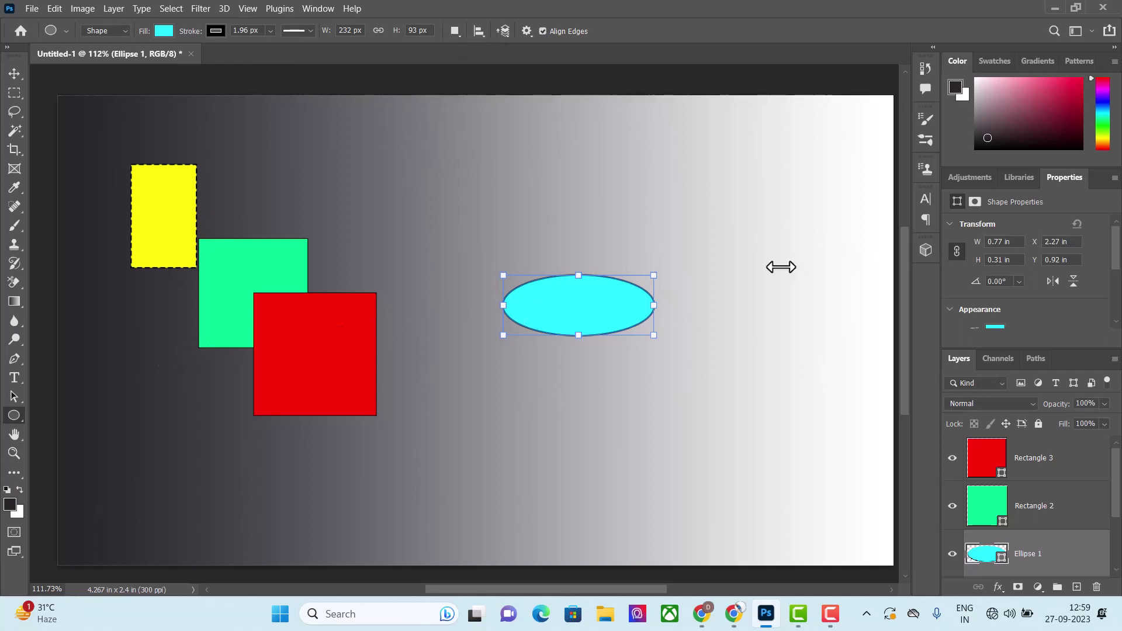
Draw a triangle on the right side of the canvas with the Triangle tool.
right_click(13, 417)
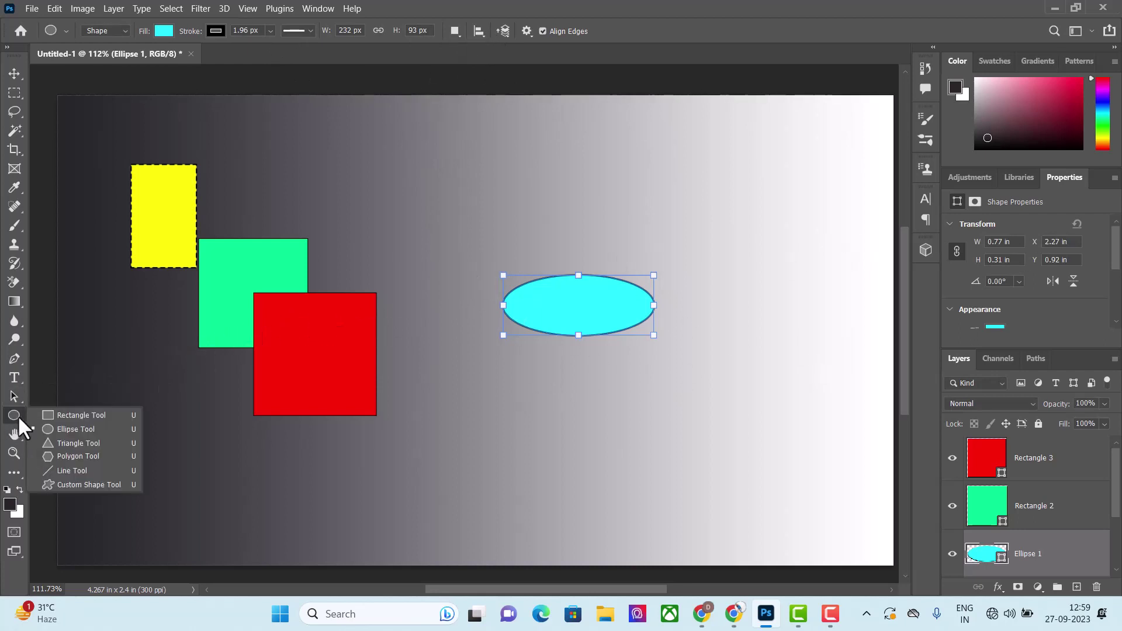
click(61, 444)
drag(395, 152, 513, 243)
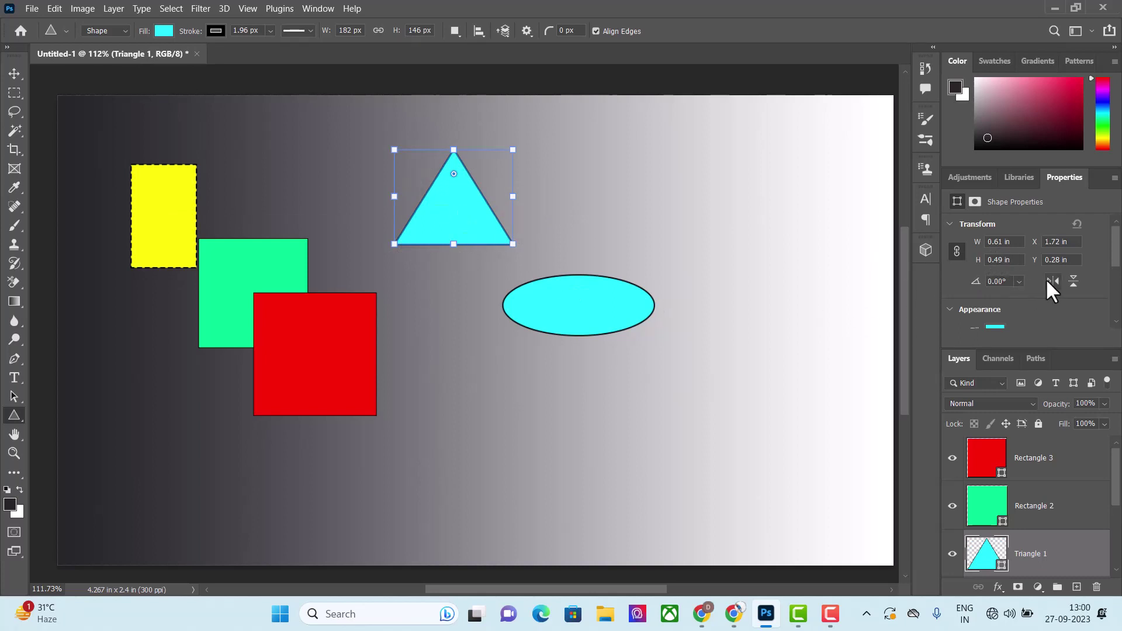
Bring the Properties tab to the front, float it as a standalone panel and make it taller.
scroll(1015, 280, down, 2)
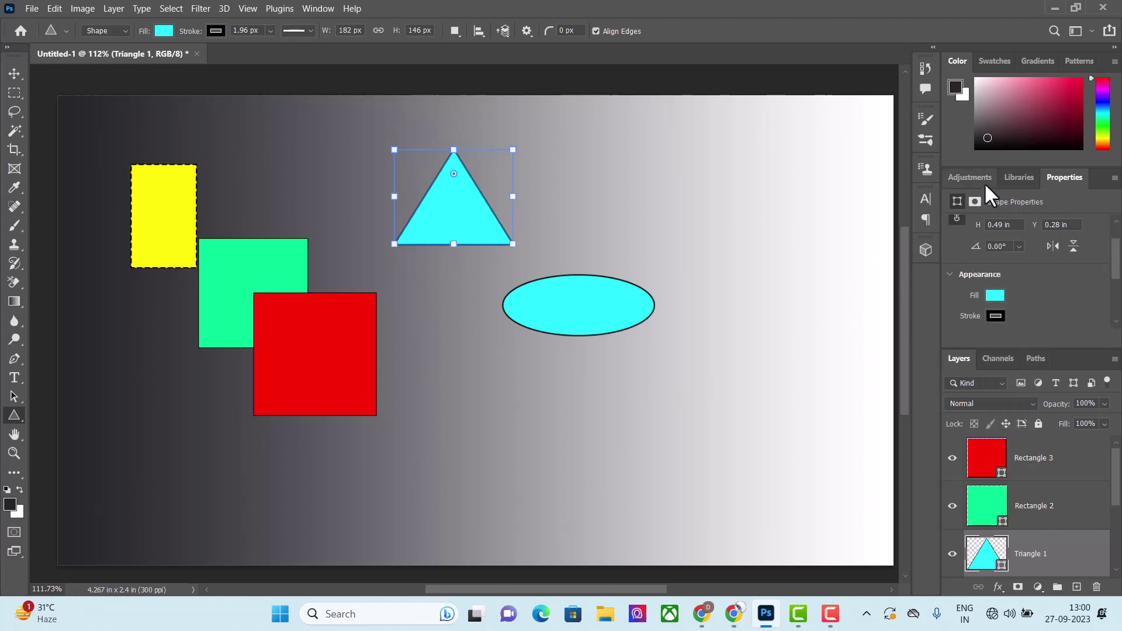
right_click(1019, 178)
click(1058, 177)
drag(1017, 182, 959, 175)
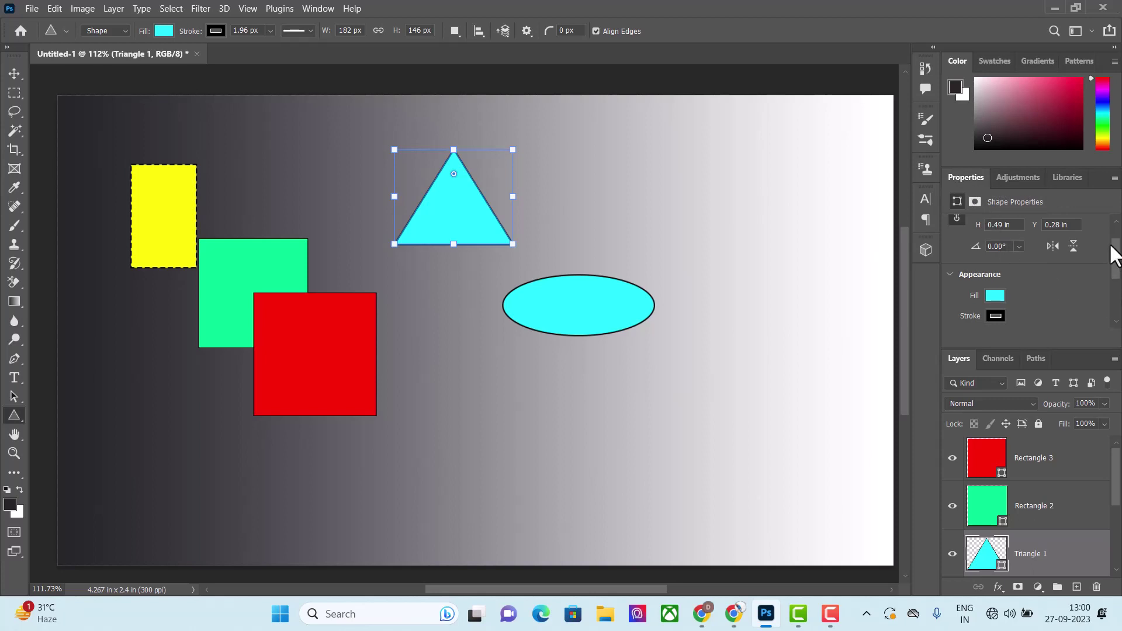
scroll(1111, 244, up, 2)
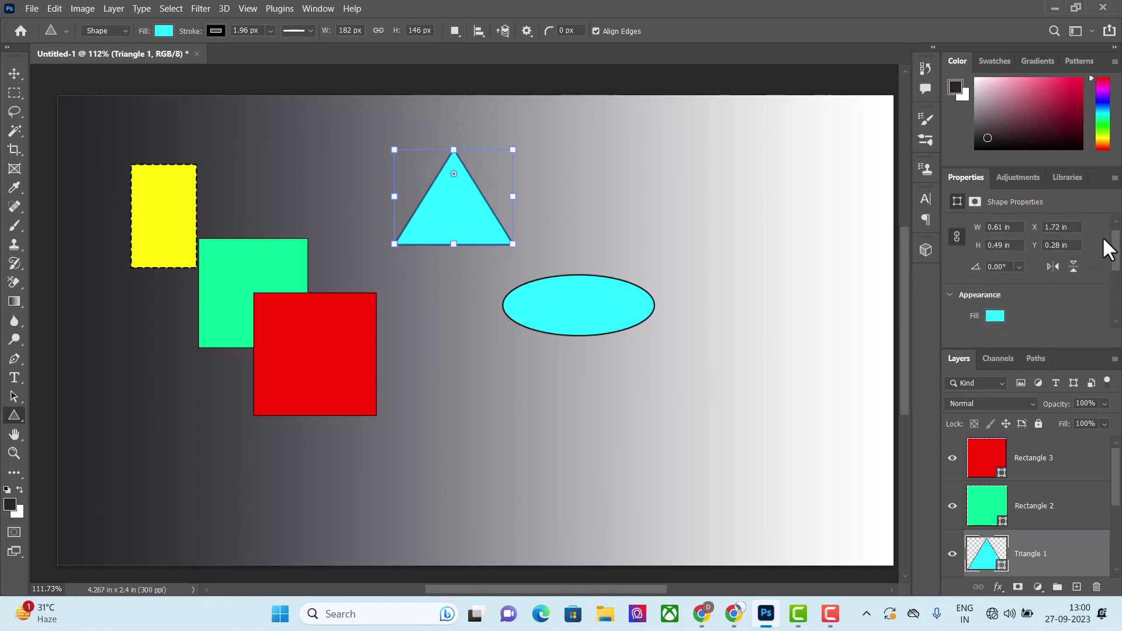
drag(966, 173, 920, 88)
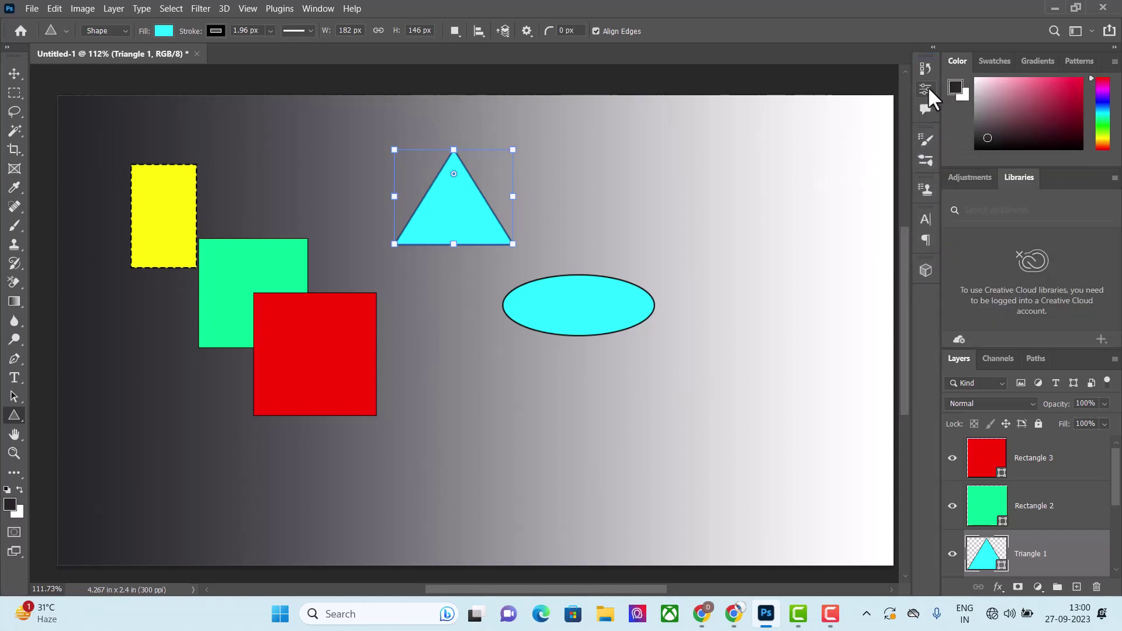
click(924, 89)
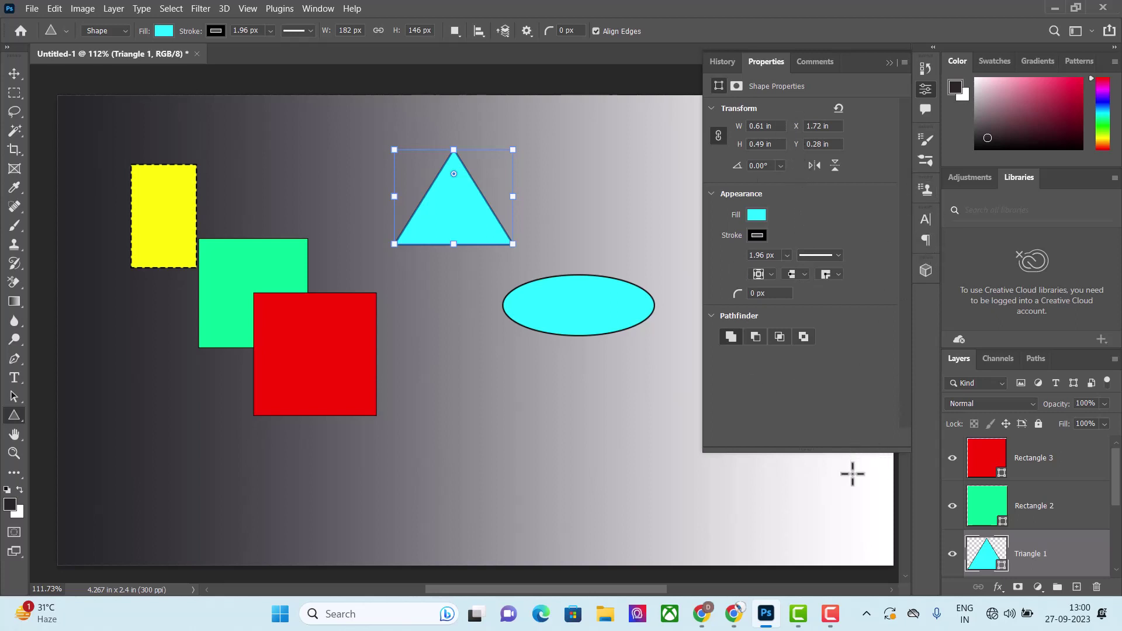
drag(839, 452, 839, 526)
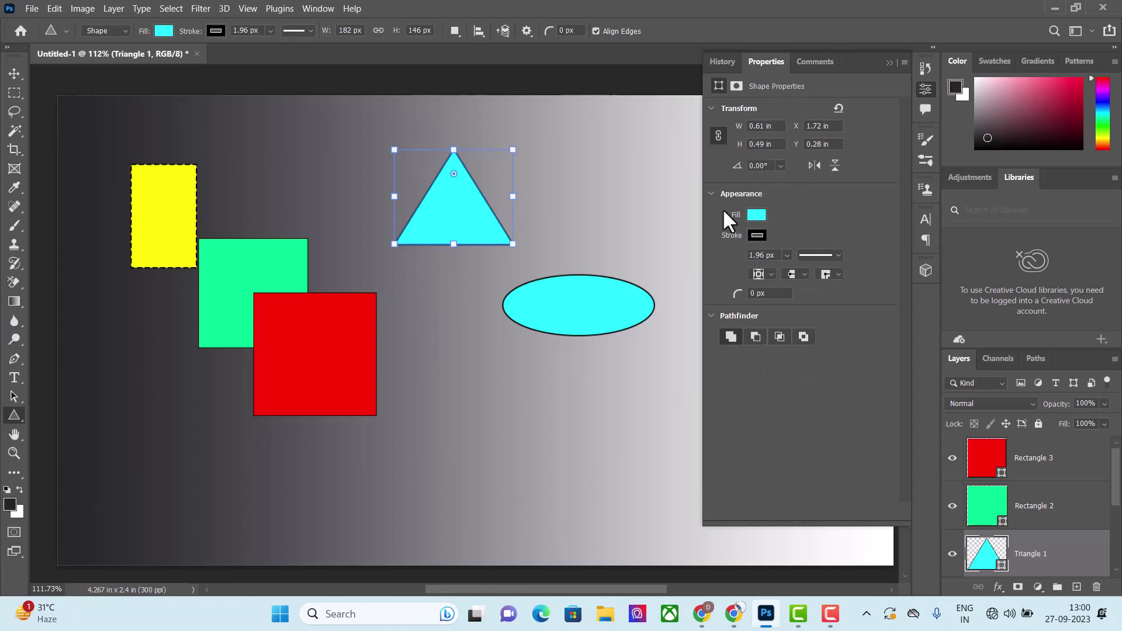
Set the triangle's corner radius to 5 px in Properties.
click(758, 293)
click(771, 289)
key(Home)
key(Delete)
text(5)
key(Return)
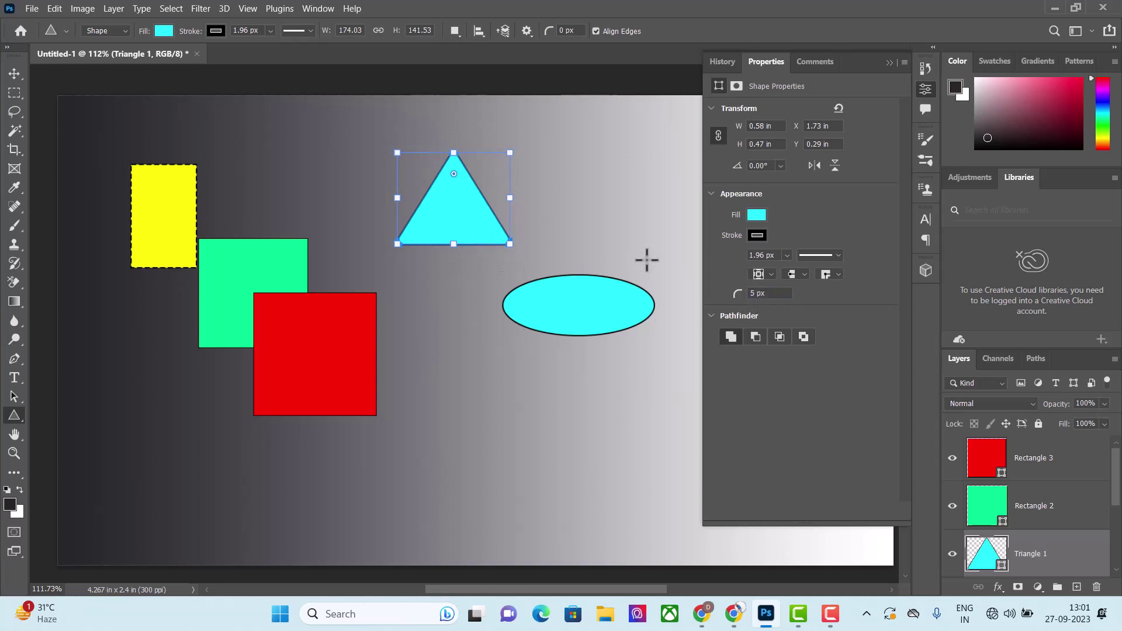
Give the triangle's stroke the light green colour 64ffbc via the Color Picker.
click(759, 235)
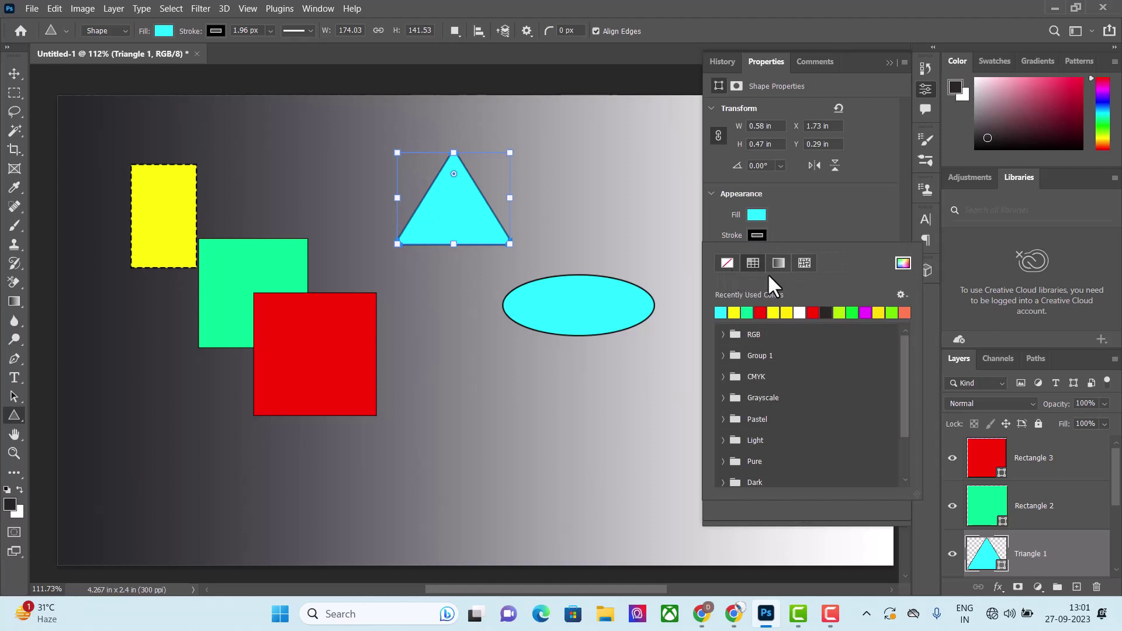
click(878, 313)
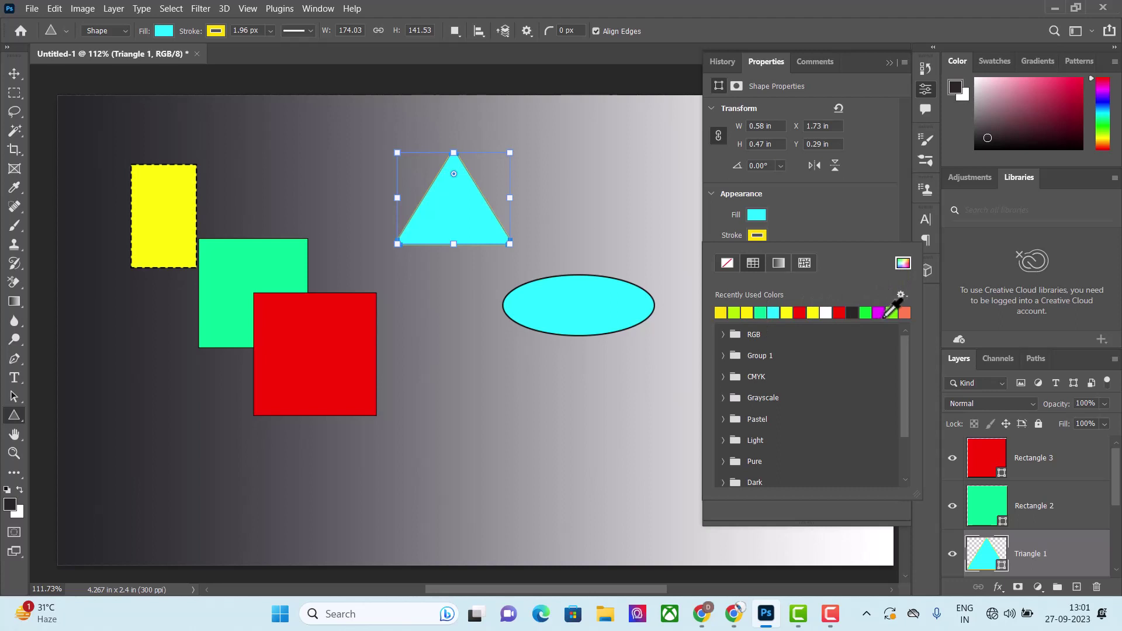
click(904, 266)
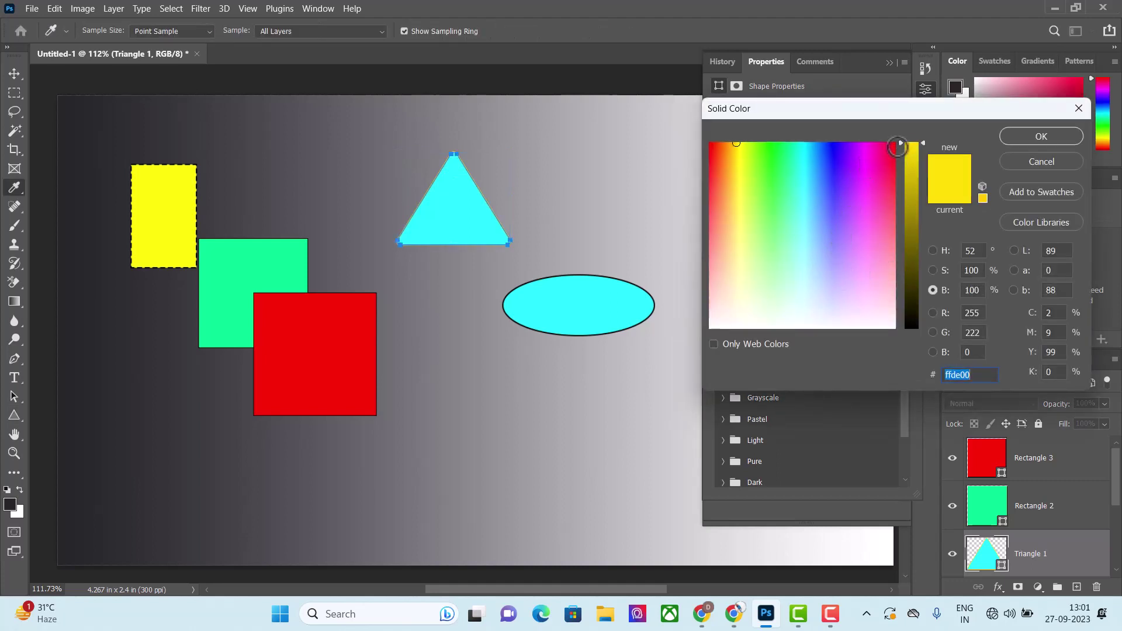
drag(900, 141, 900, 140)
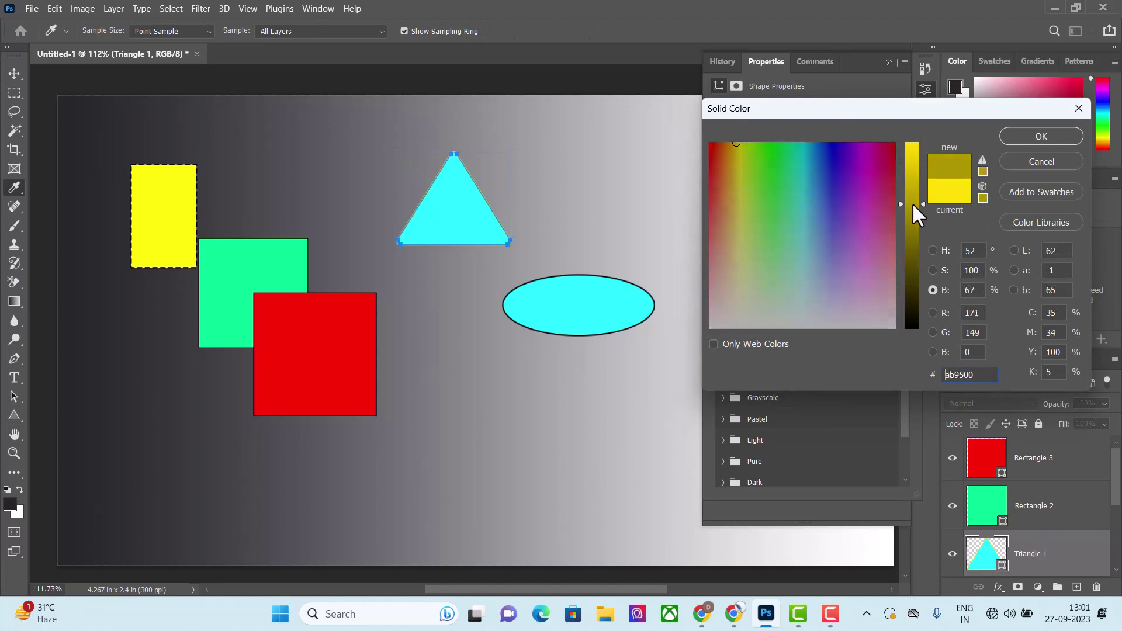
click(783, 170)
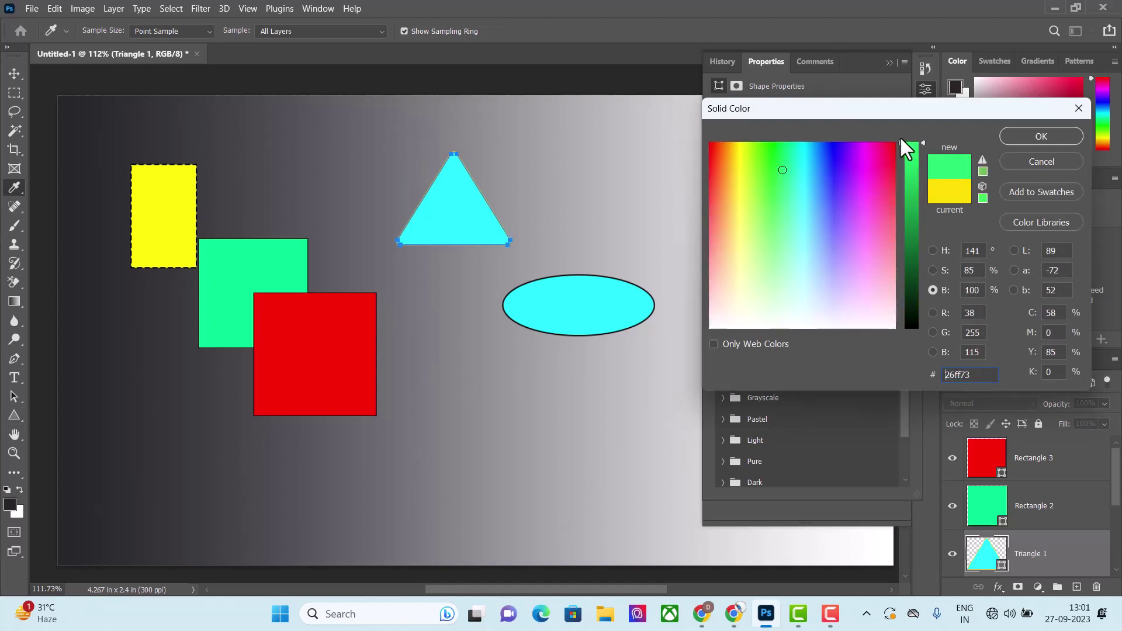
click(788, 168)
drag(749, 169, 837, 167)
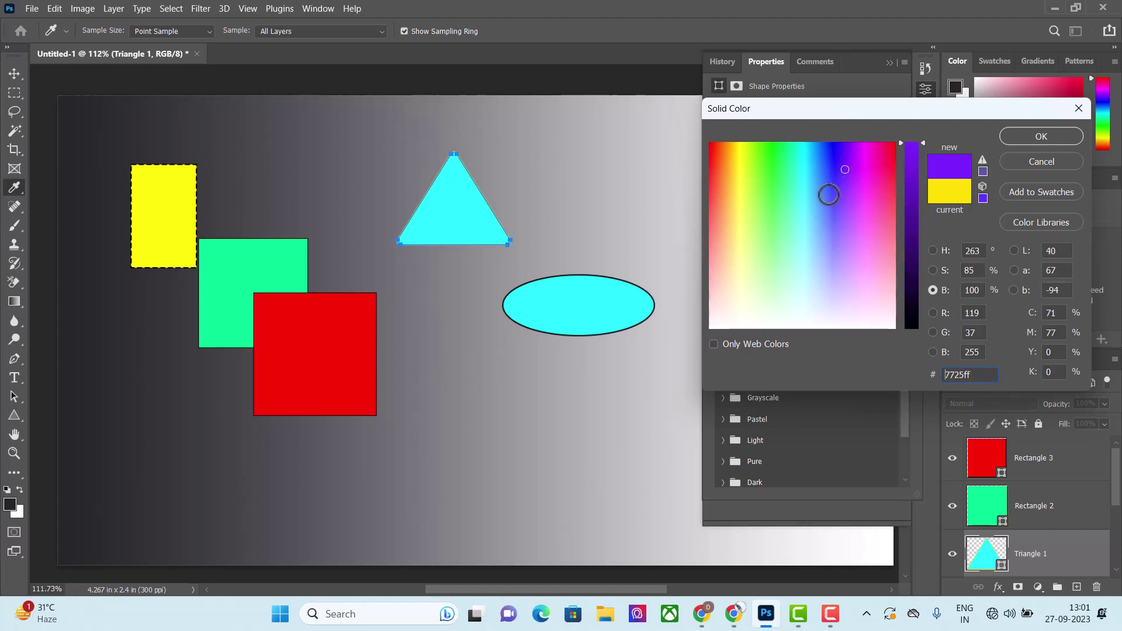
drag(837, 167, 789, 216)
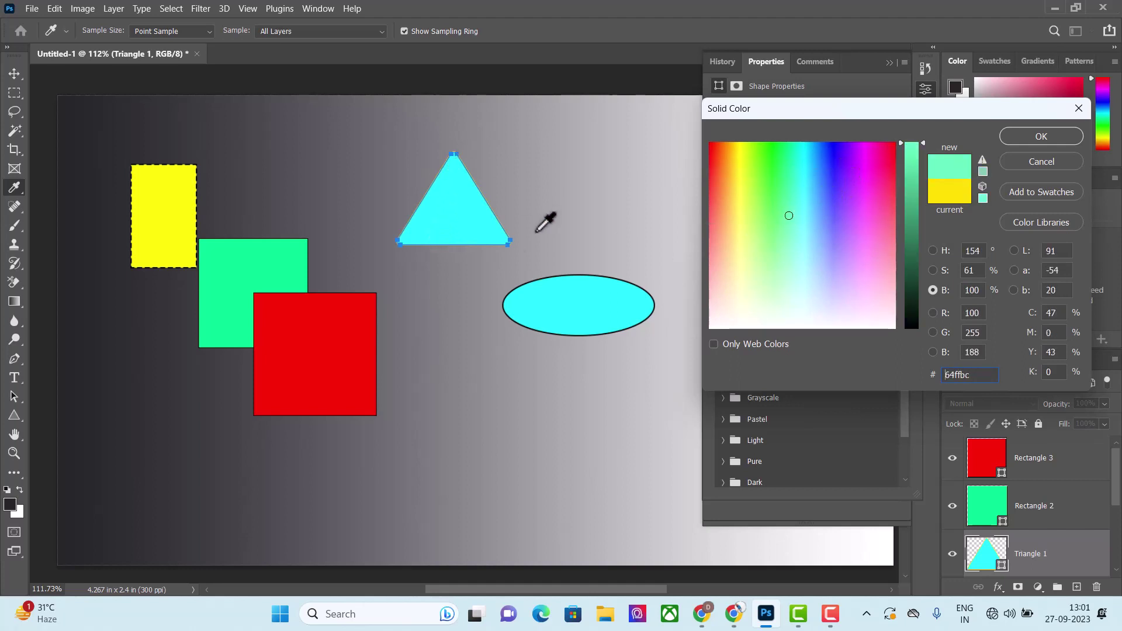
click(1029, 139)
click(757, 235)
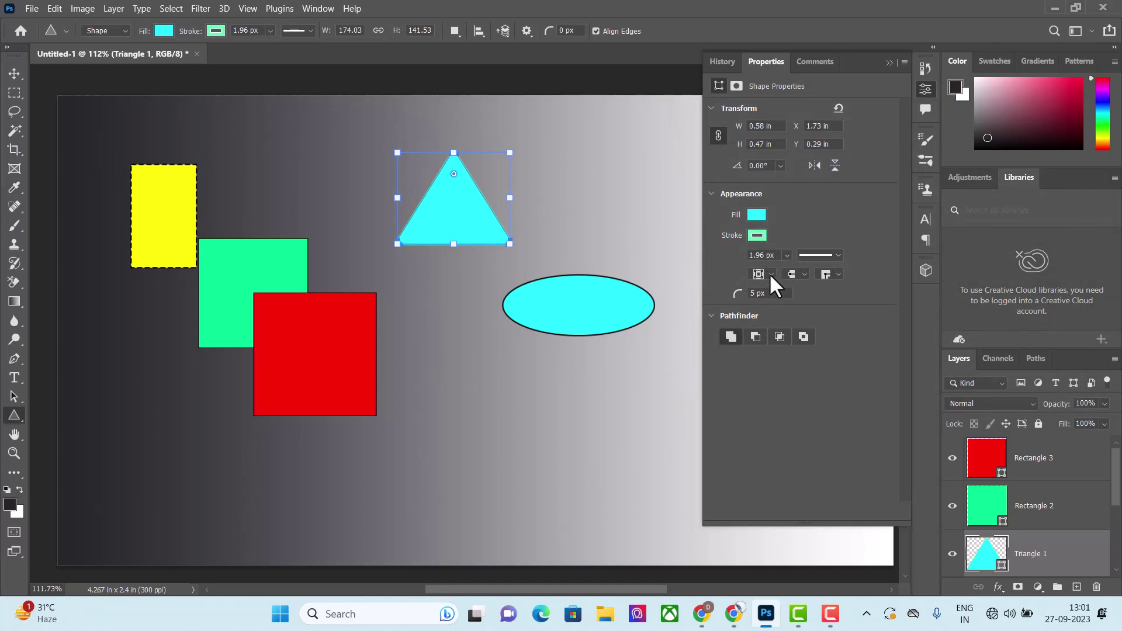
Set the triangle's stroke width to 0 px.
click(752, 256)
key(BackSpace)
text(0)
key(Return)
Change the stroke Align, Caps and Corners options, then begin editing the triangle's X position.
click(771, 275)
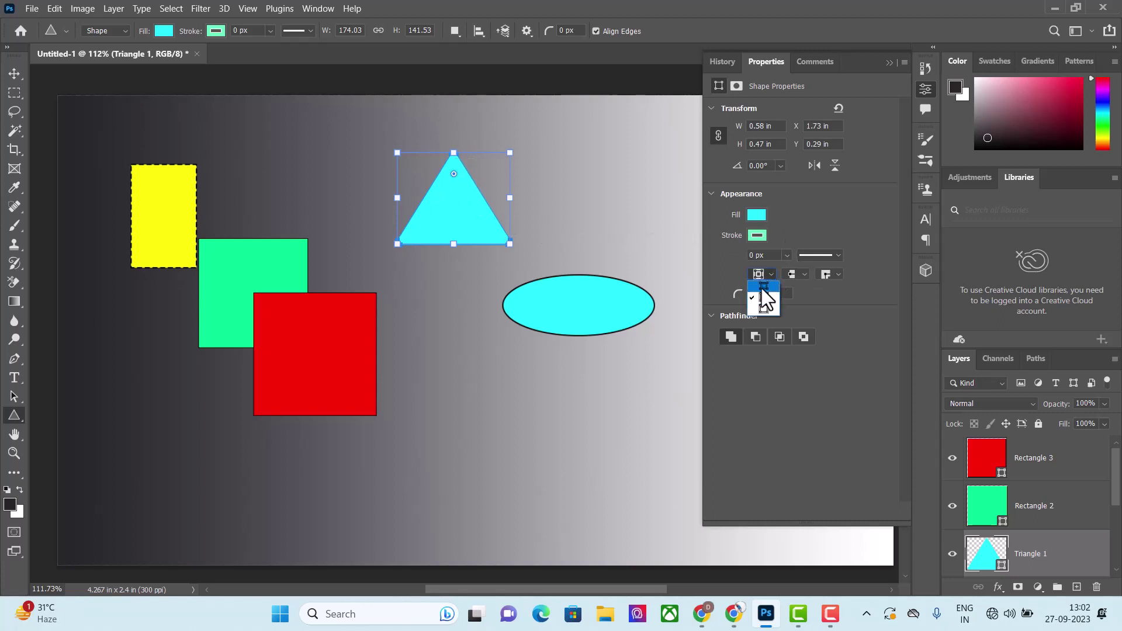
click(776, 274)
click(771, 274)
click(773, 286)
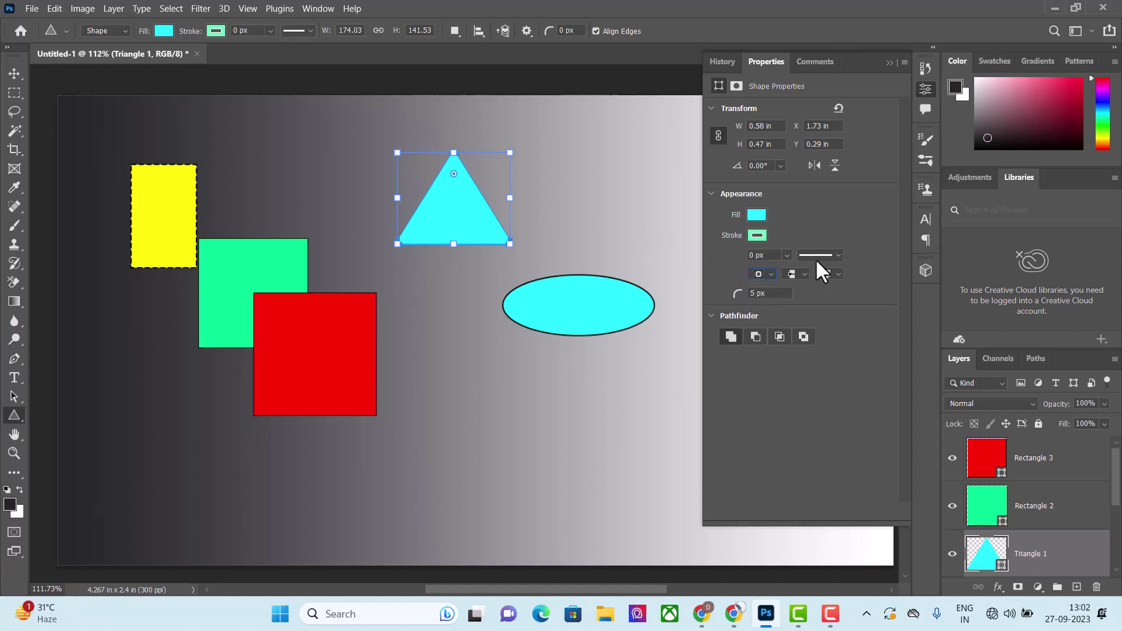
click(802, 273)
click(801, 274)
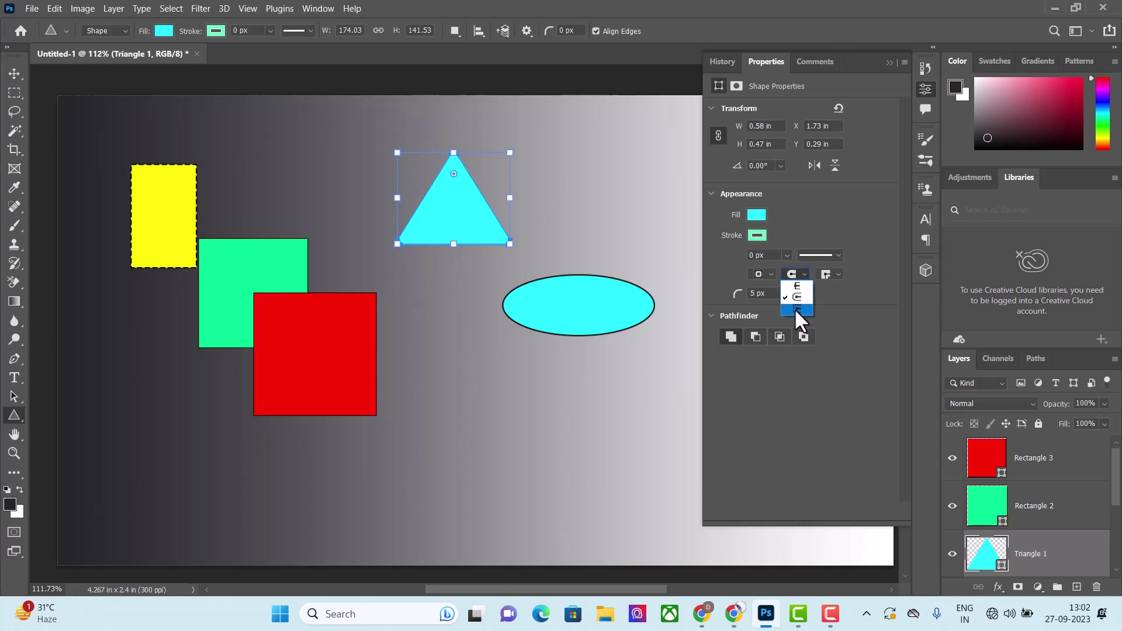
click(834, 275)
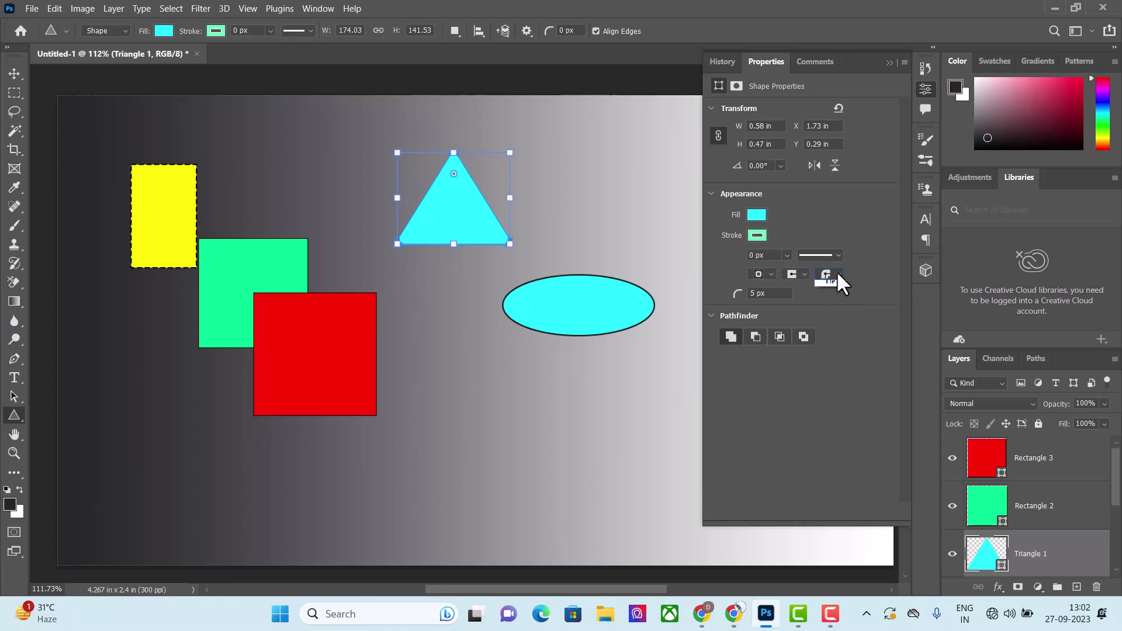
click(834, 273)
click(836, 273)
click(836, 271)
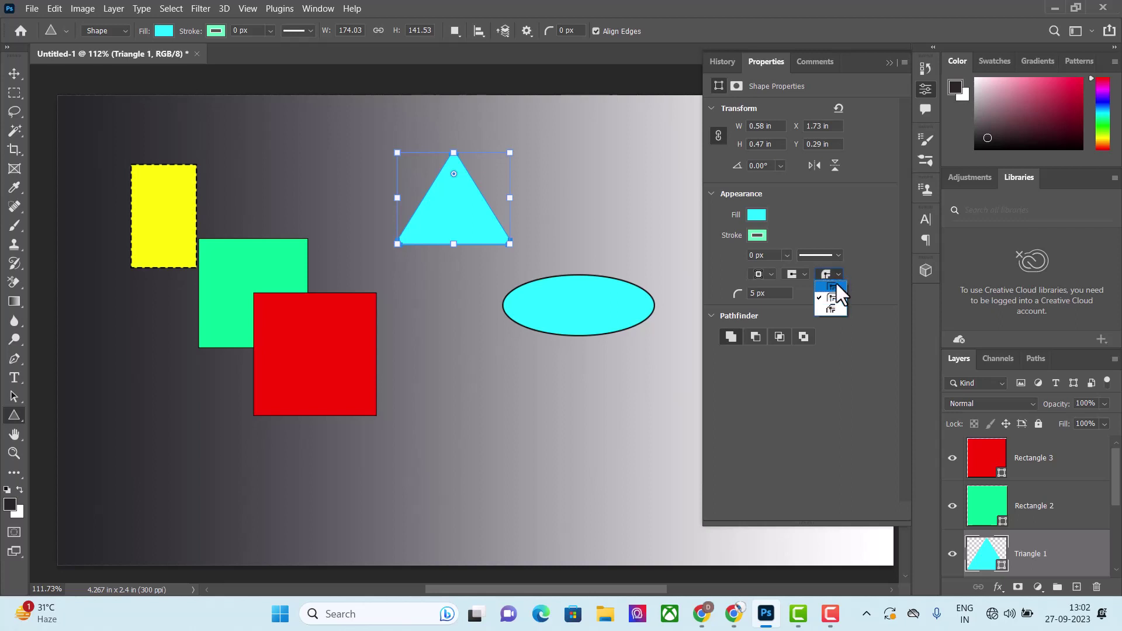
click(798, 127)
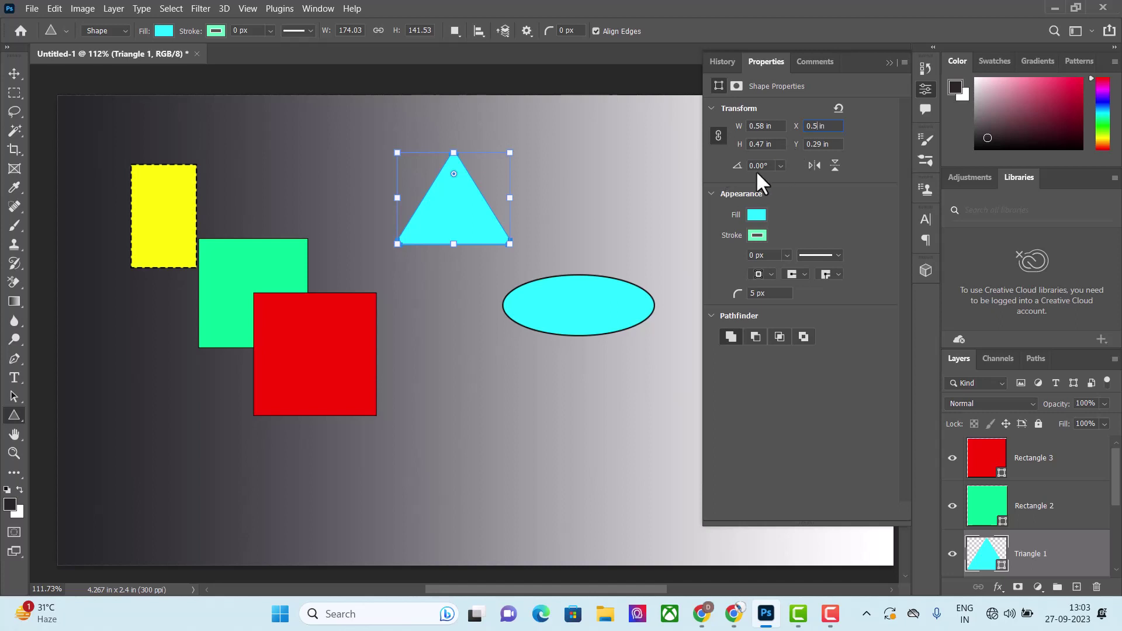
text(0.5)
Position the triangle at X 0.5 in and Y 0.7 in, overlapping the yellow and green rectangles.
key(Return)
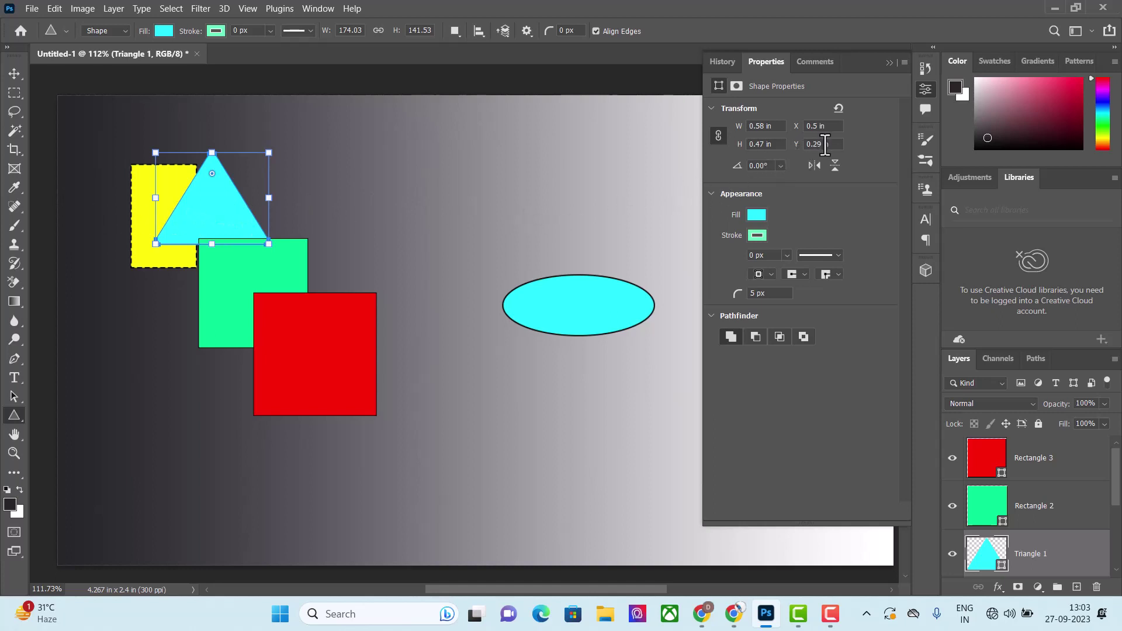
double_click(825, 146)
text(0.7)
key(Return)
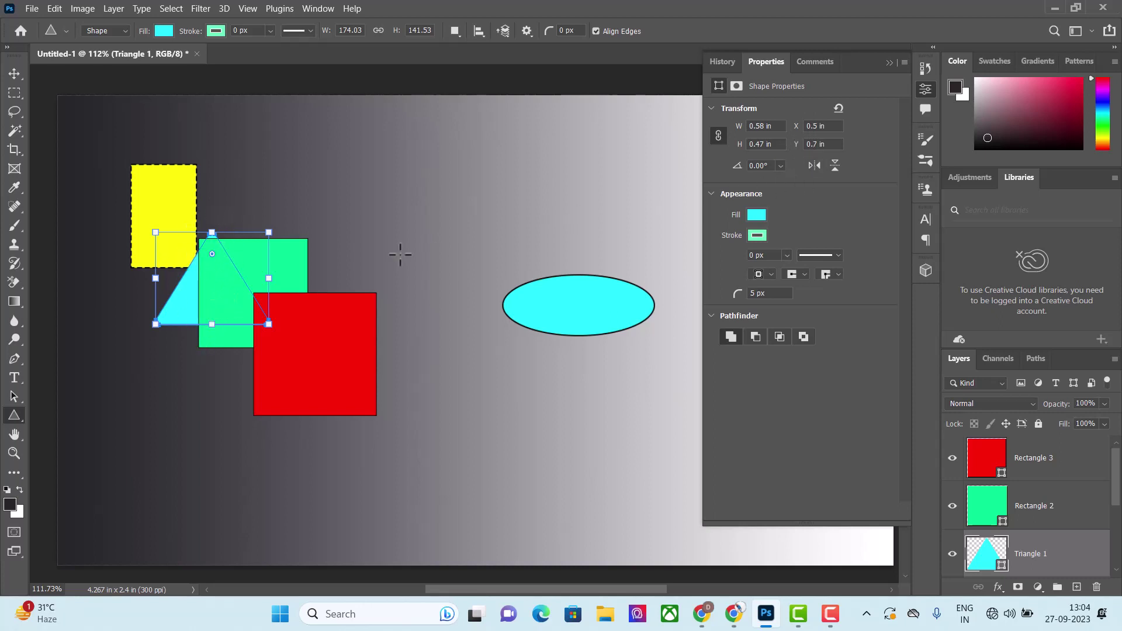
key(F10)
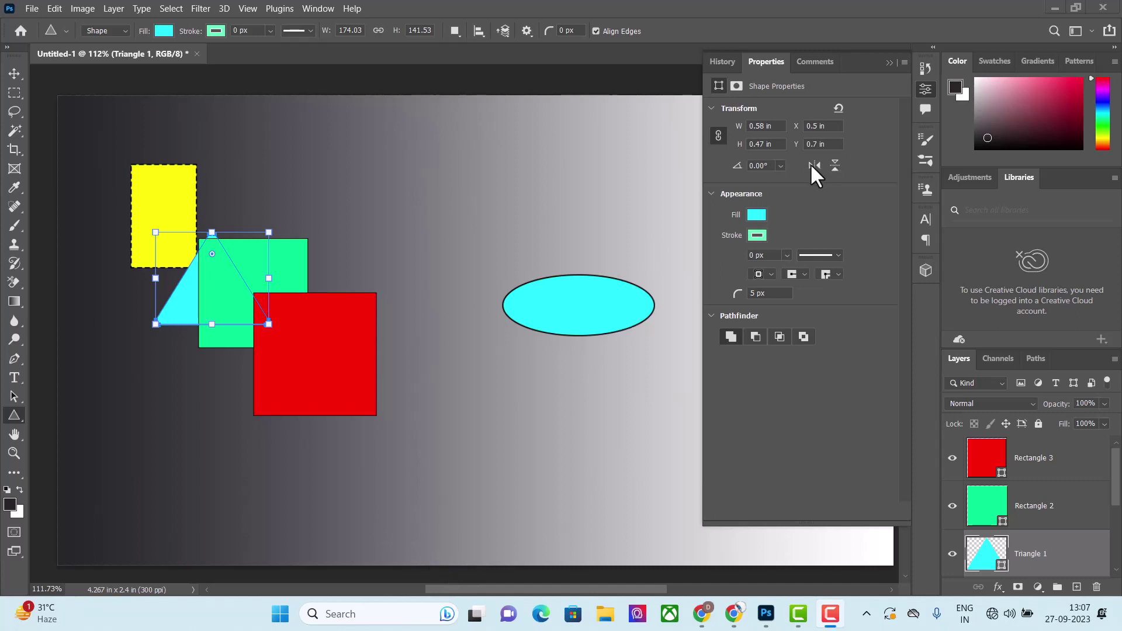
Rotate the triangle to 45° in Properties, then drag it round to about 127°.
double_click(754, 166)
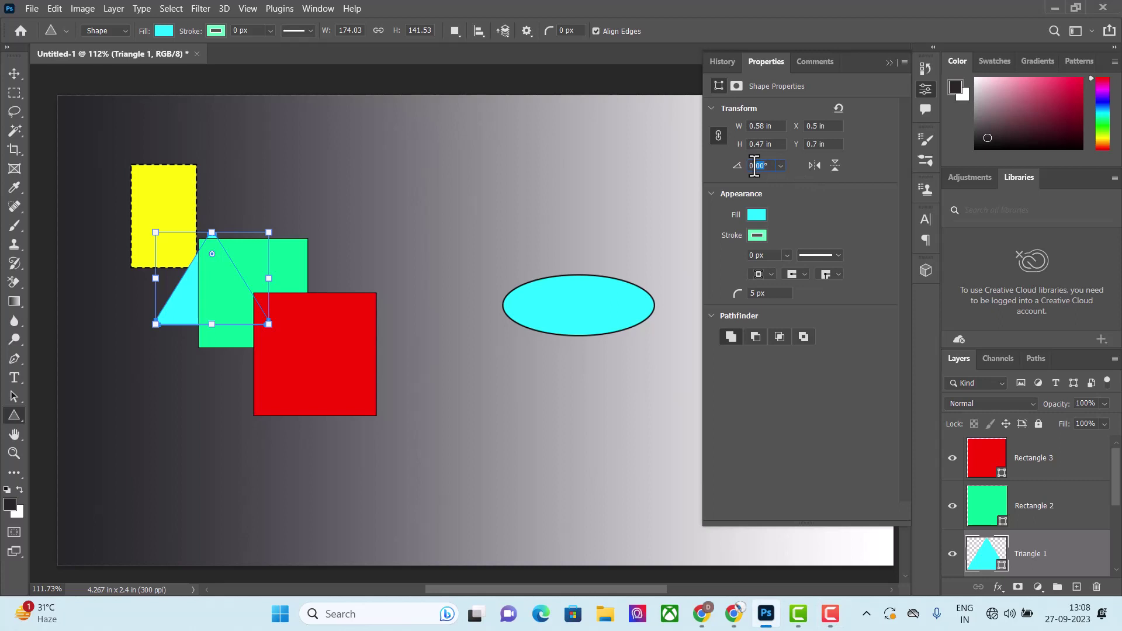
click(755, 166)
text(45)
key(Return)
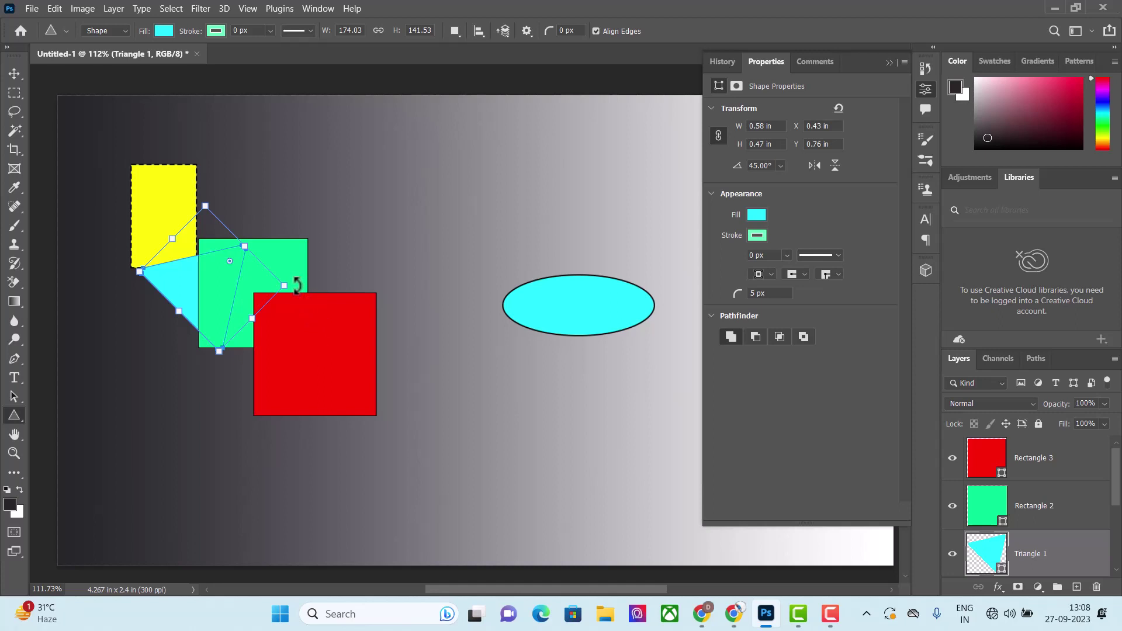
drag(297, 286, 266, 365)
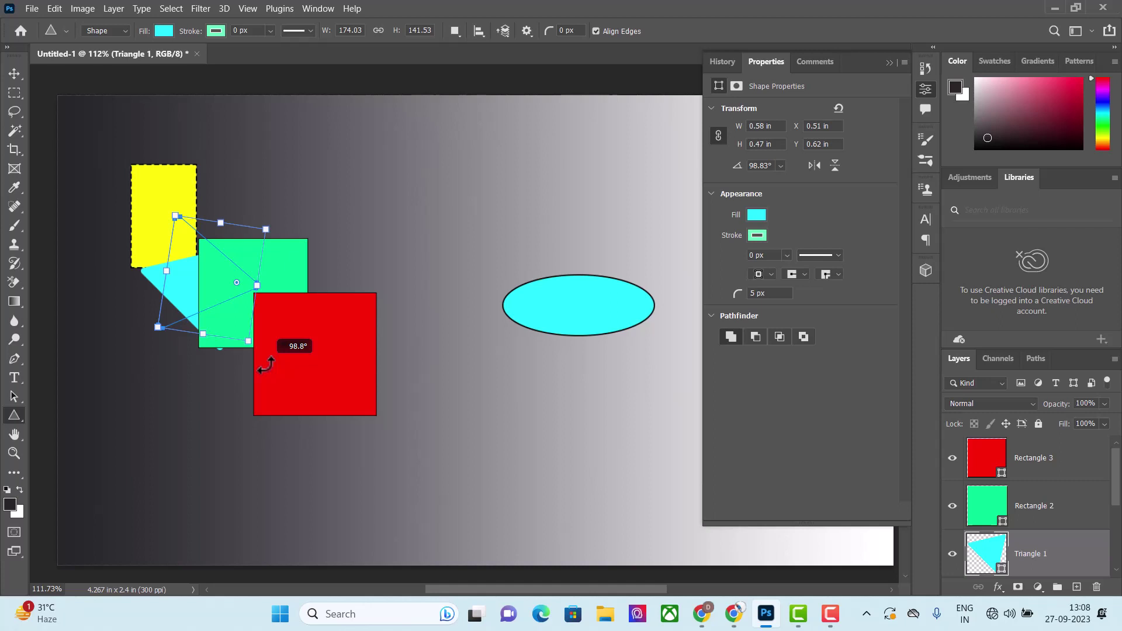
drag(266, 366, 218, 381)
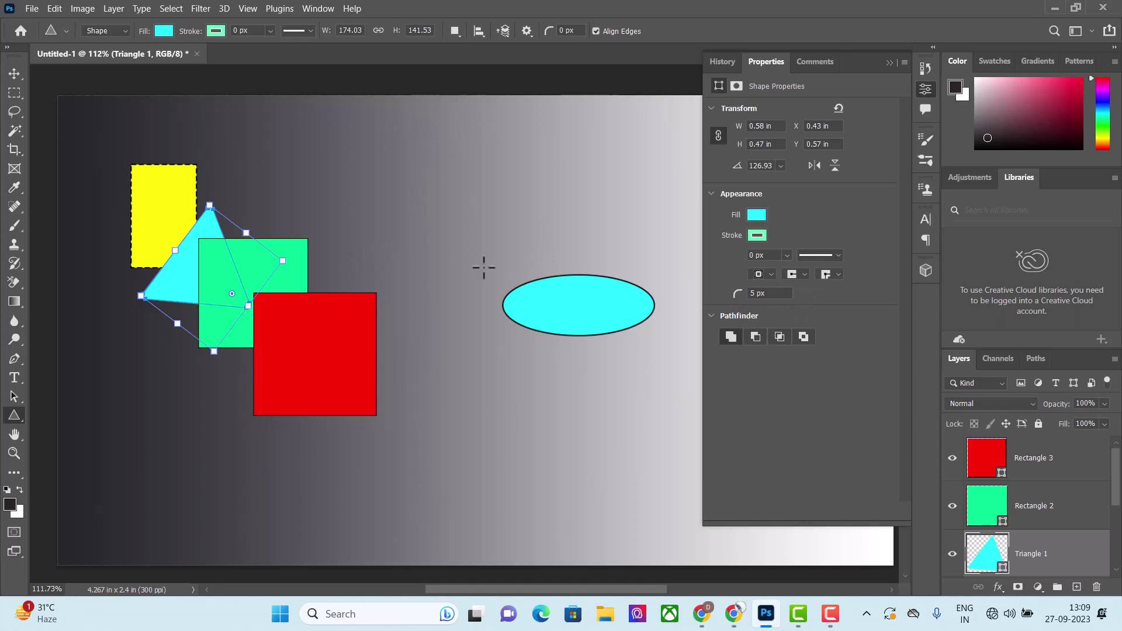
Draw a cyan five-sided polygon near the top centre of the canvas with the Polygon Tool.
right_click(16, 414)
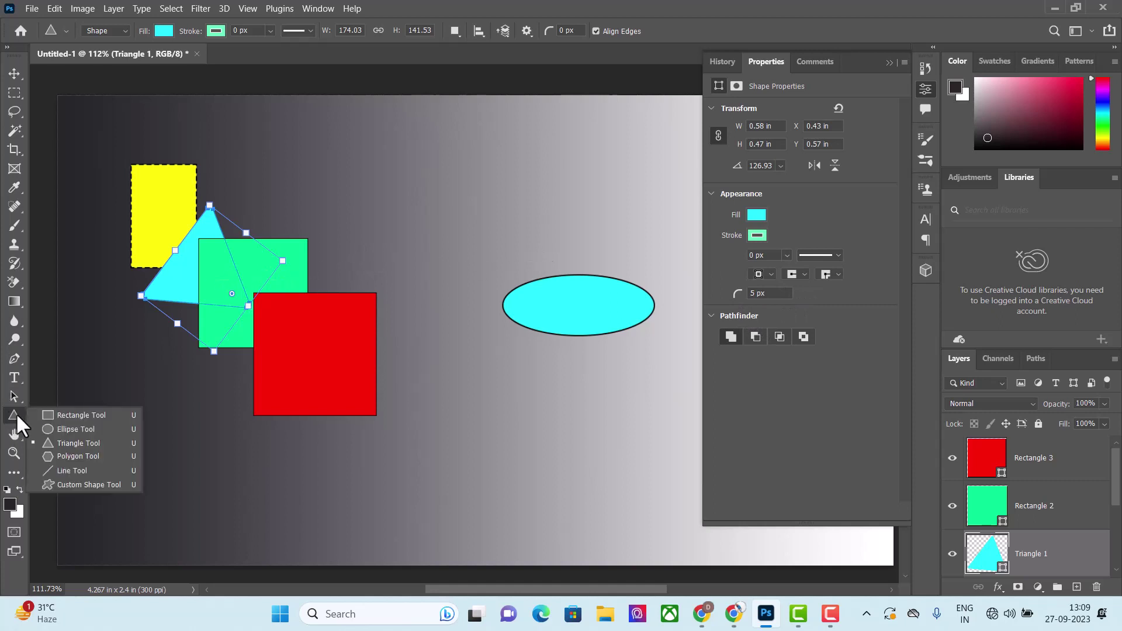
click(61, 457)
mouse_move(413, 135)
mouse_down()
mouse_move(451, 160)
mouse_move(504, 232)
mouse_up()
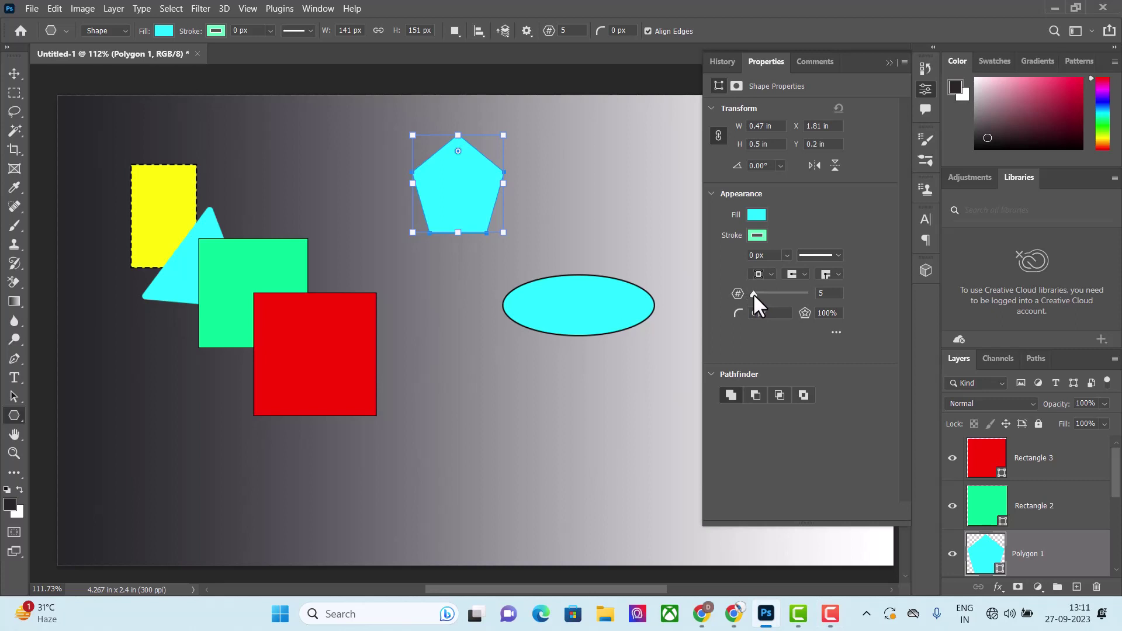
Experiment with the polygon's side count, then set it back to five sides.
drag(756, 294, 762, 293)
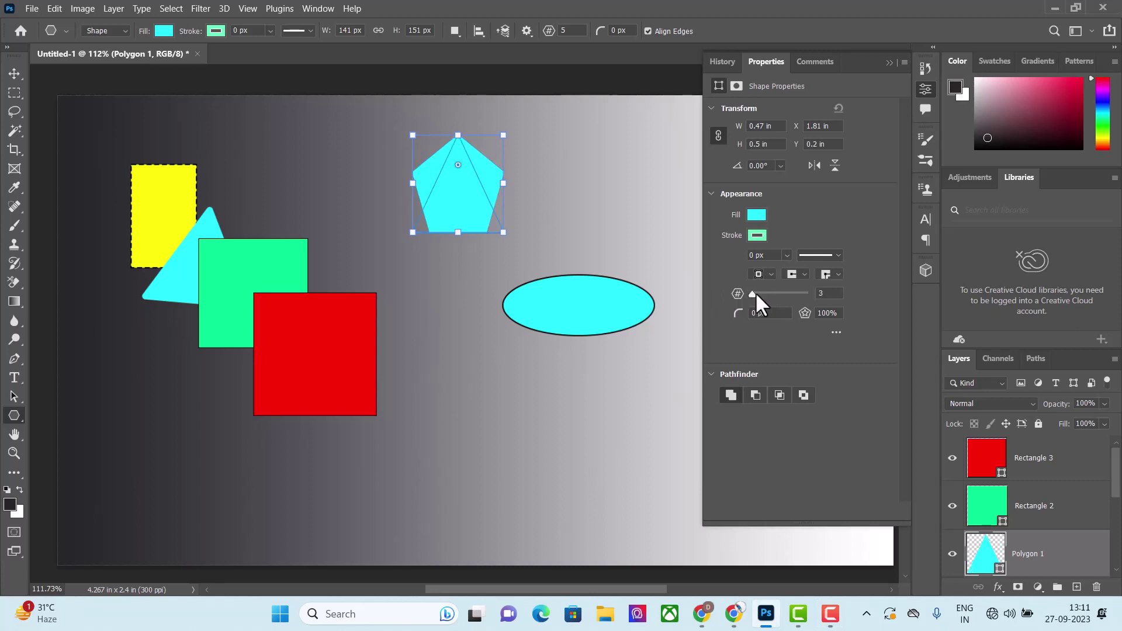
click(753, 294)
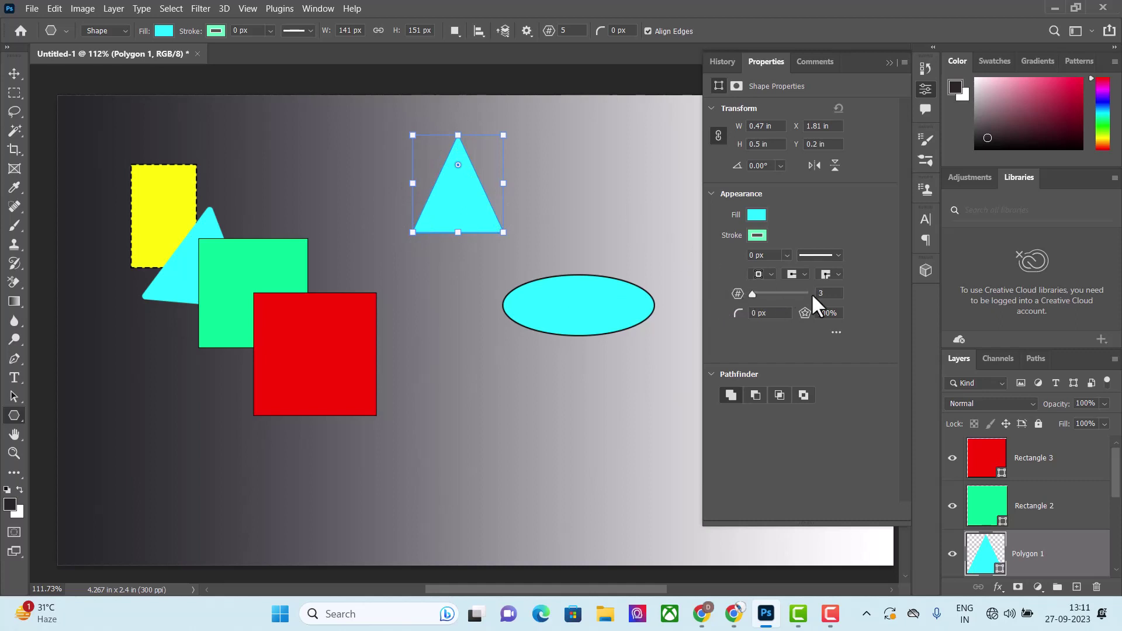
click(837, 293)
text(5)
key(Return)
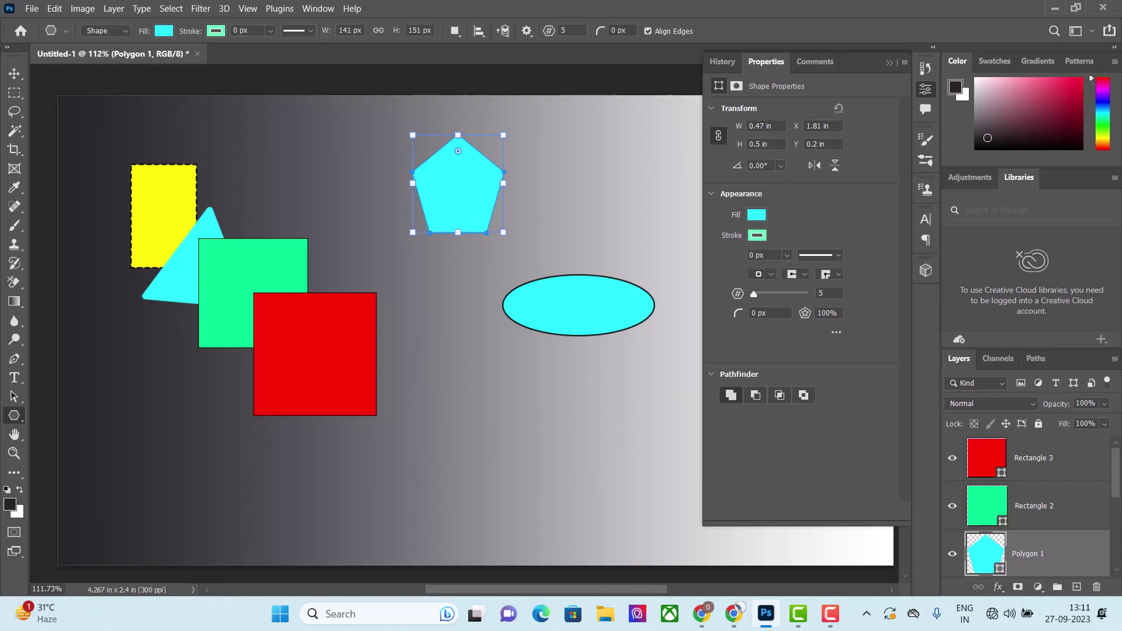
Make the polygon six-sided with a 10 px corner radius.
drag(753, 293, 779, 294)
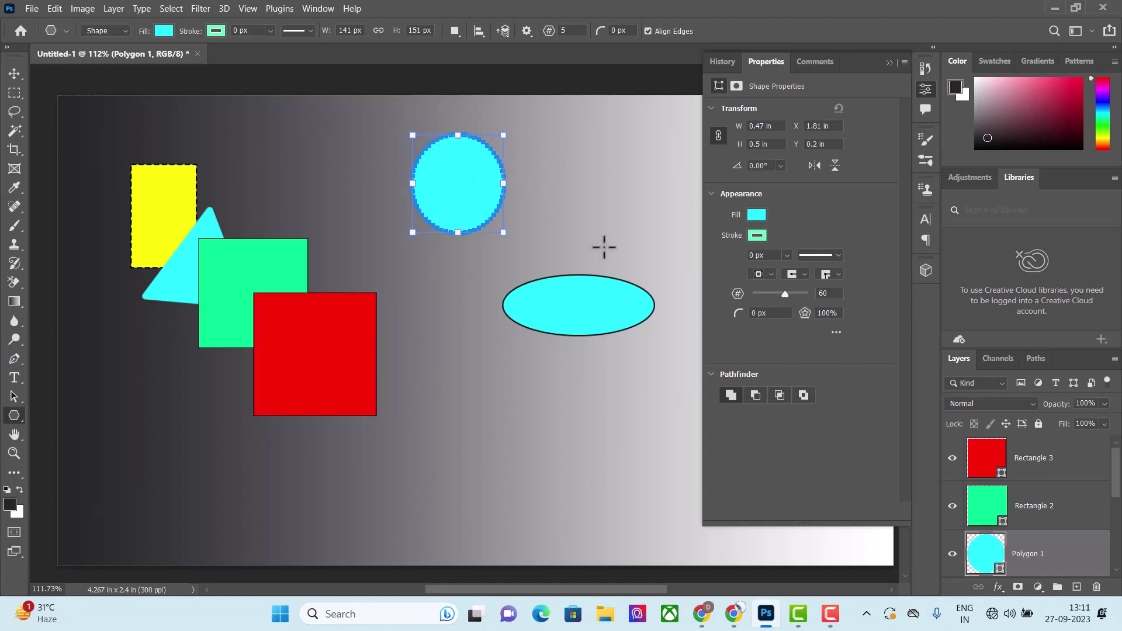
drag(781, 291, 753, 294)
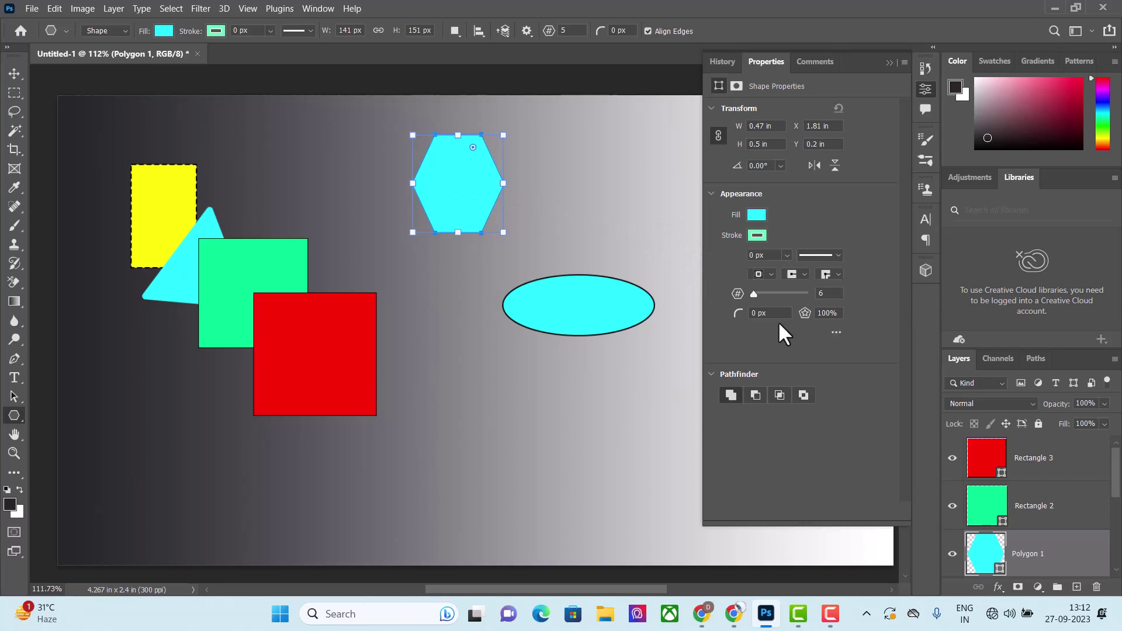
click(757, 314)
key(BackSpace)
text(1)
text(0)
key(Return)
Give the hexagon a solid stroke outline after trying a dotted style.
click(837, 254)
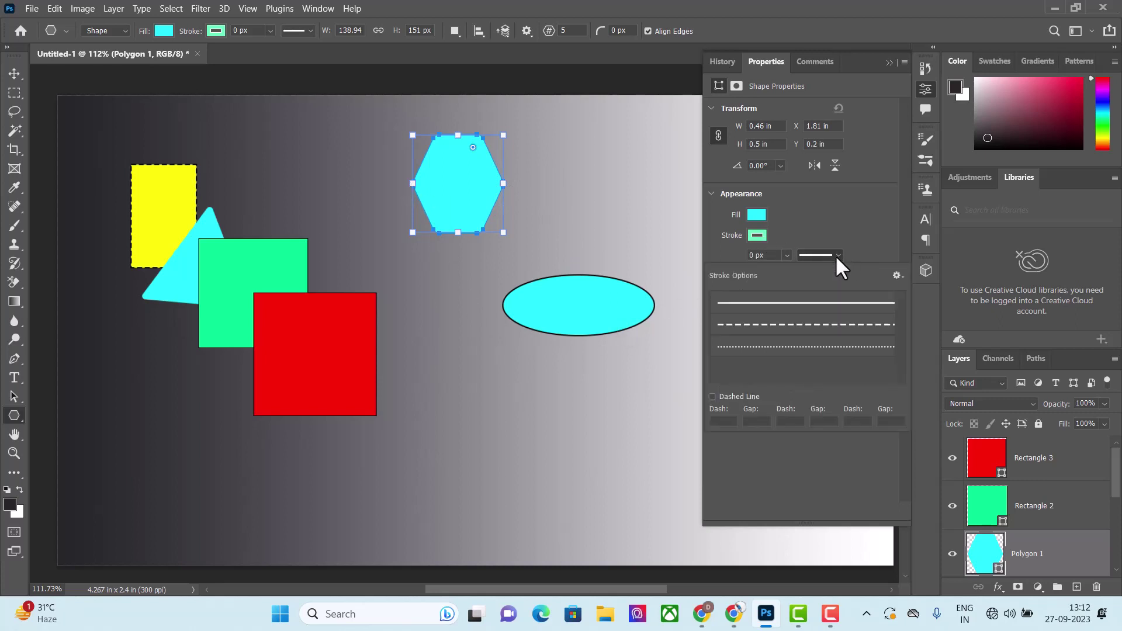
click(833, 348)
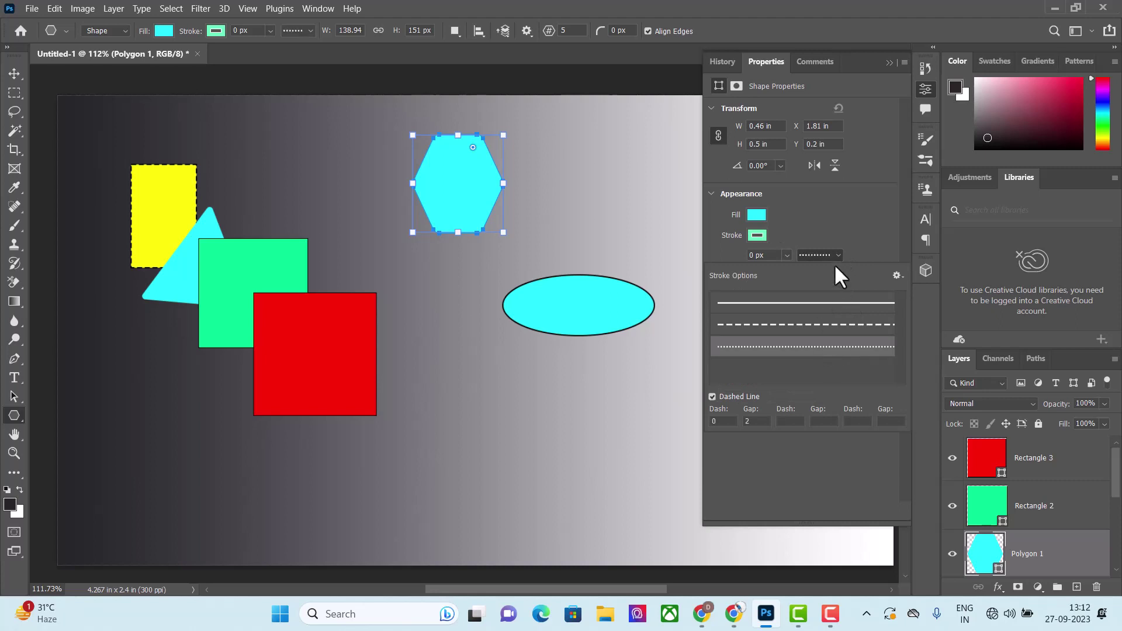
click(791, 308)
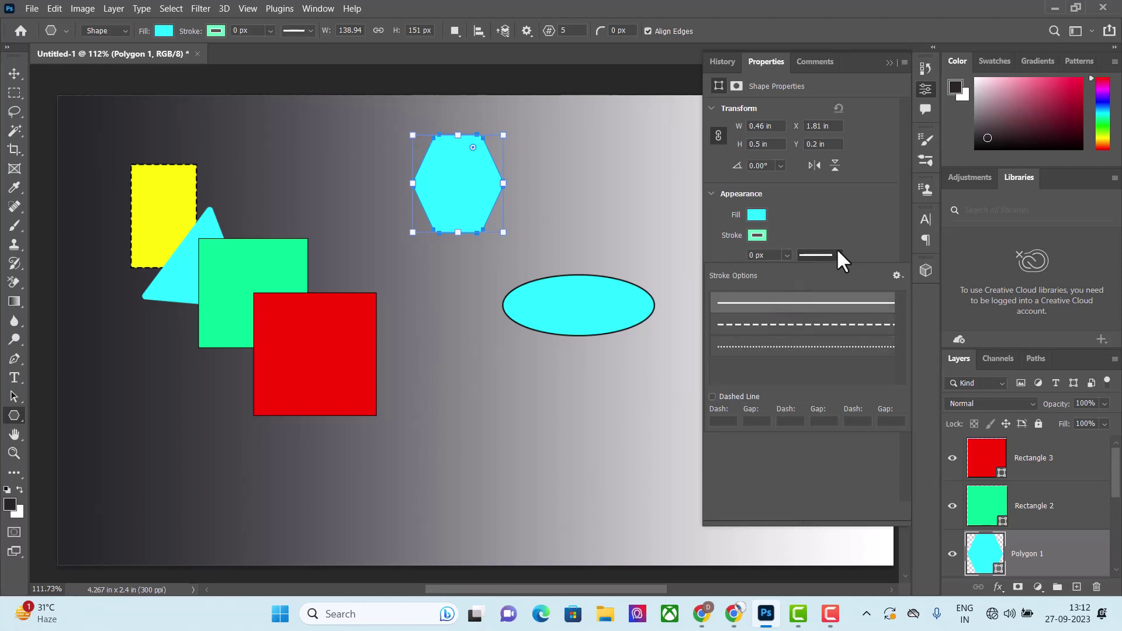
click(756, 256)
text(8)
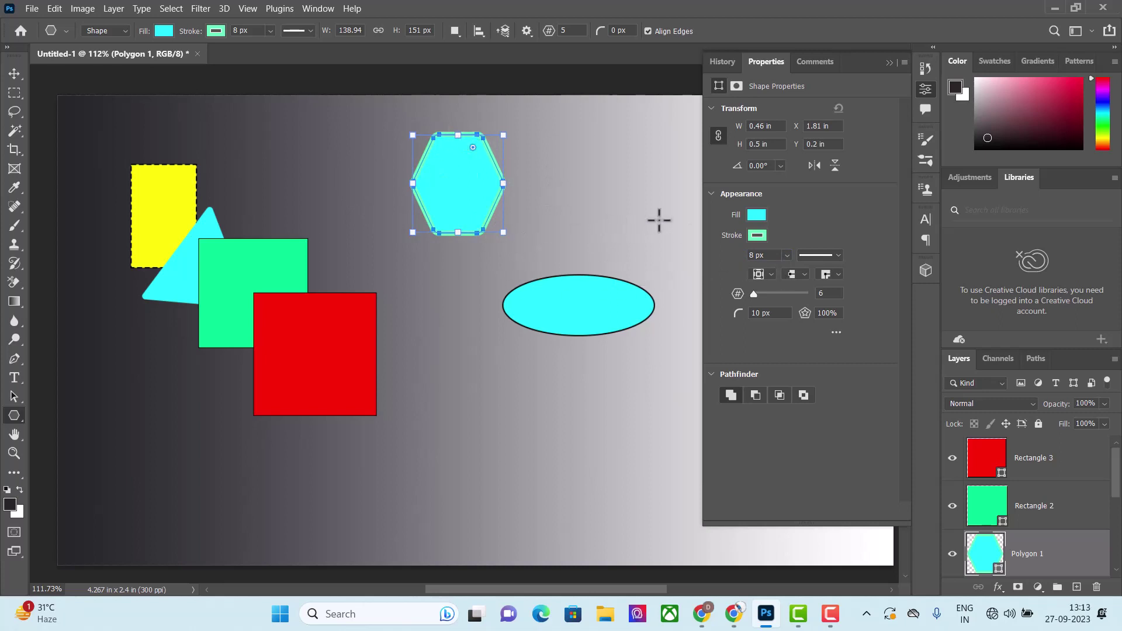
Change the hexagon's fill to magenta (ec49ff) in the Color Picker.
click(752, 214)
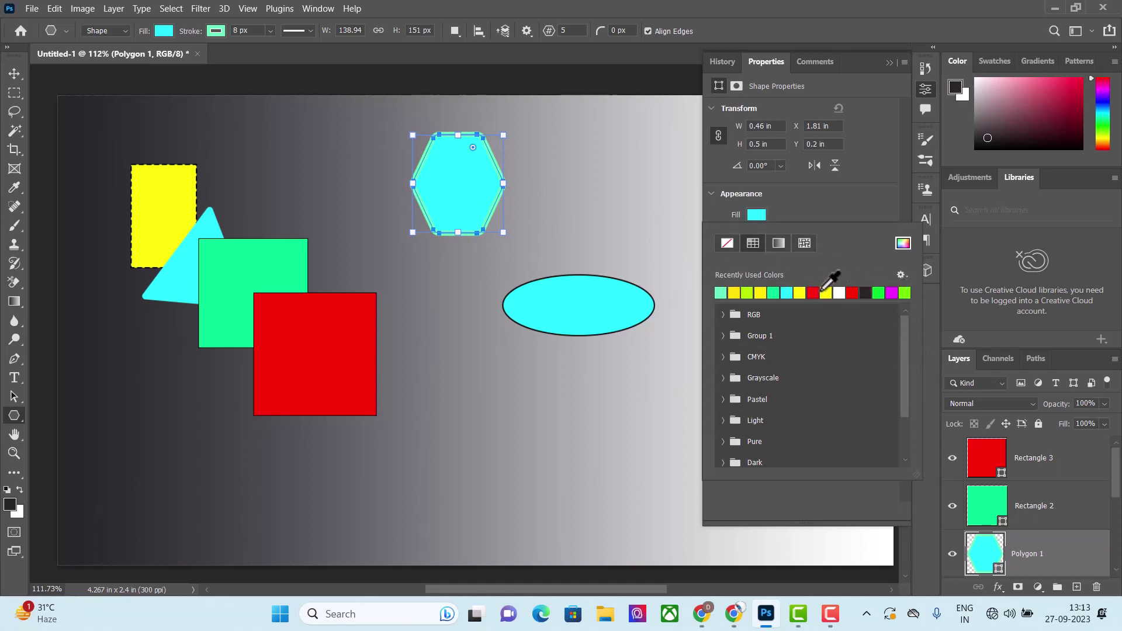
click(903, 245)
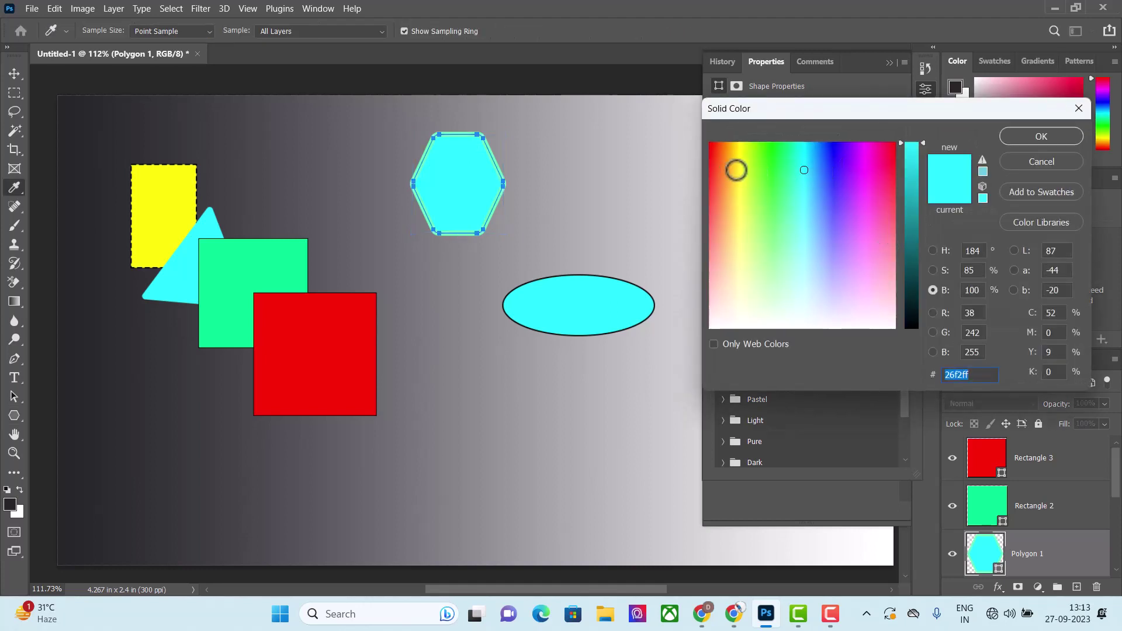
mouse_move(900, 142)
mouse_down()
mouse_move(899, 183)
mouse_move(899, 142)
mouse_up()
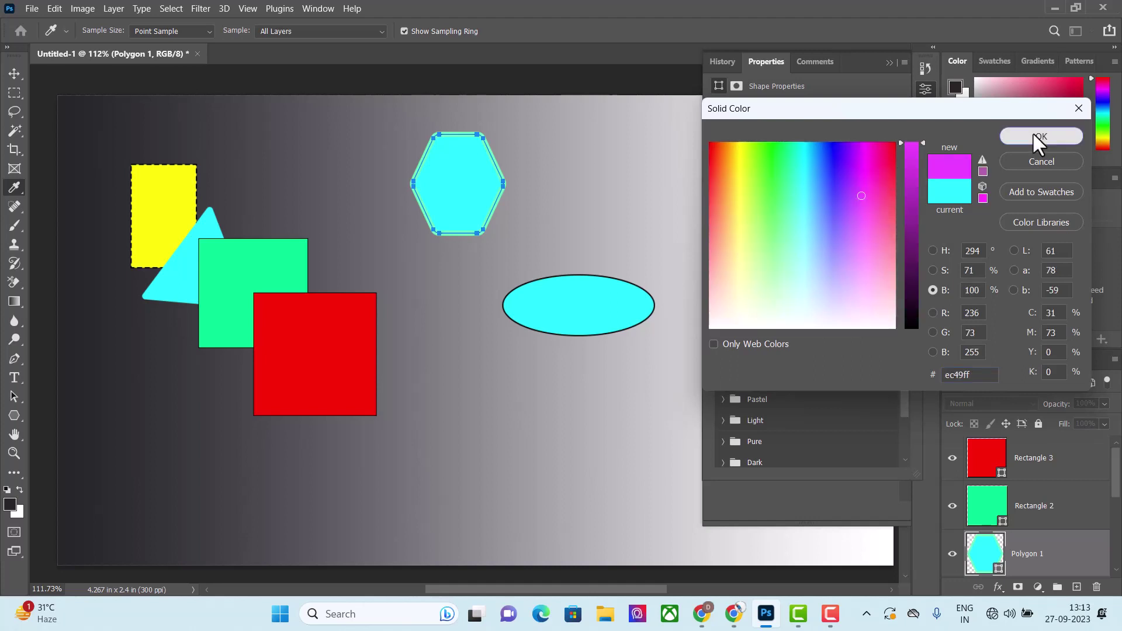
click(1033, 132)
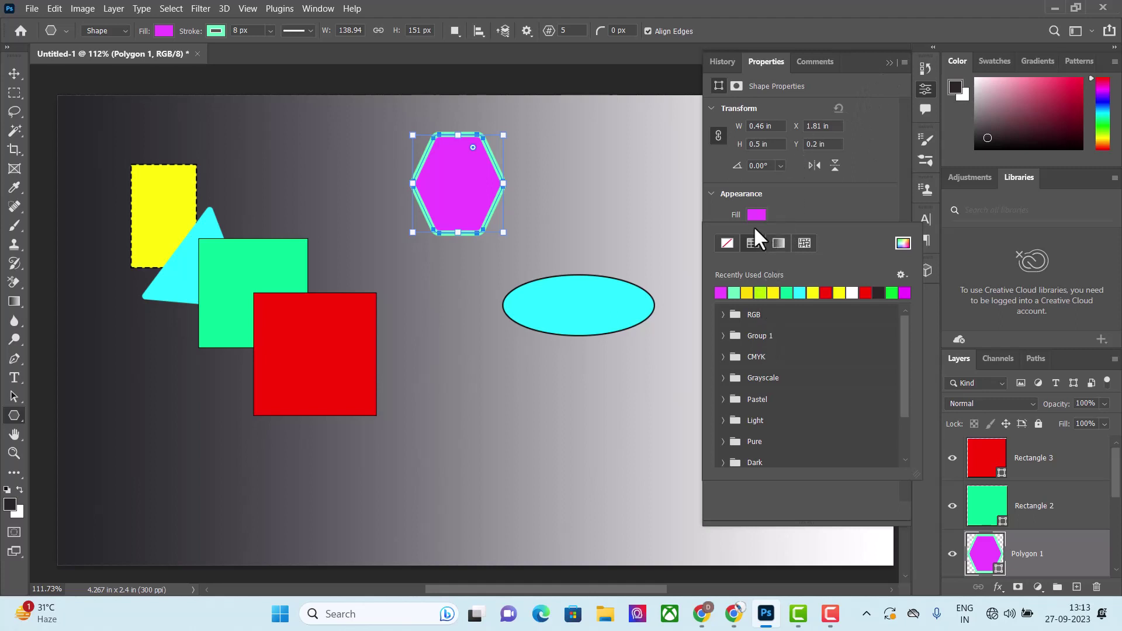
Try inside and outside stroke alignments on the hexagon.
click(773, 174)
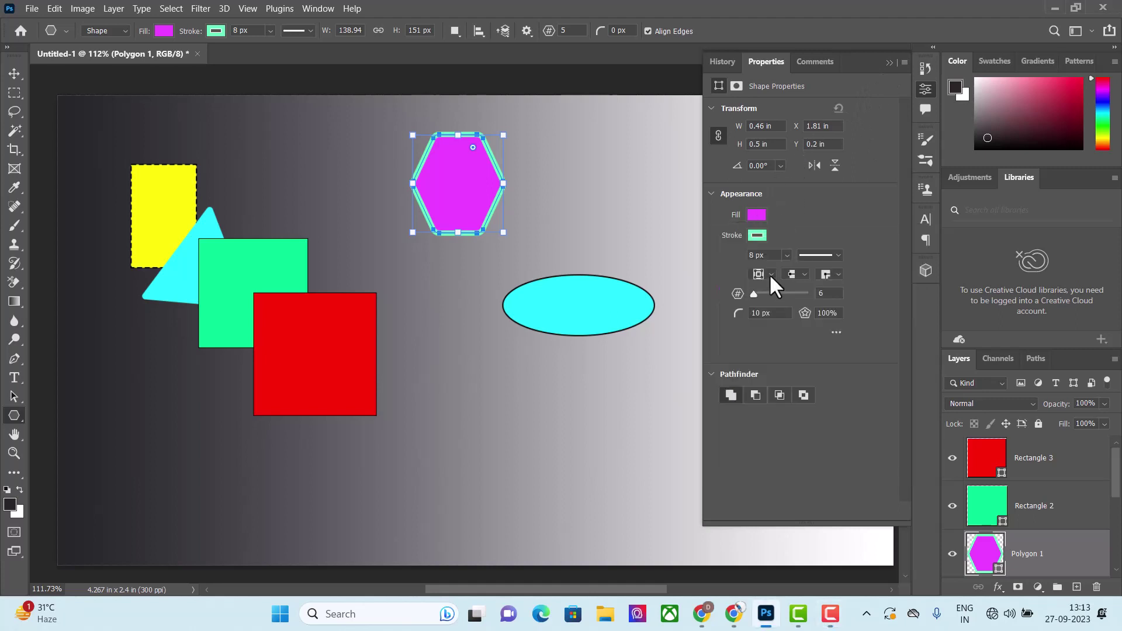
click(769, 274)
click(760, 287)
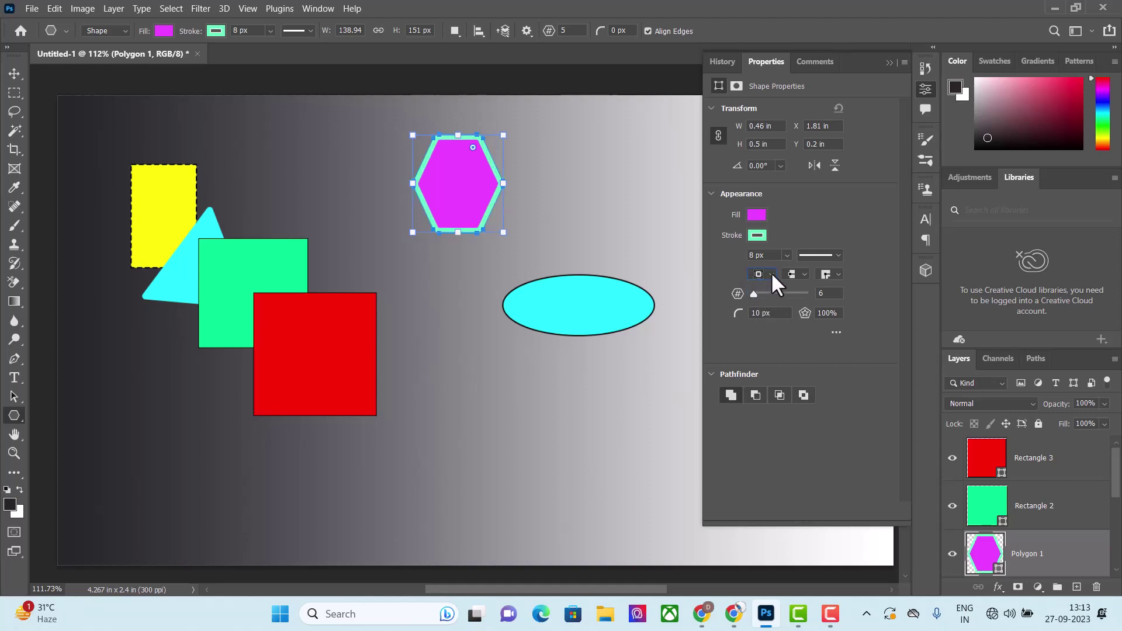
click(771, 274)
click(764, 309)
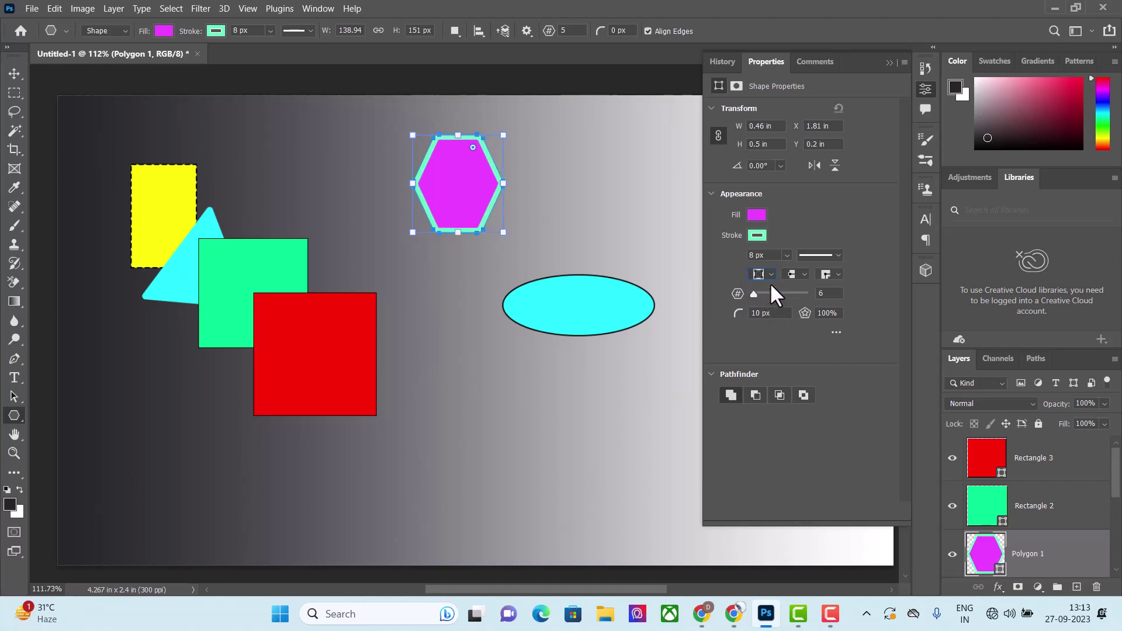
click(772, 274)
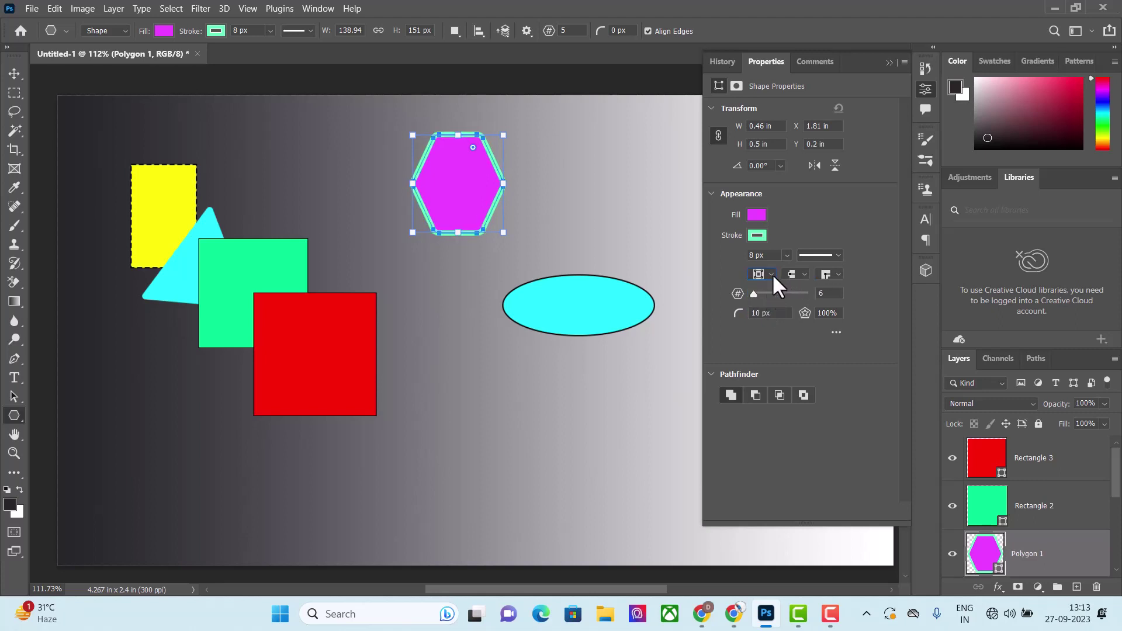
click(772, 274)
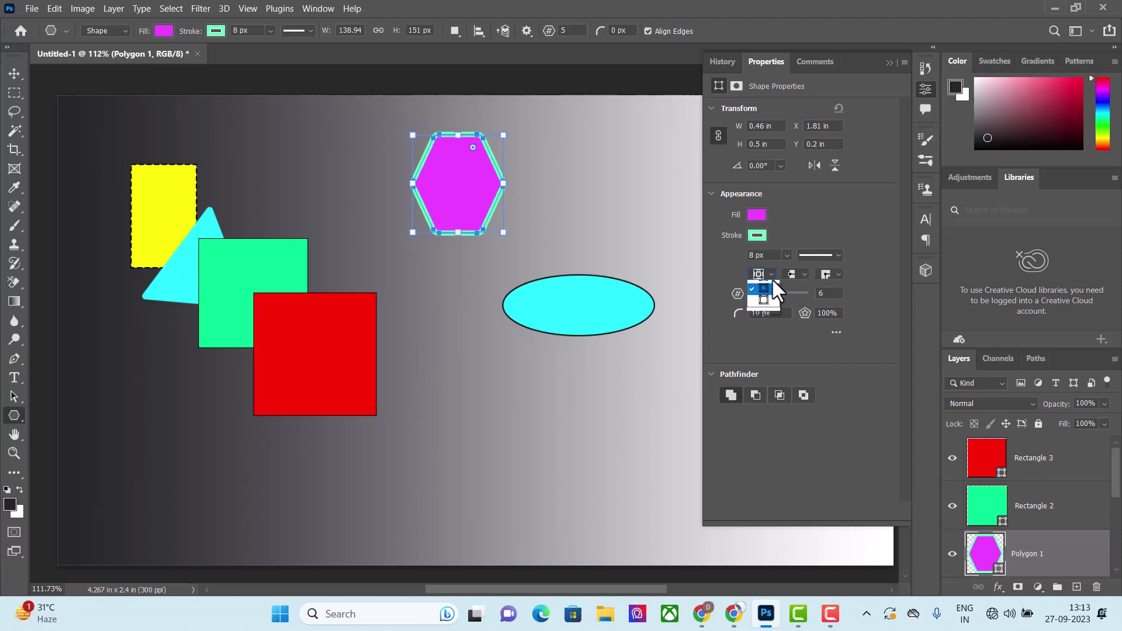
Review the stroke cap and corner options and lower the hexagon layer's opacity to 33%.
click(801, 273)
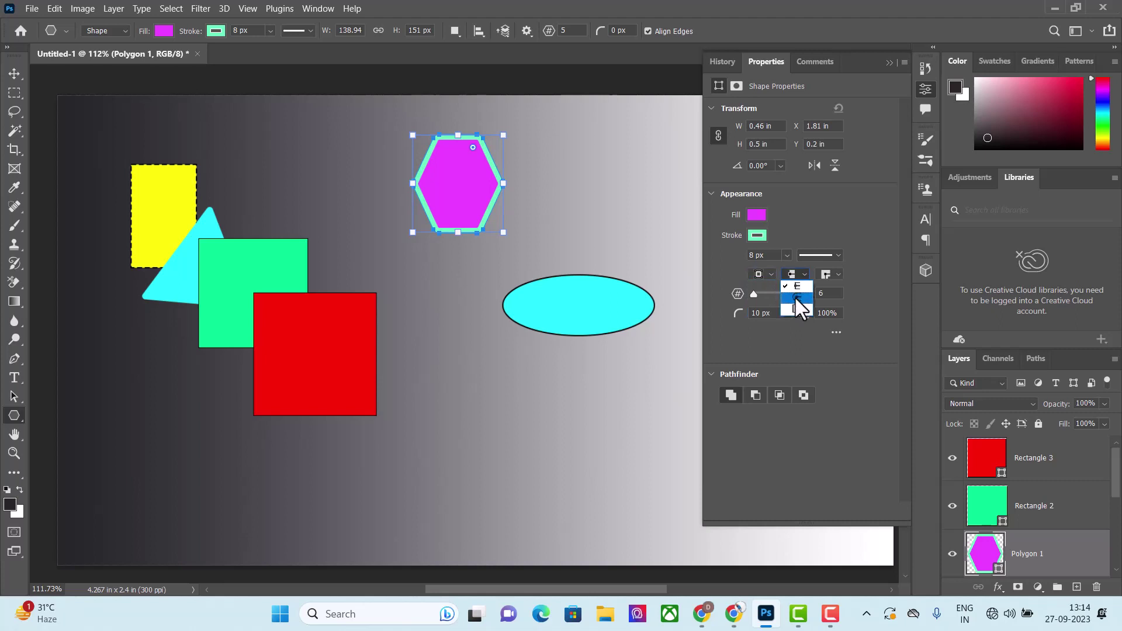
click(835, 272)
click(1104, 403)
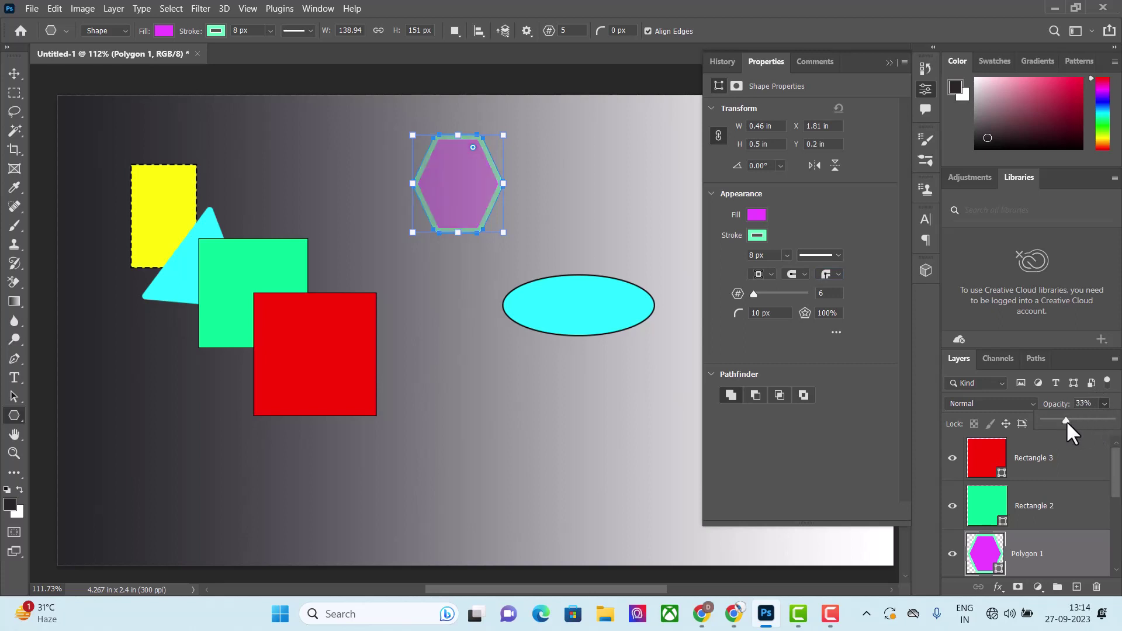
Raise the hexagon to 58% opacity and add a magenta green-outlined pentagon over the cyan ellipse.
drag(1067, 422, 1075, 422)
click(387, 353)
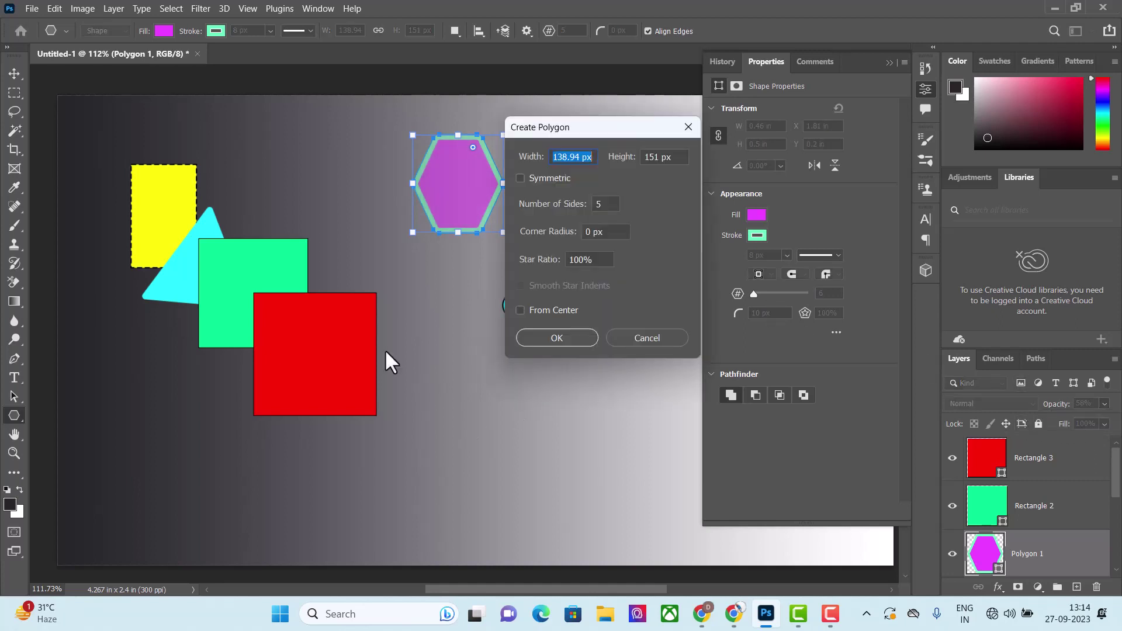
click(688, 127)
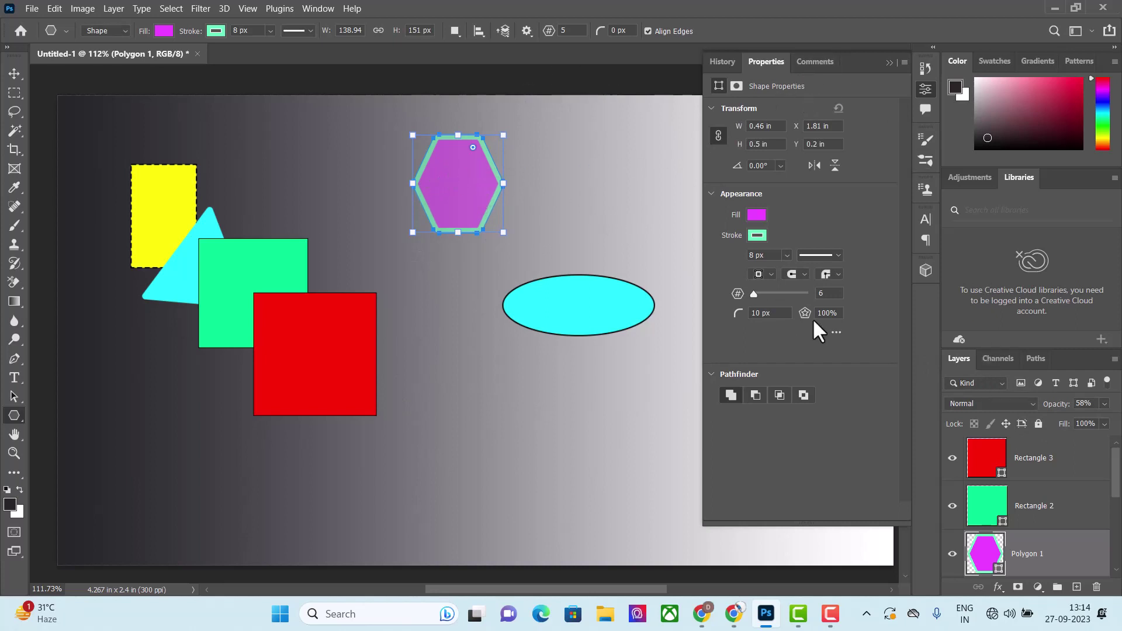
click(561, 186)
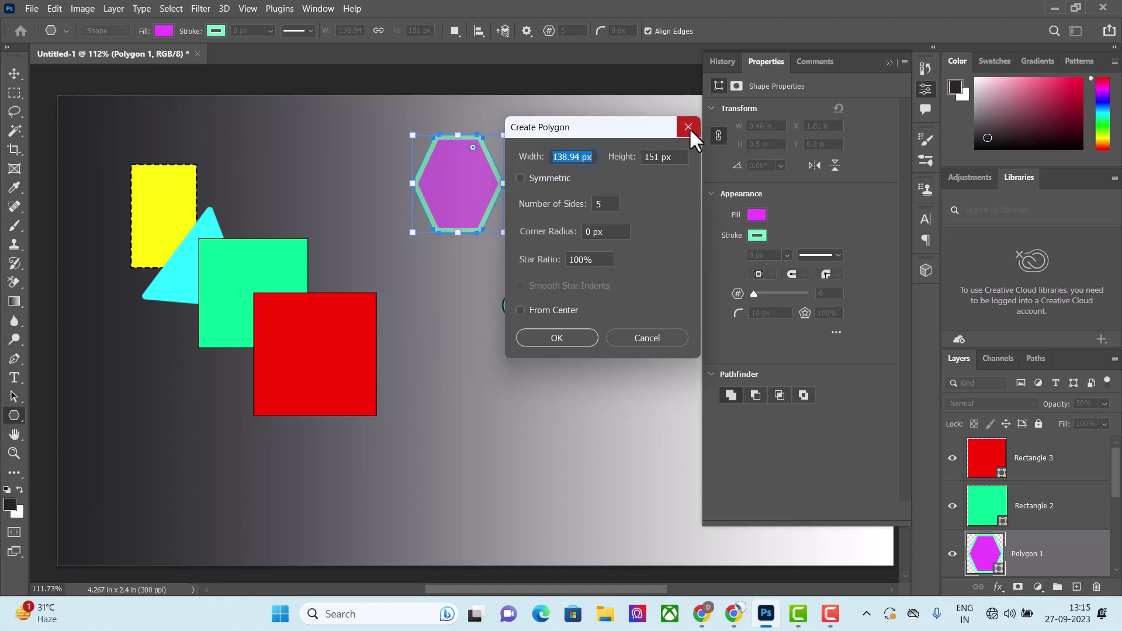
click(570, 335)
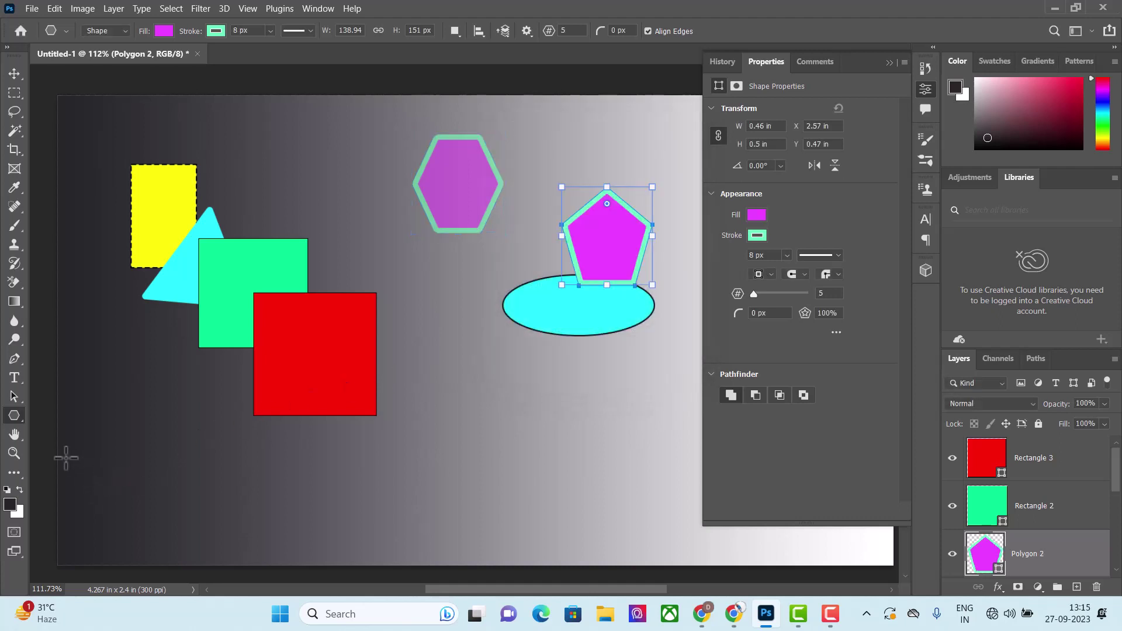
Draw two lines with the Line Tool and rotate the second to -90° to form a cross.
right_click(14, 415)
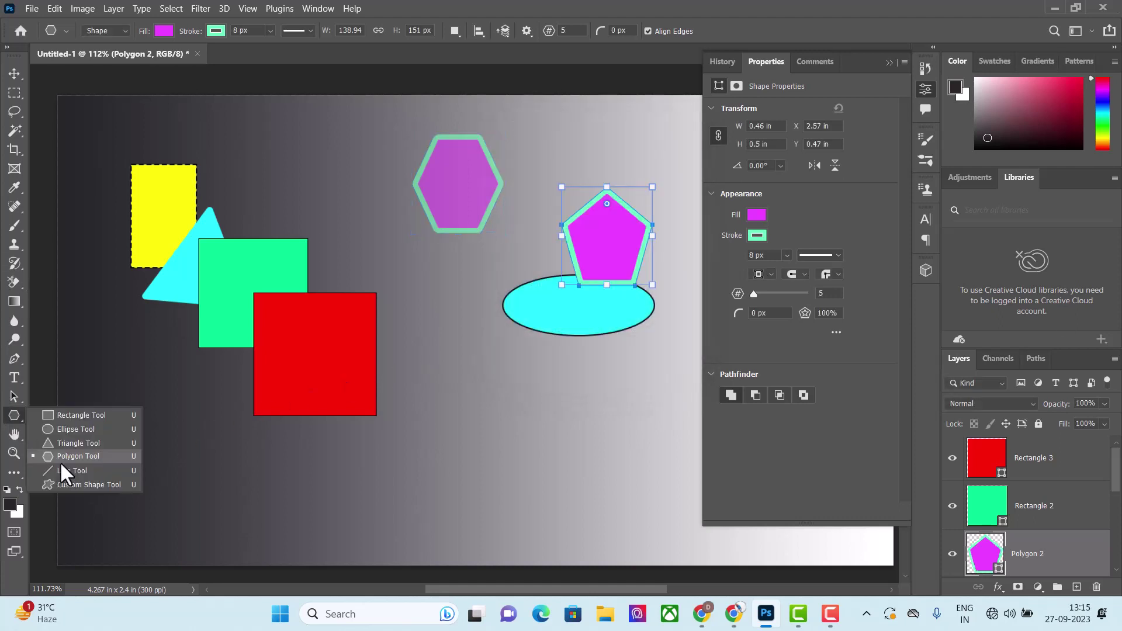
click(66, 469)
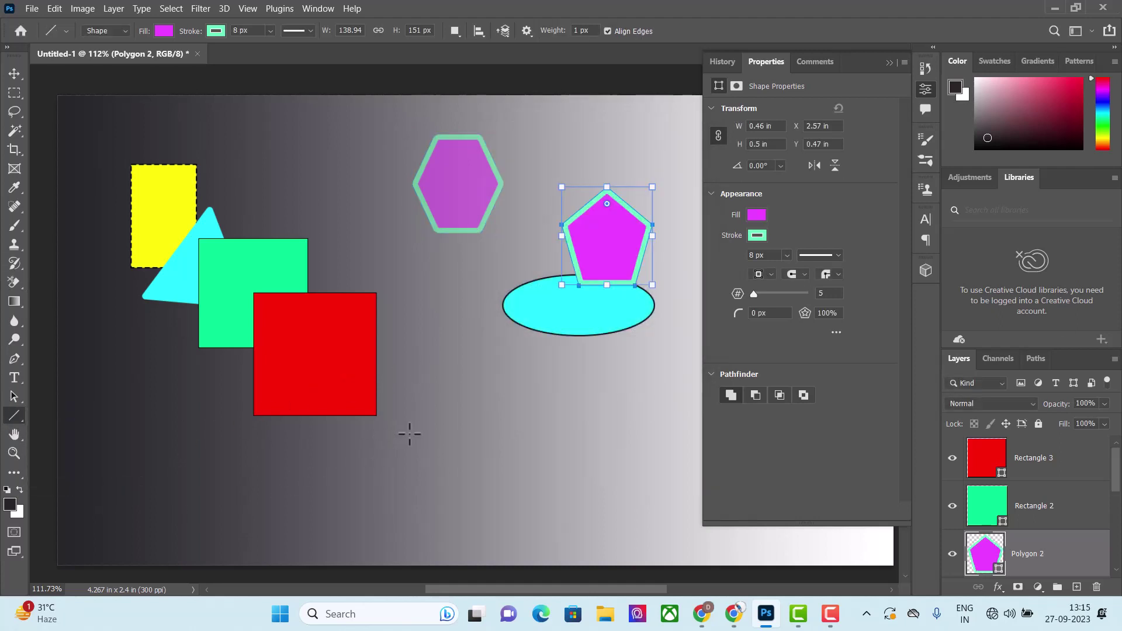
drag(407, 434, 569, 432)
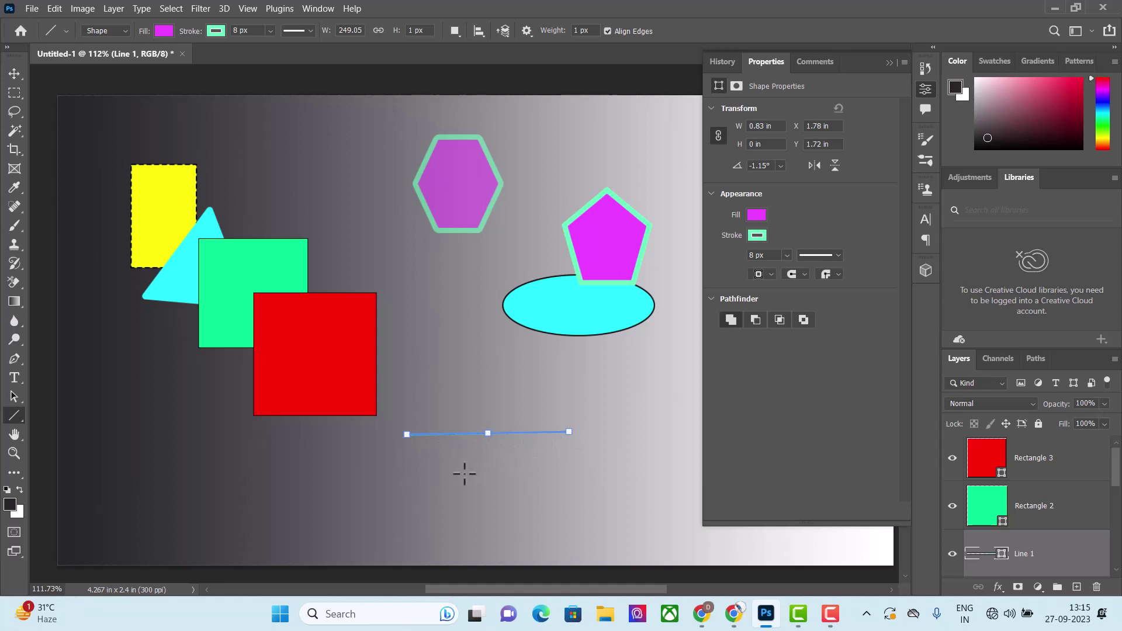
key(shift)
drag(455, 468, 589, 465)
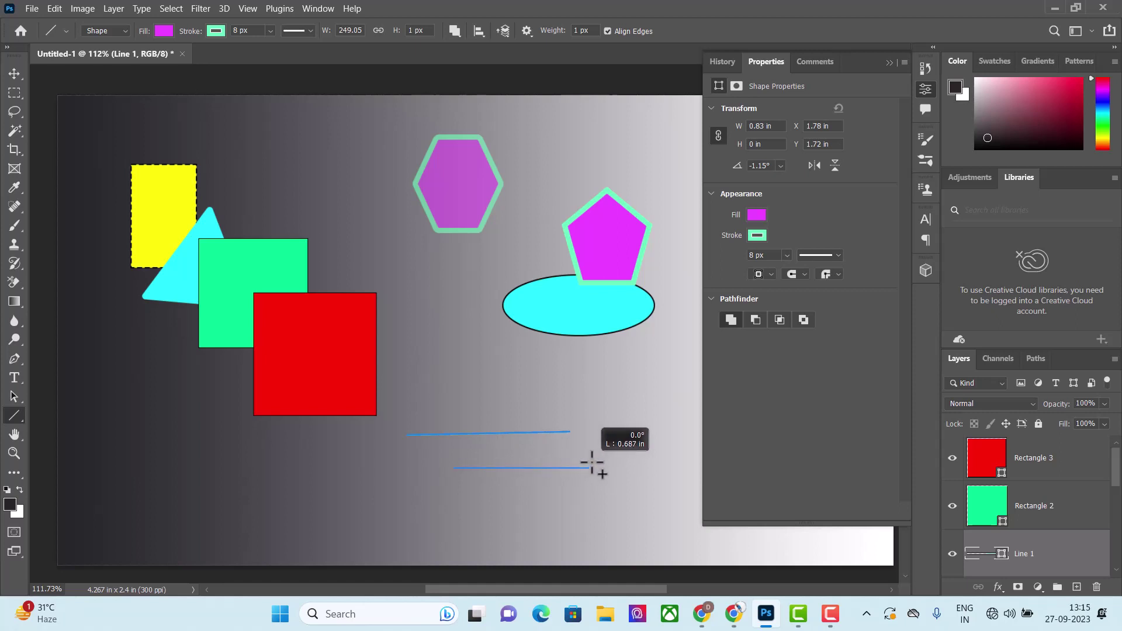
mouse_move(589, 465)
mouse_down()
mouse_move(614, 451)
mouse_move(603, 427)
mouse_up()
drag(600, 421, 598, 415)
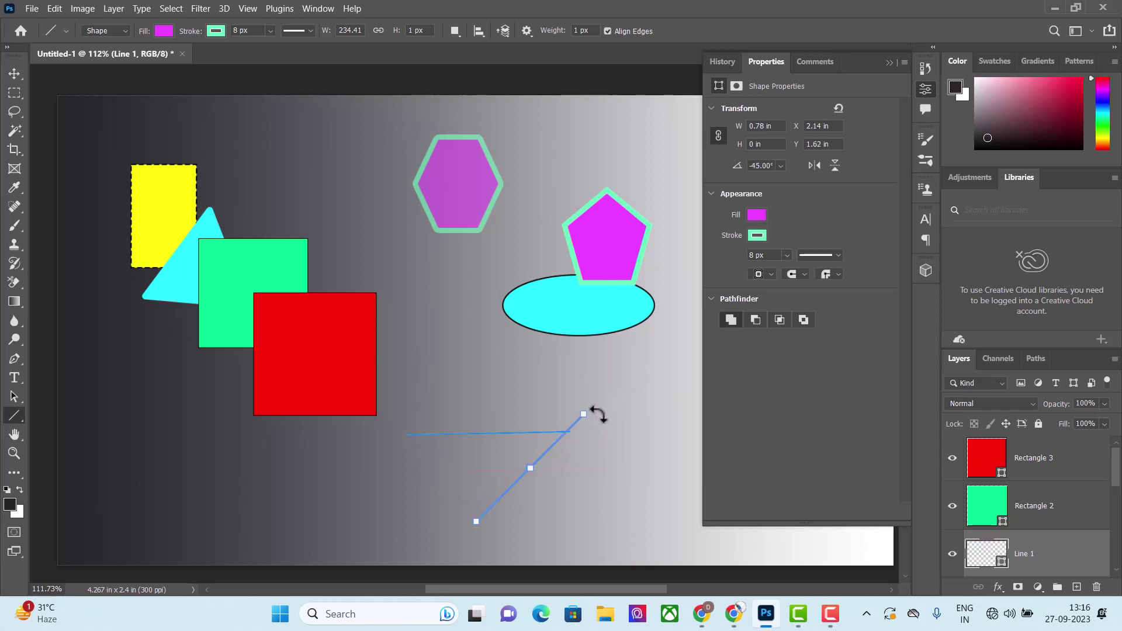
drag(596, 414, 532, 376)
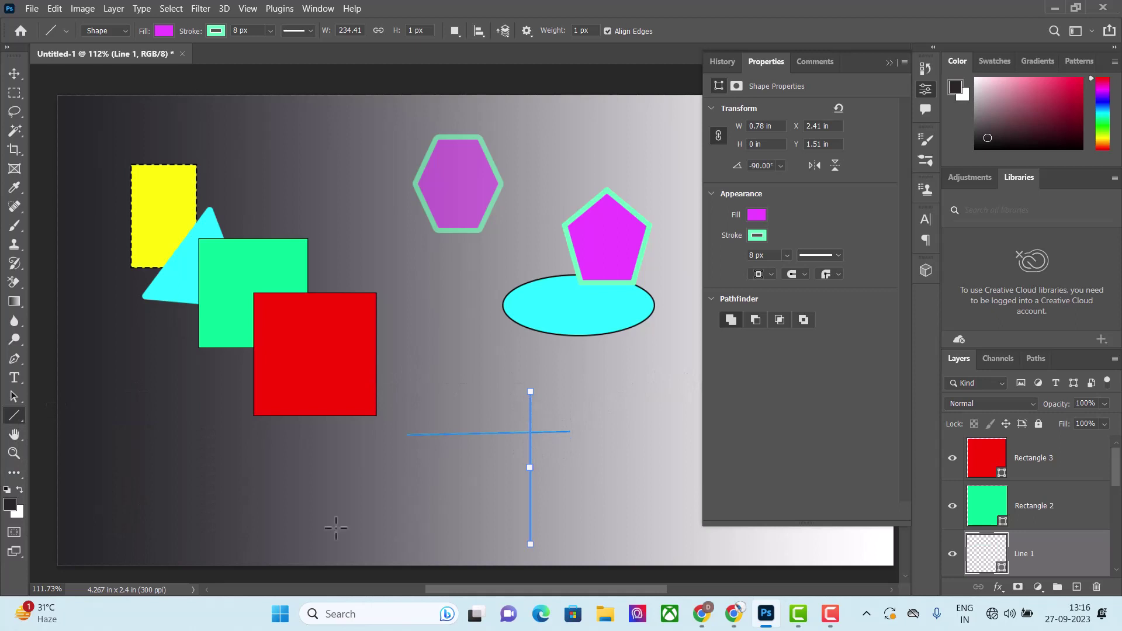
Try mint, dark grey and white fill swatches on the cross.
click(162, 30)
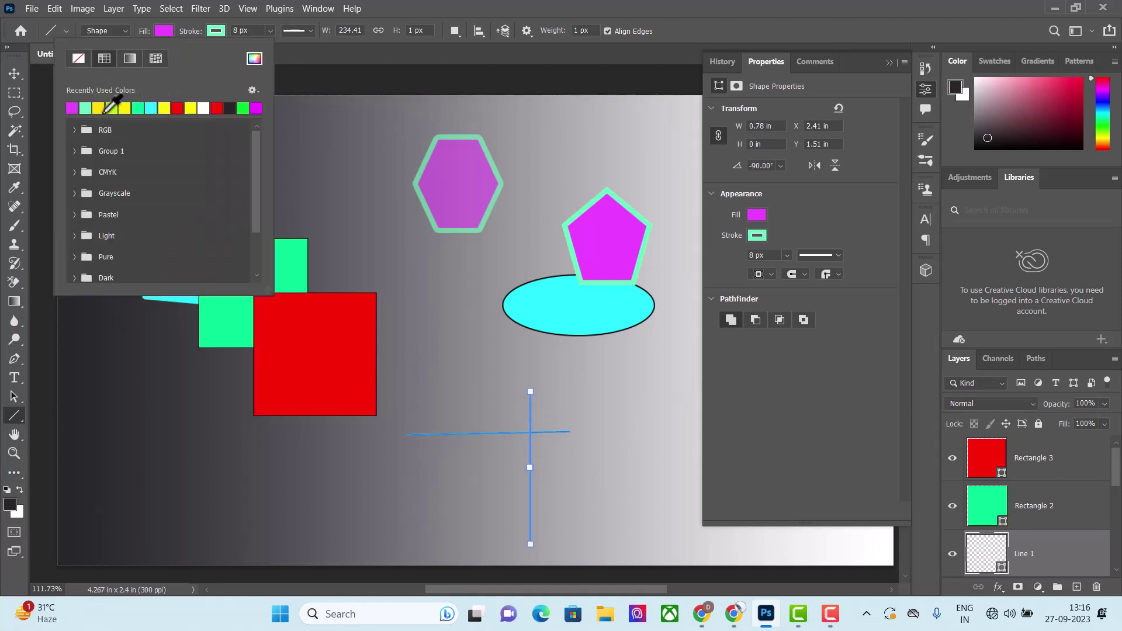
click(84, 108)
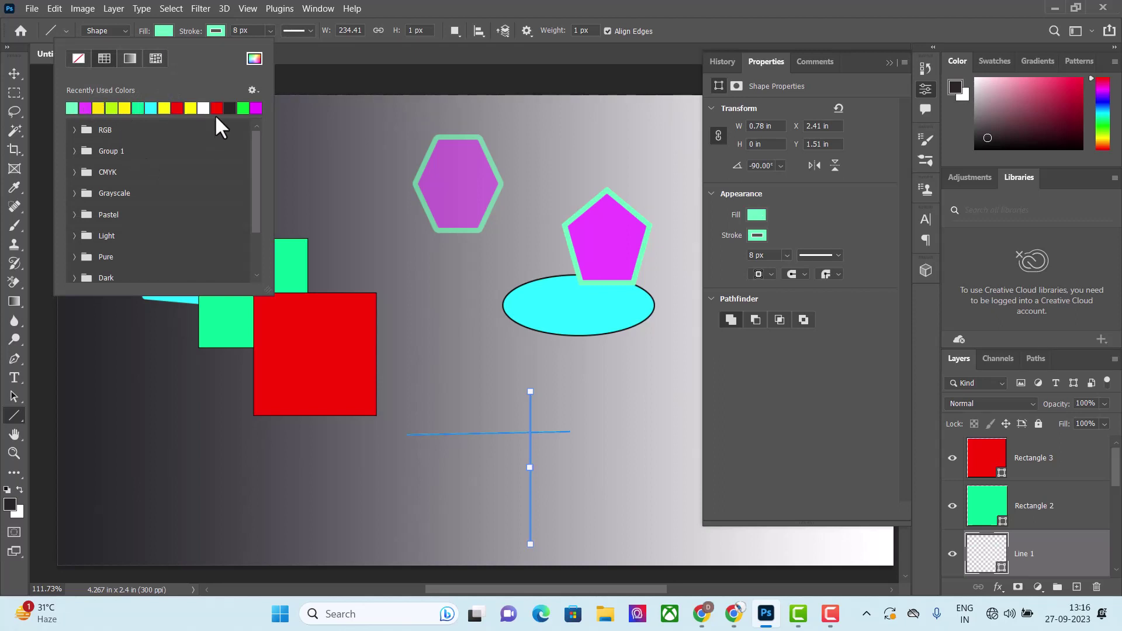
click(230, 108)
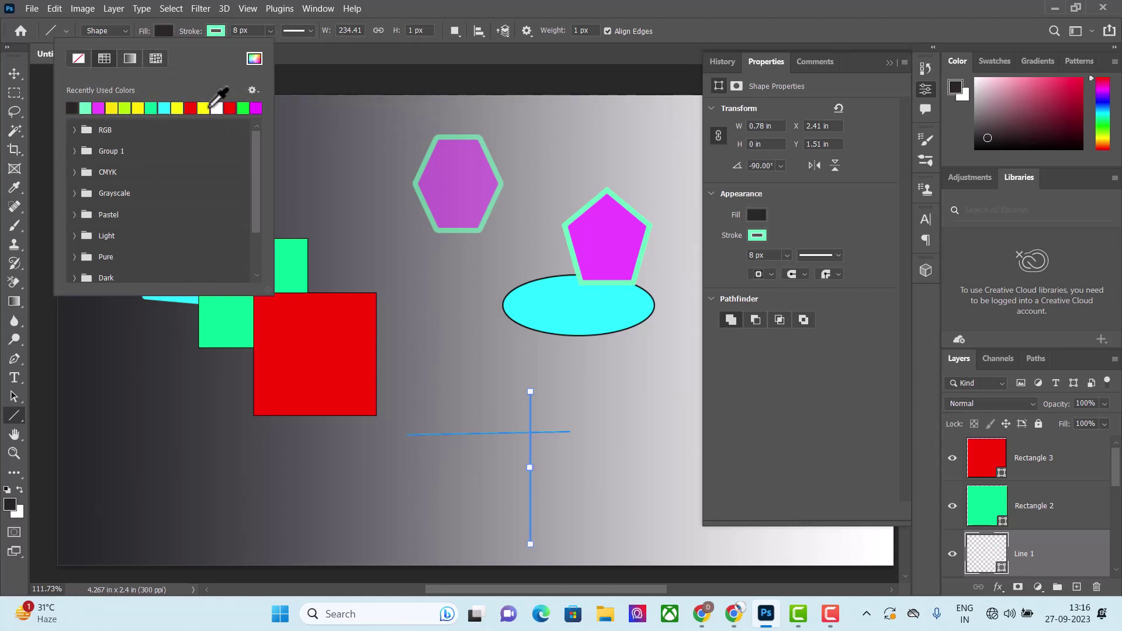
click(217, 107)
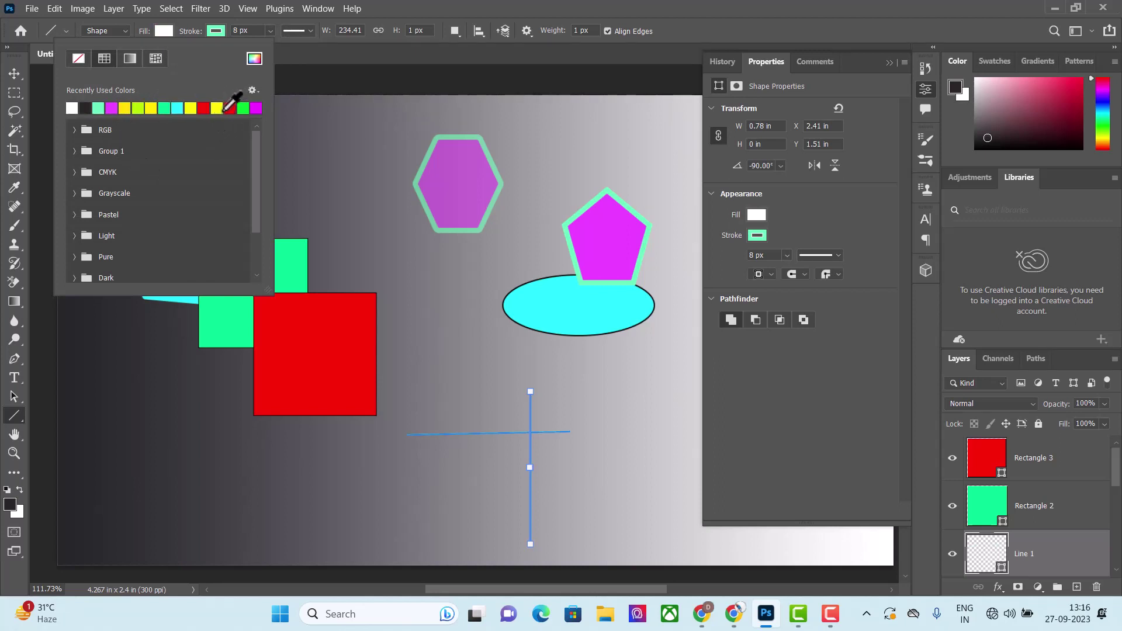
click(322, 150)
Try dashed and dotted stroke presets on the cross, ending on a solid stroke.
click(298, 30)
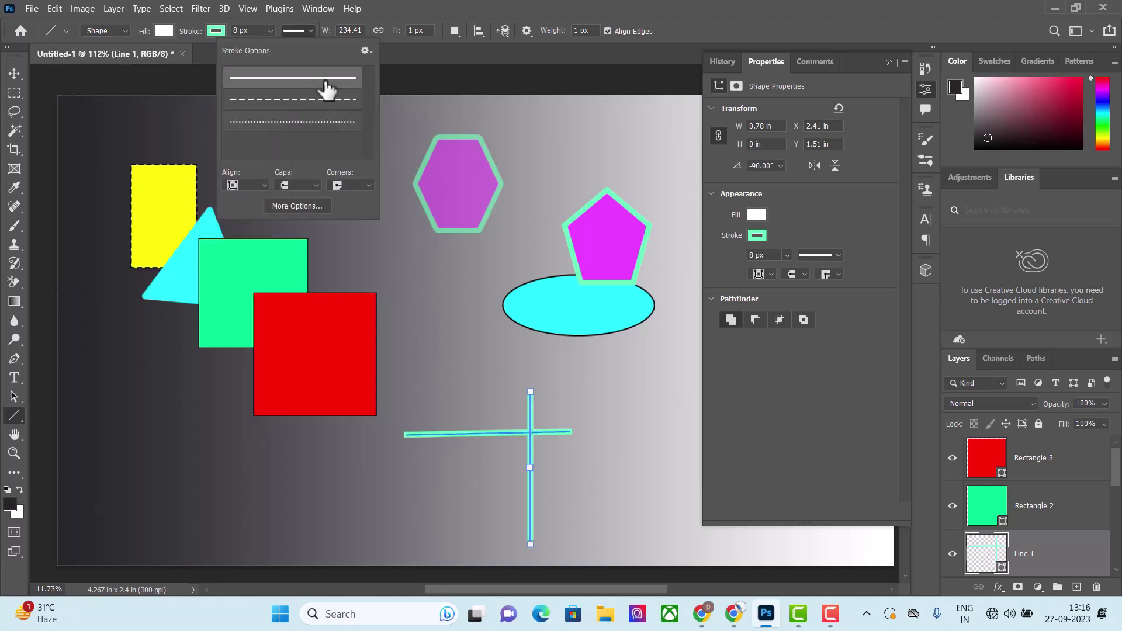
click(327, 101)
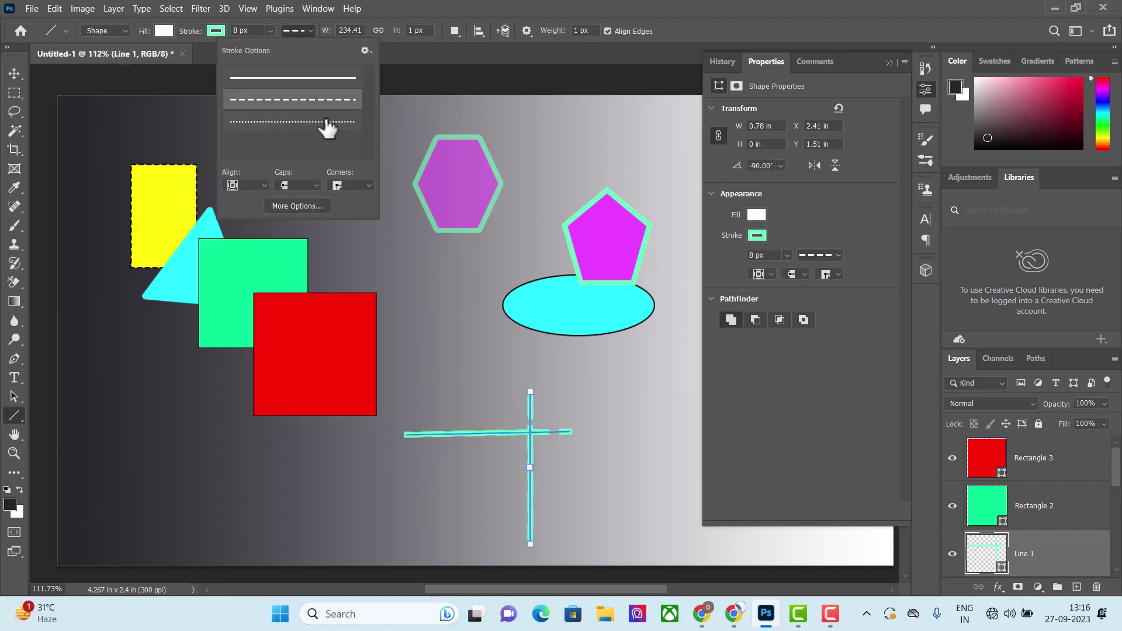
click(328, 123)
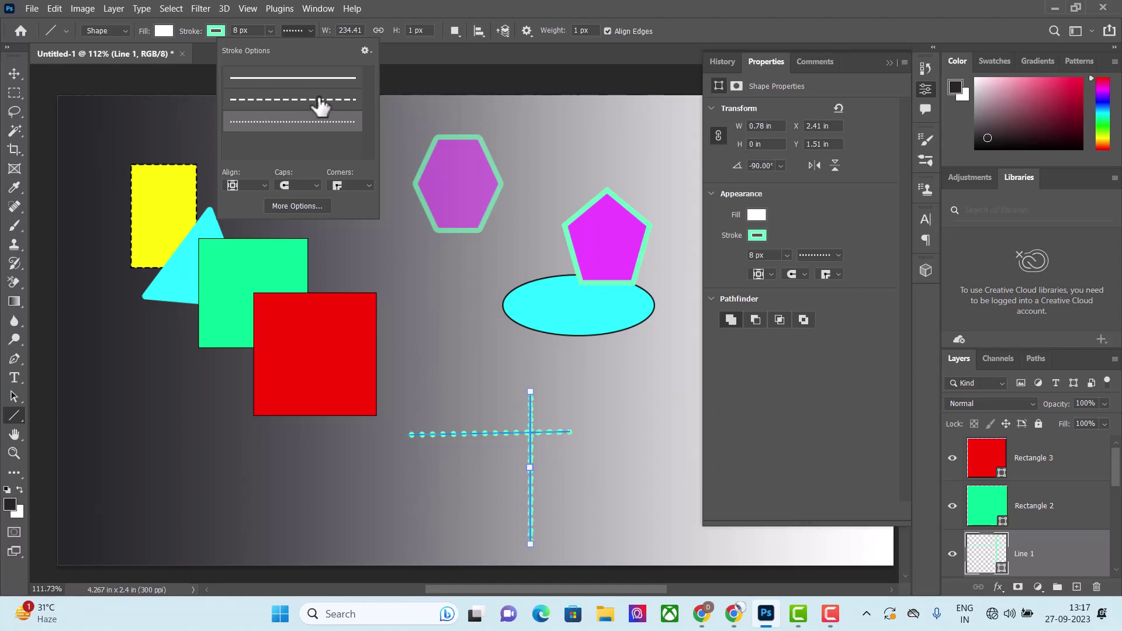
click(318, 101)
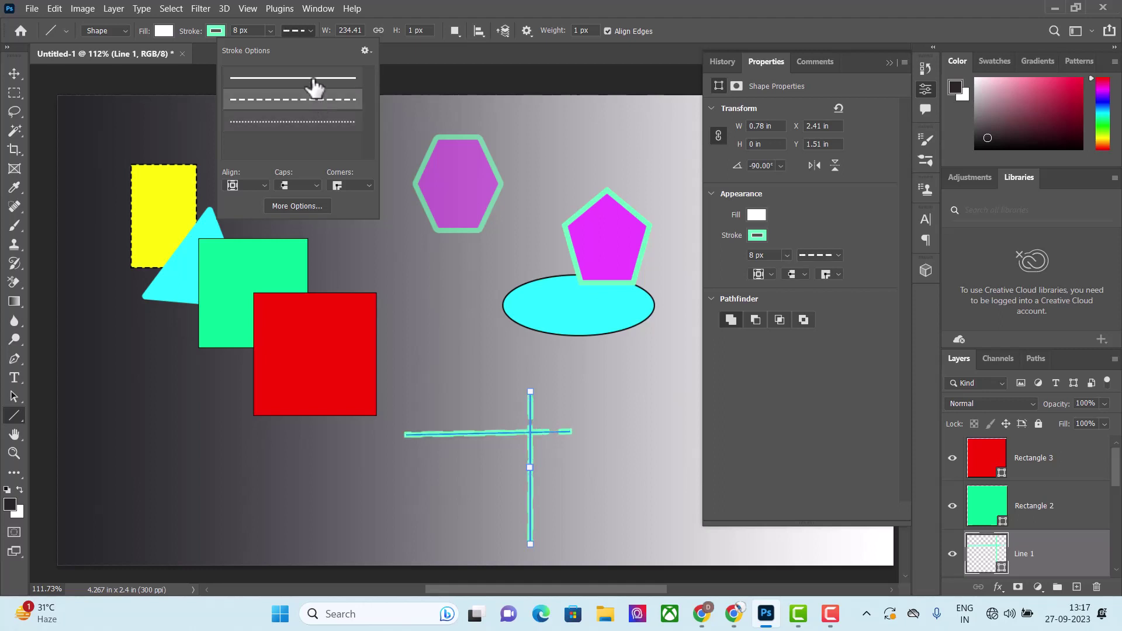
click(315, 88)
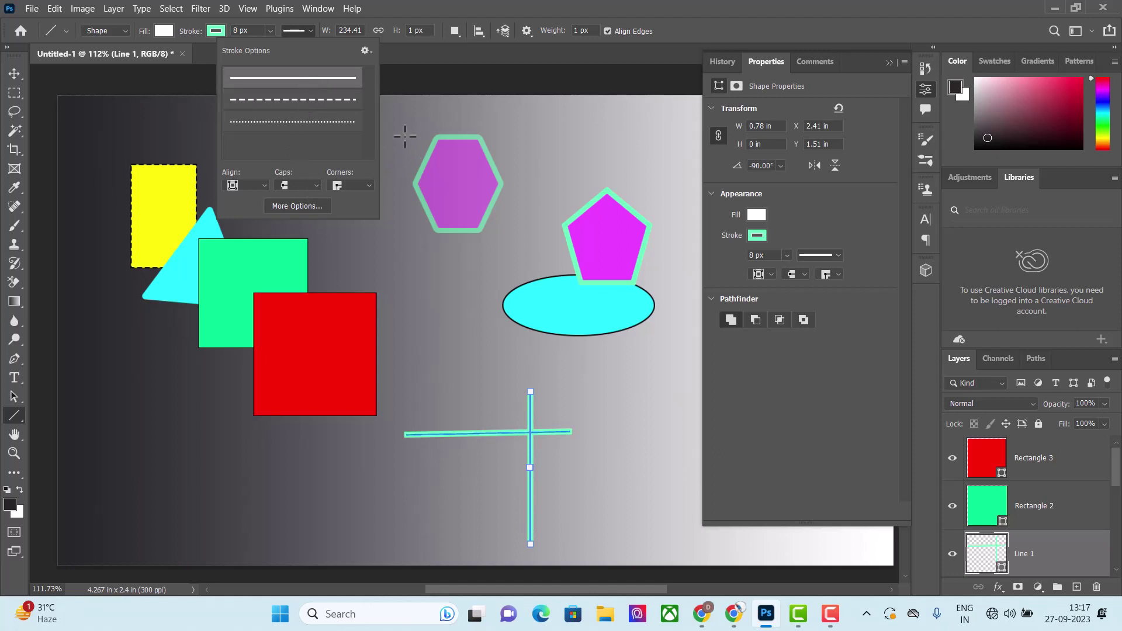
Set the cross's fill to red after trying yellow.
click(166, 30)
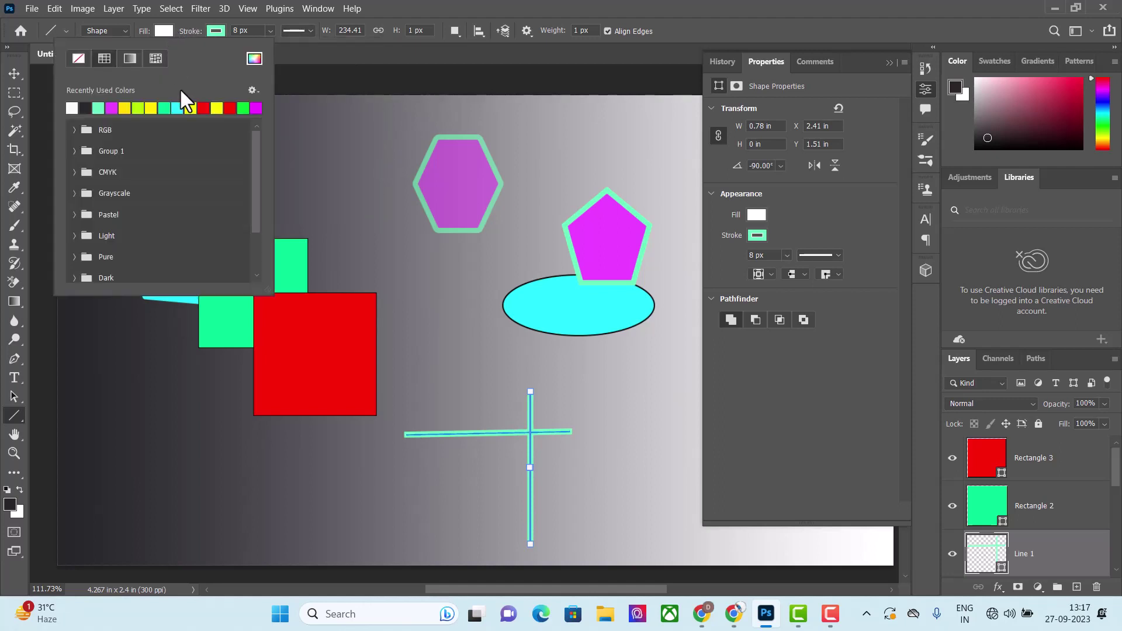
click(205, 108)
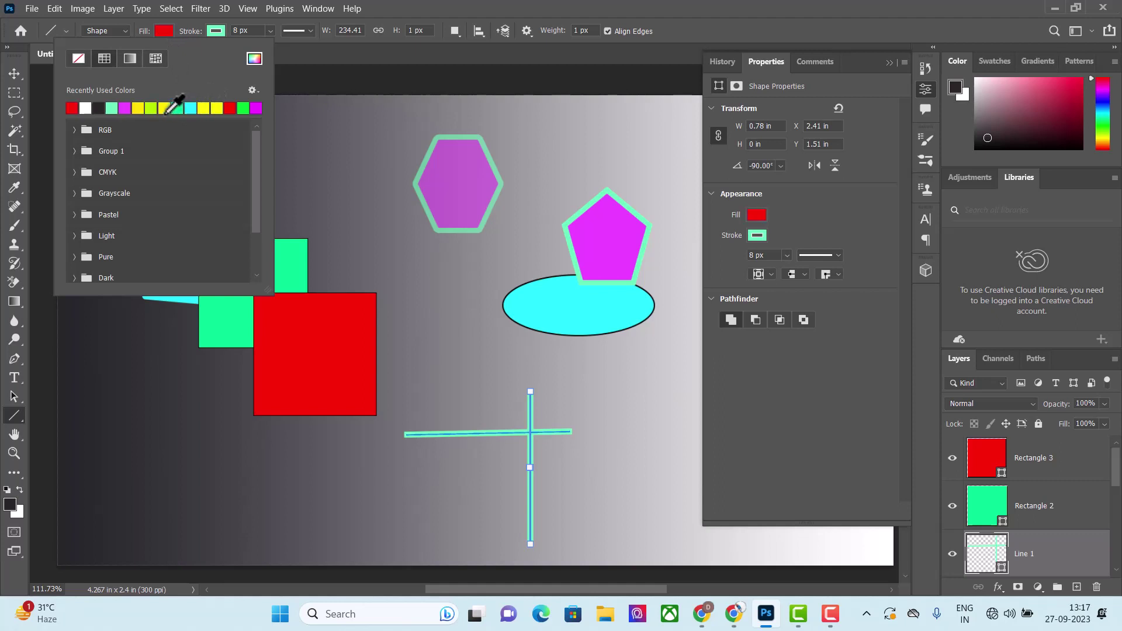
click(165, 109)
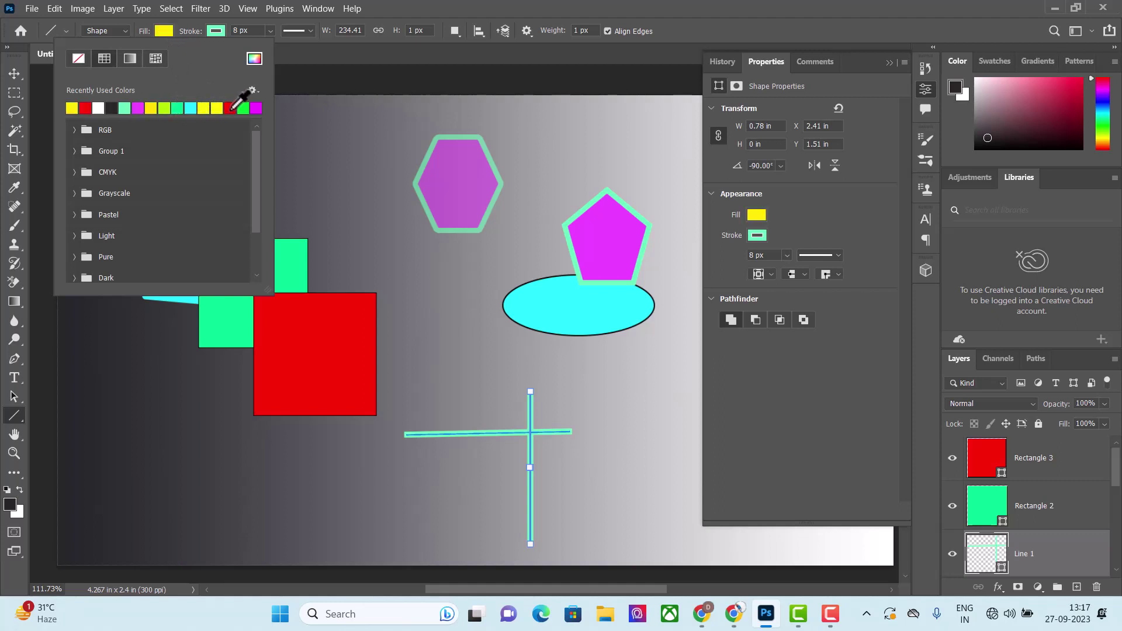
click(230, 108)
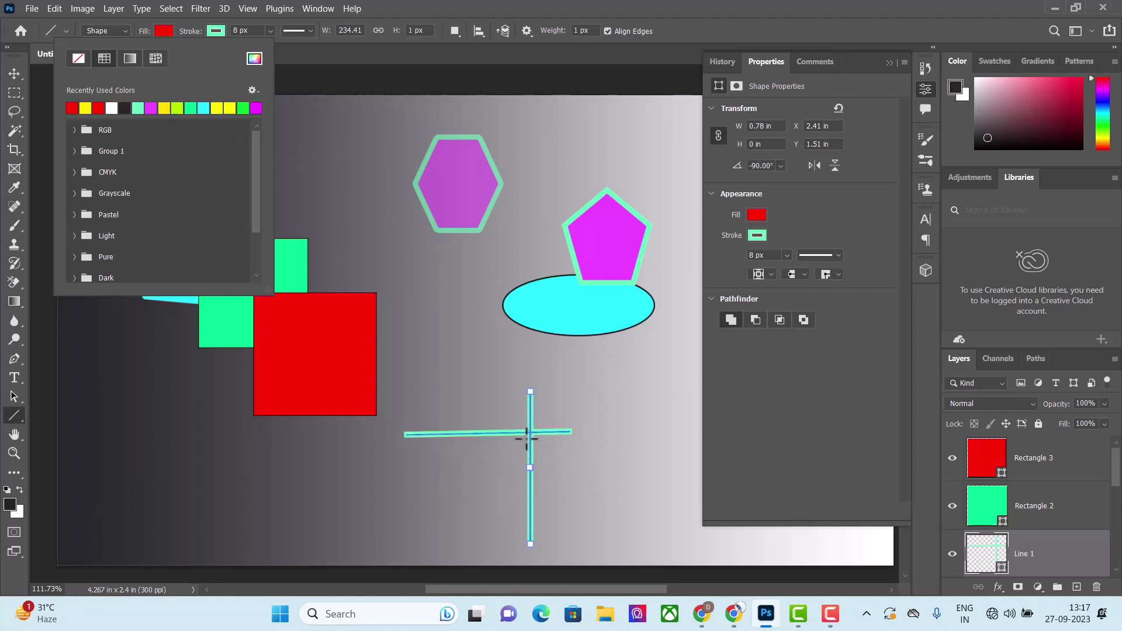
Set the cross's fill to magenta and align its stroke outside the path.
click(151, 109)
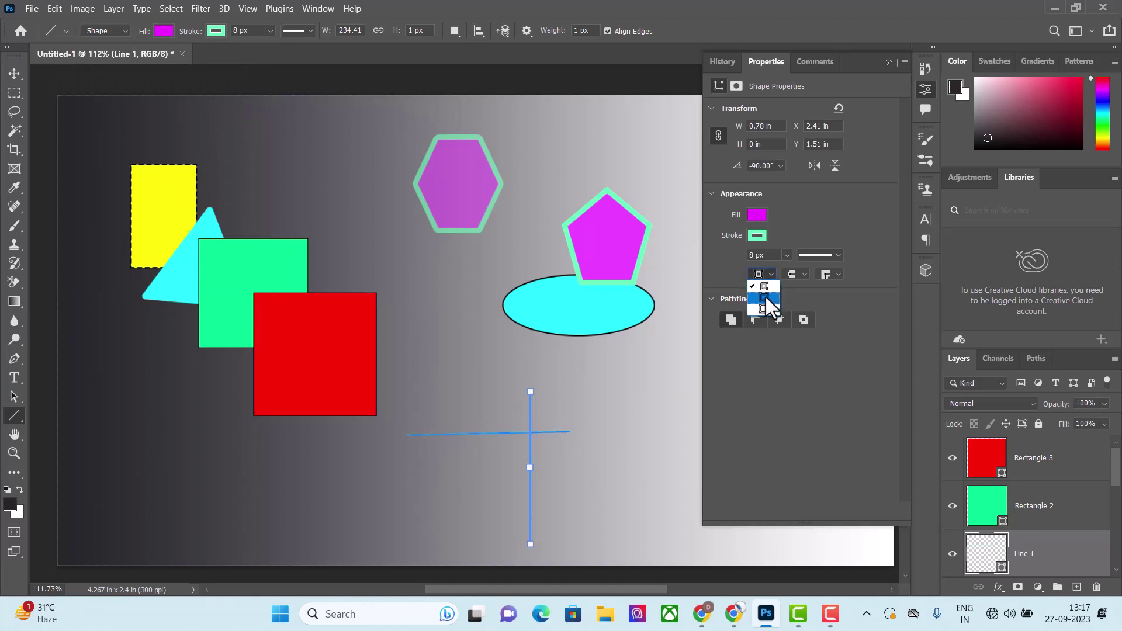
click(765, 297)
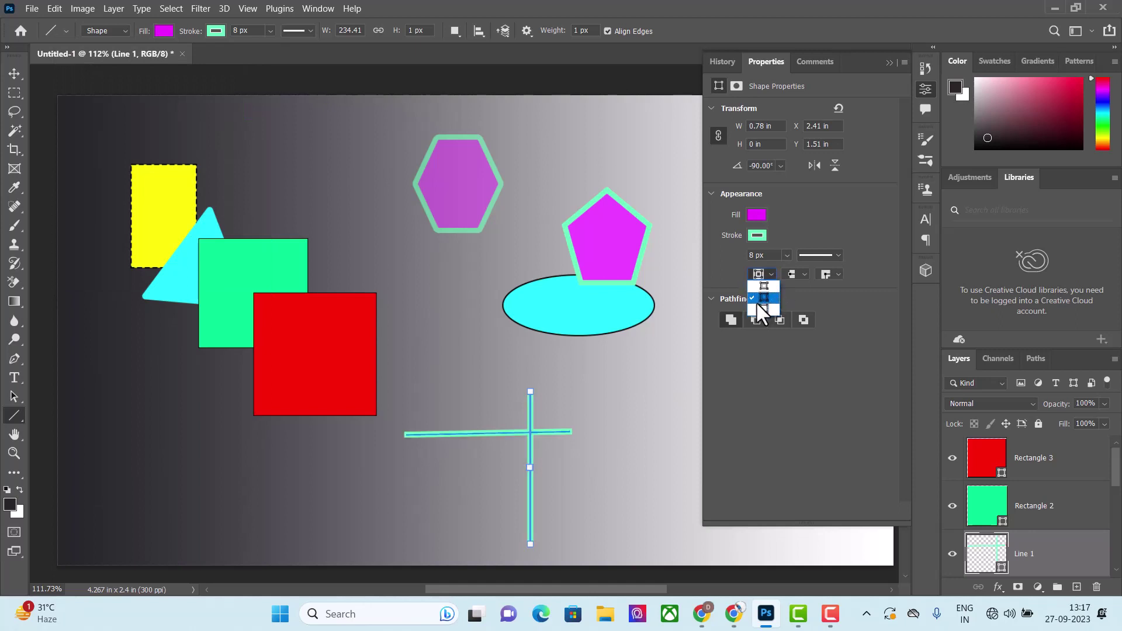
click(768, 272)
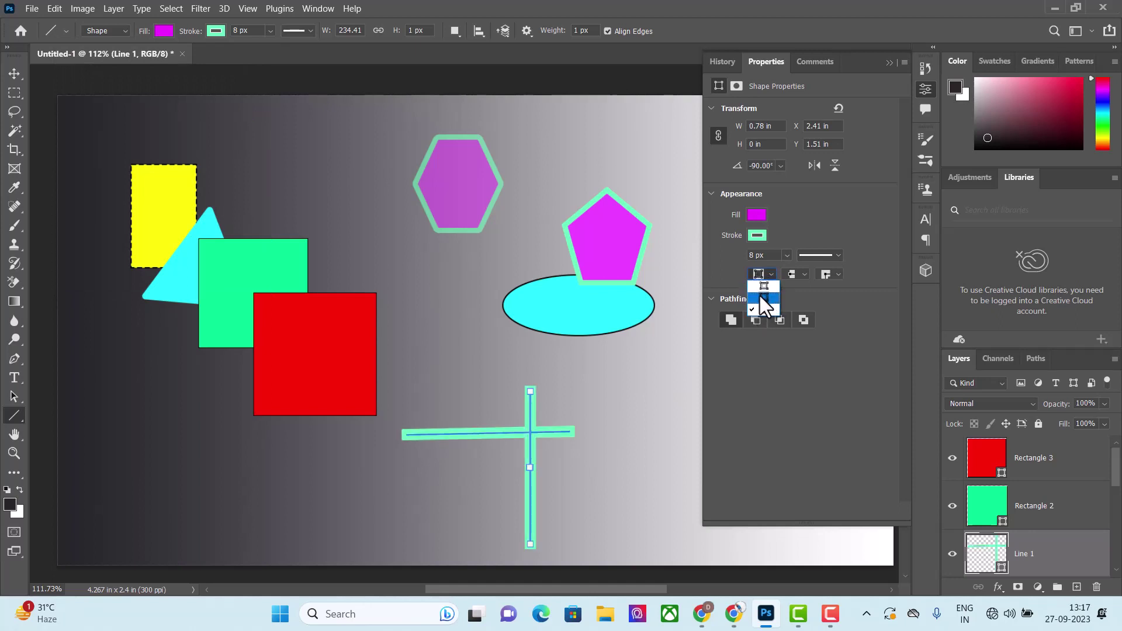
click(805, 273)
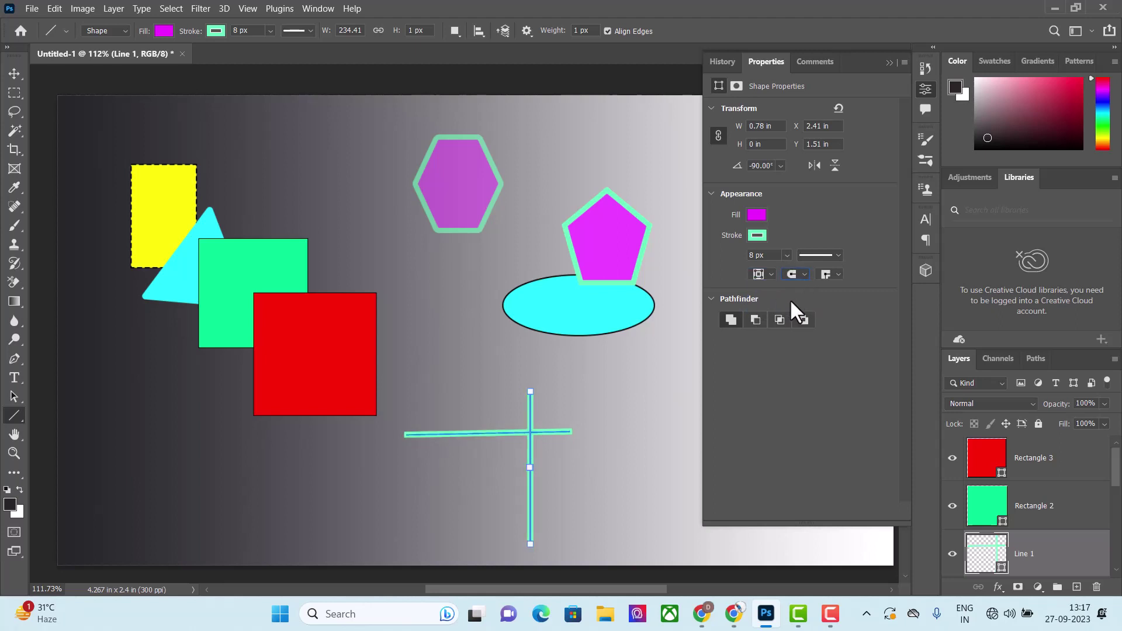
click(830, 275)
Thicken the cross's stroke to 20 px.
click(838, 257)
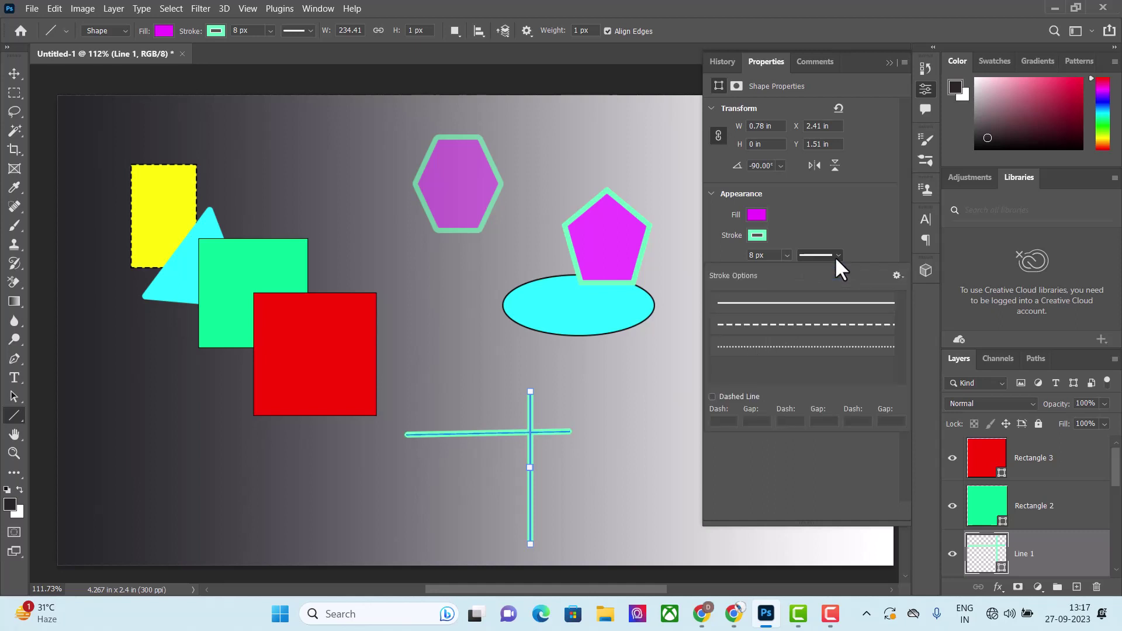
click(837, 255)
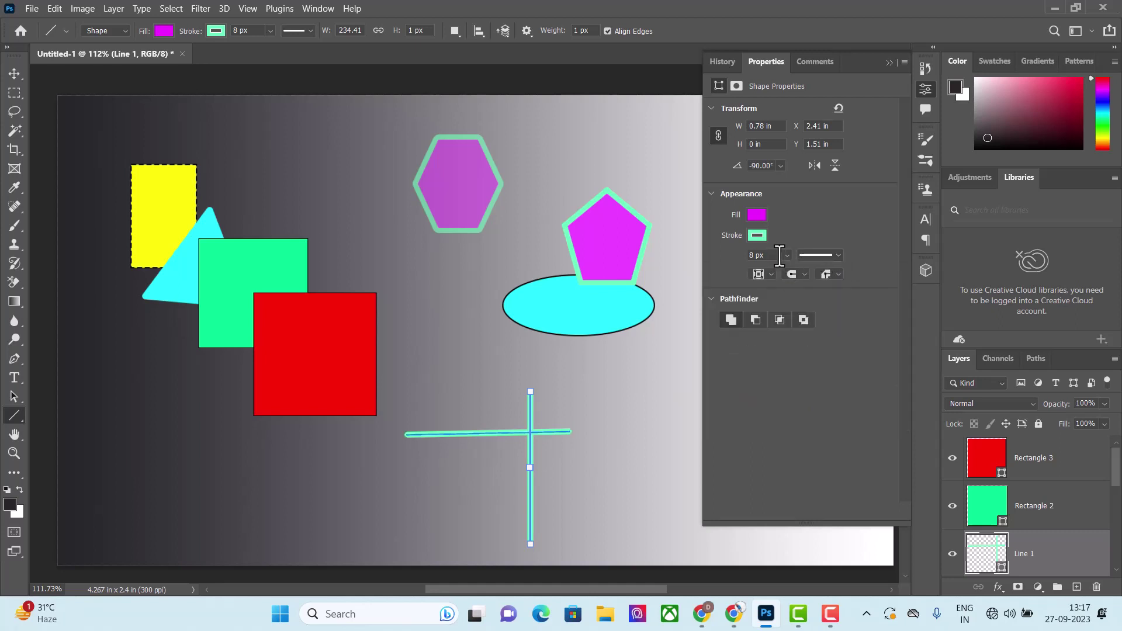
text(20)
key(Return)
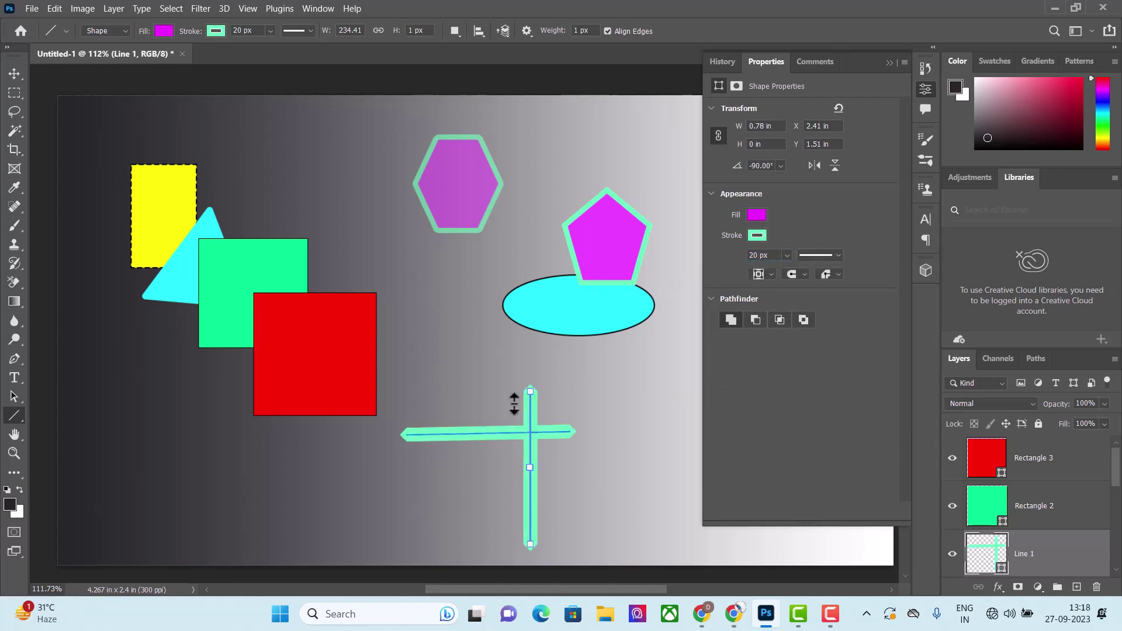
Give the stroke square mitred corners and butt caps after trying rounded corners.
click(829, 274)
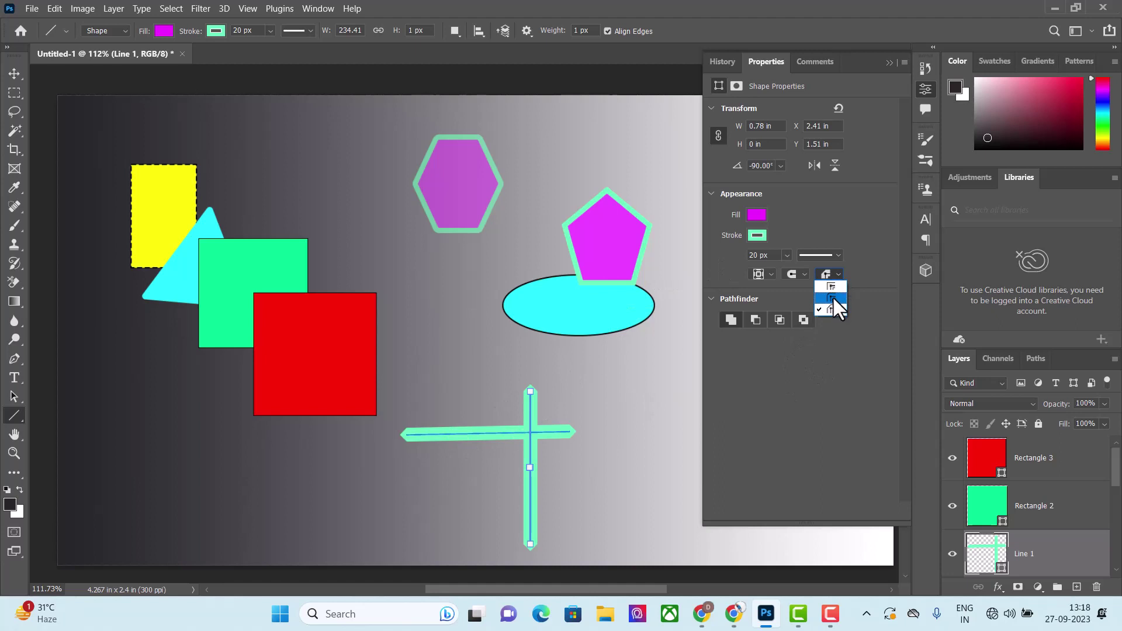
click(832, 296)
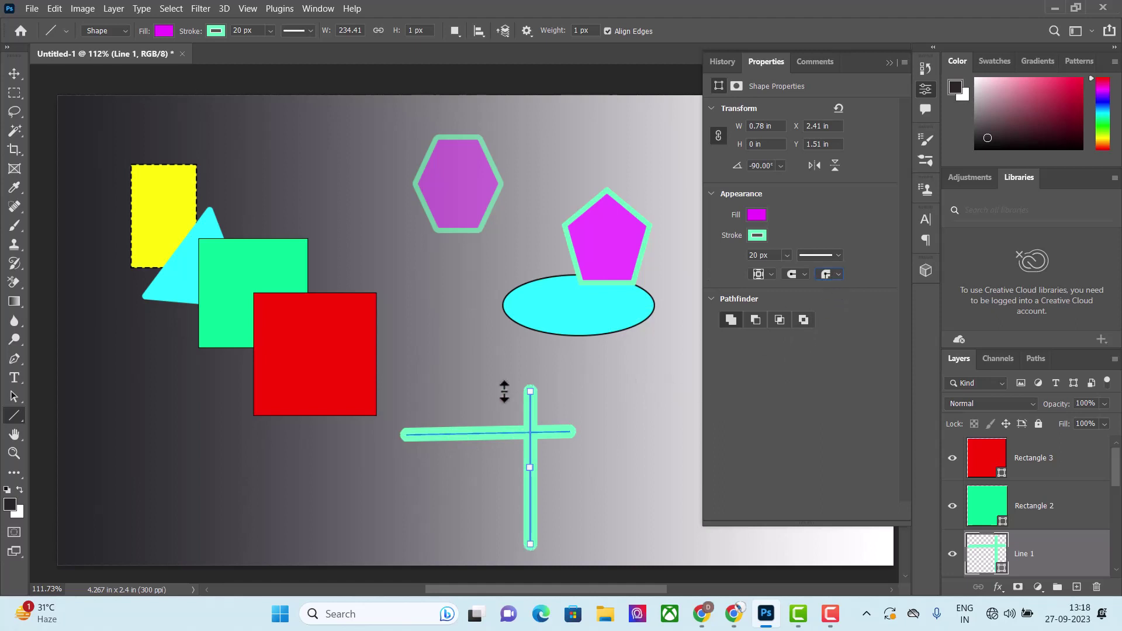
click(837, 275)
click(825, 284)
click(799, 286)
click(768, 274)
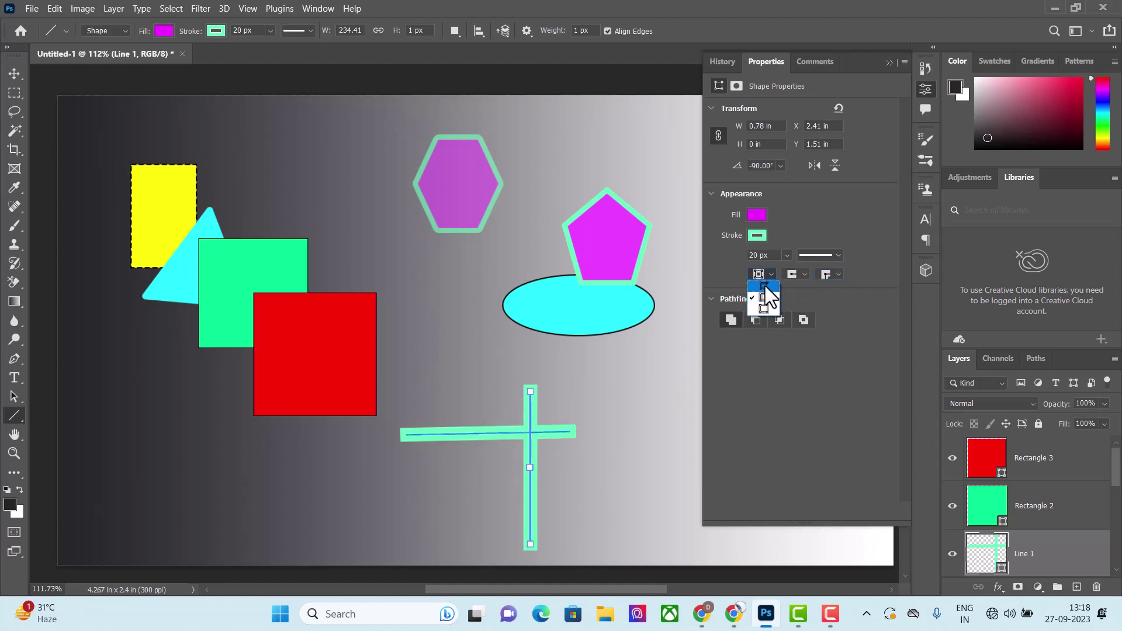
click(765, 285)
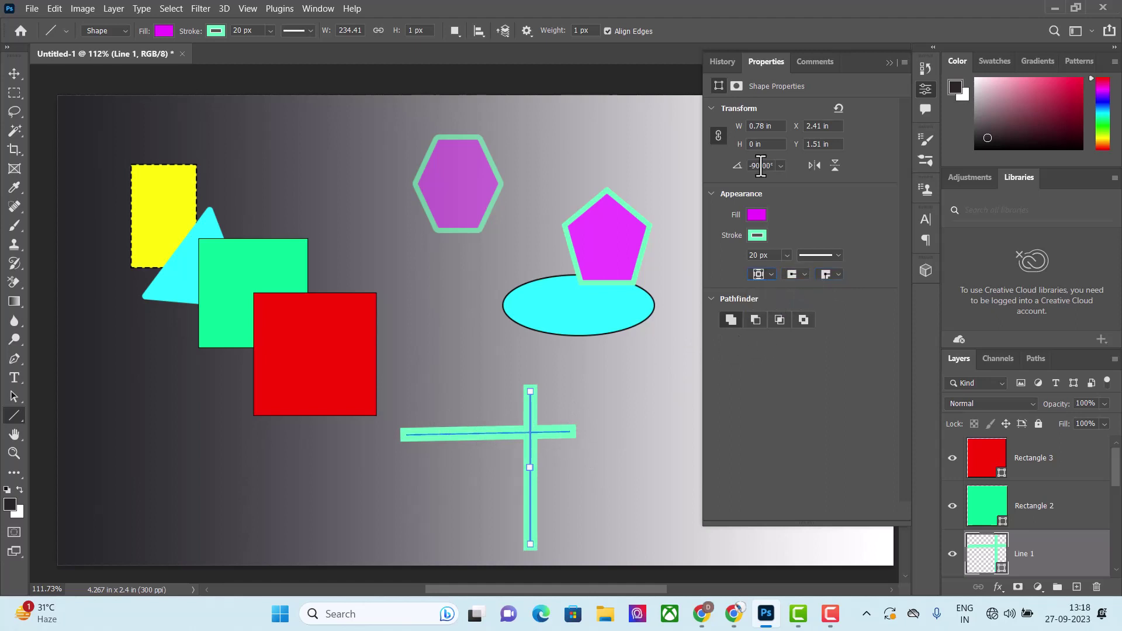
Rotate the second green line to -30° and flip it vertically so it slopes down-right.
click(833, 165)
click(833, 168)
drag(782, 166, 772, 192)
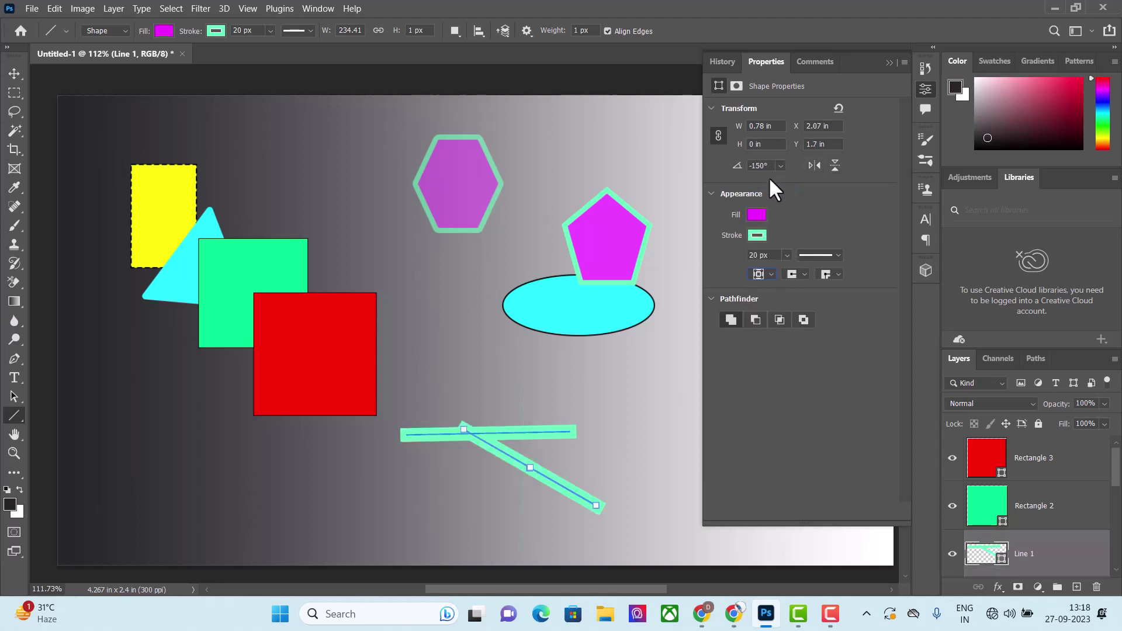
click(781, 165)
click(781, 165)
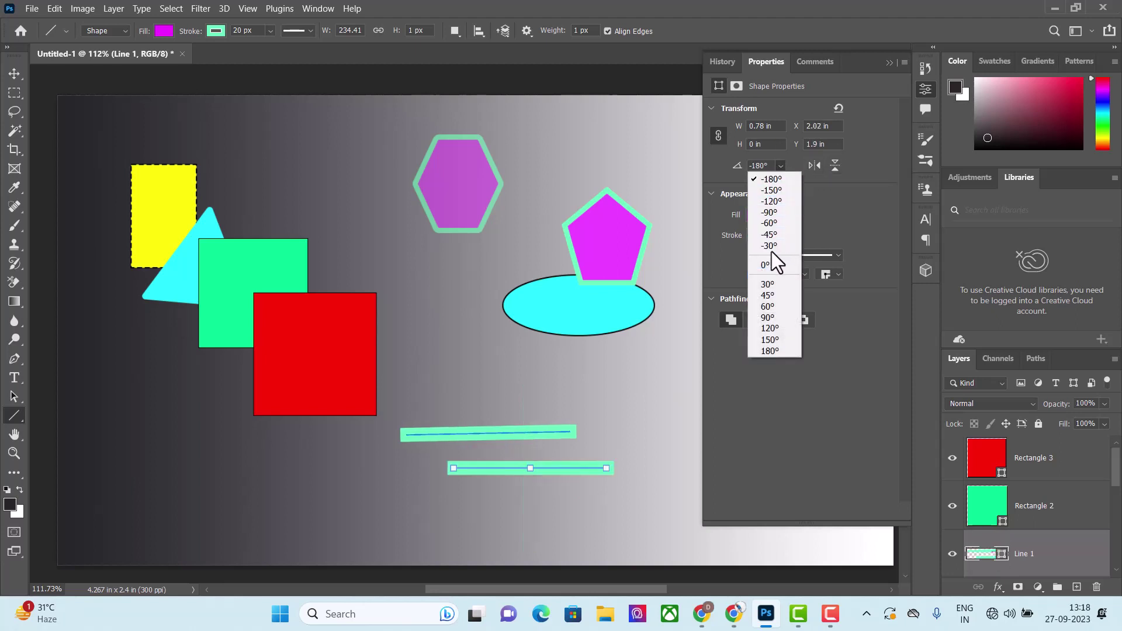
click(770, 247)
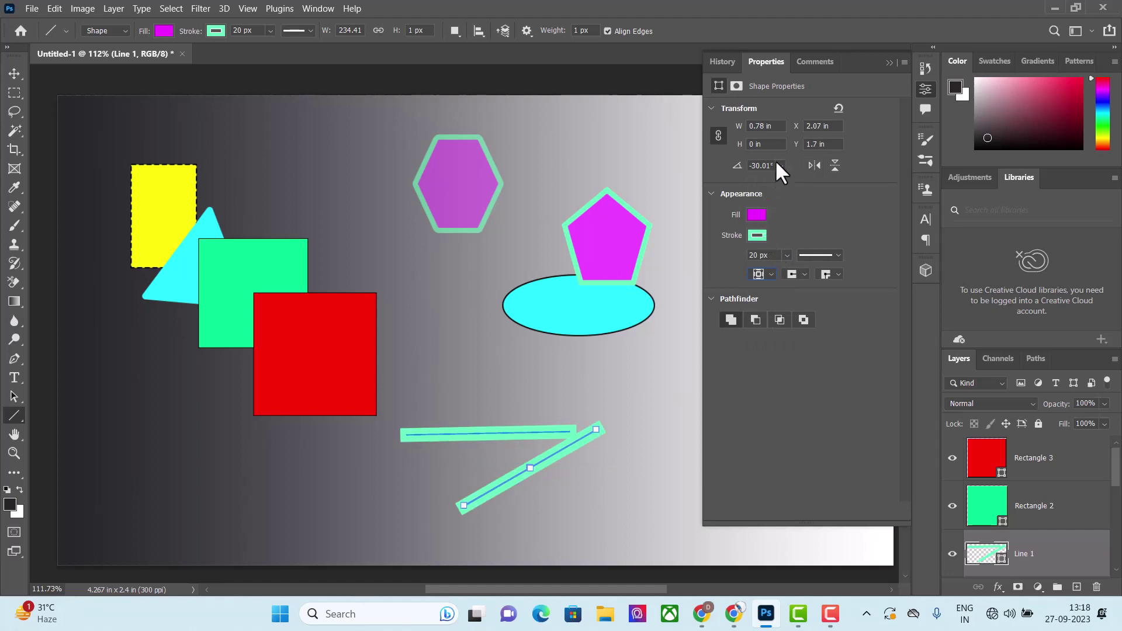
click(814, 165)
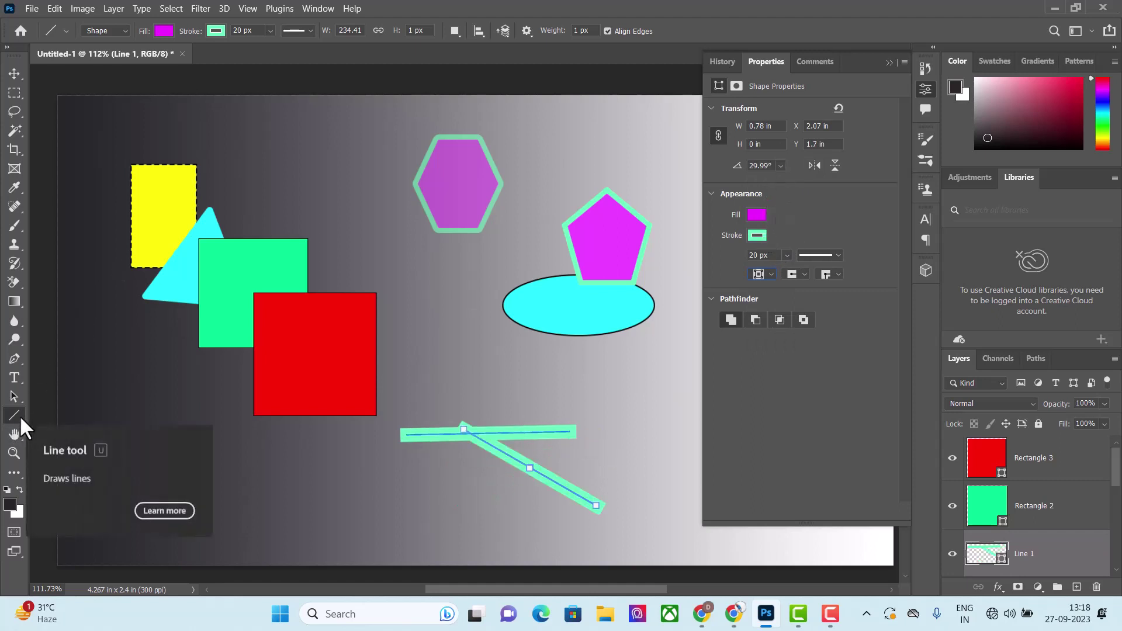
Swap the Line tool for the Custom Shape Tool from the toolbar flyout.
right_click(15, 415)
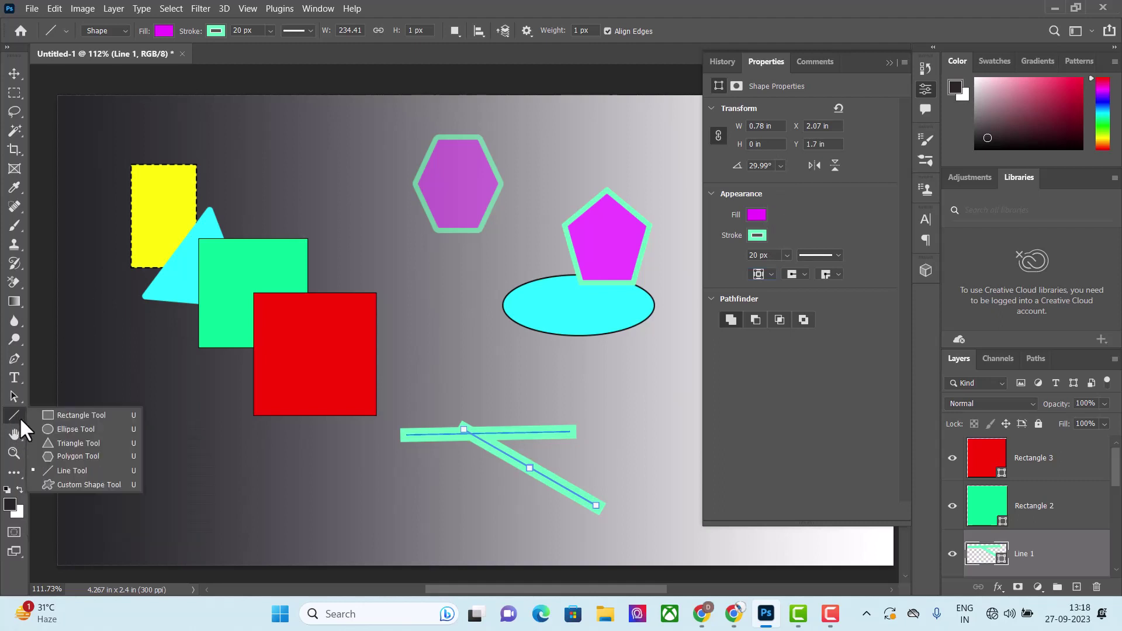
click(78, 480)
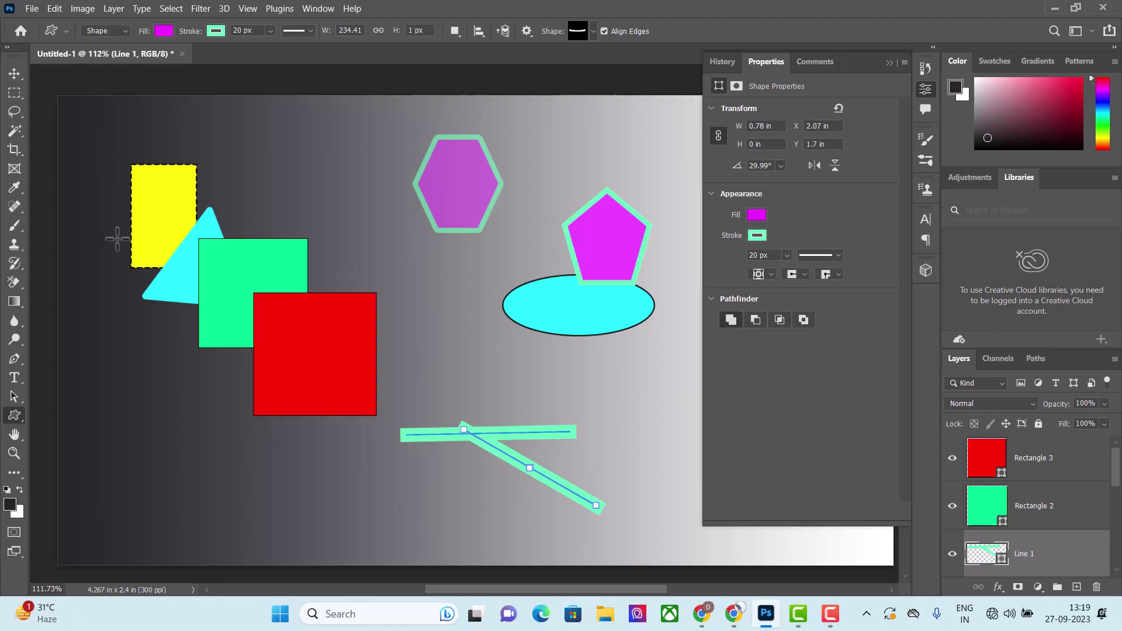
Browse the preset custom shapes to find the canoe in the Boats set.
click(593, 32)
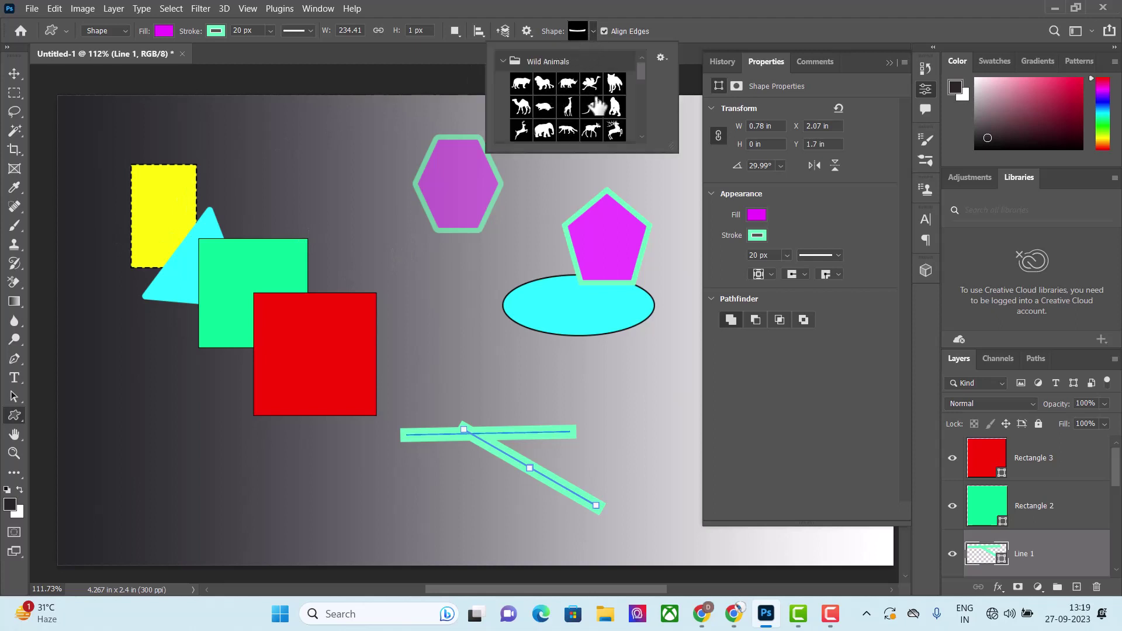
scroll(637, 81, down, 3)
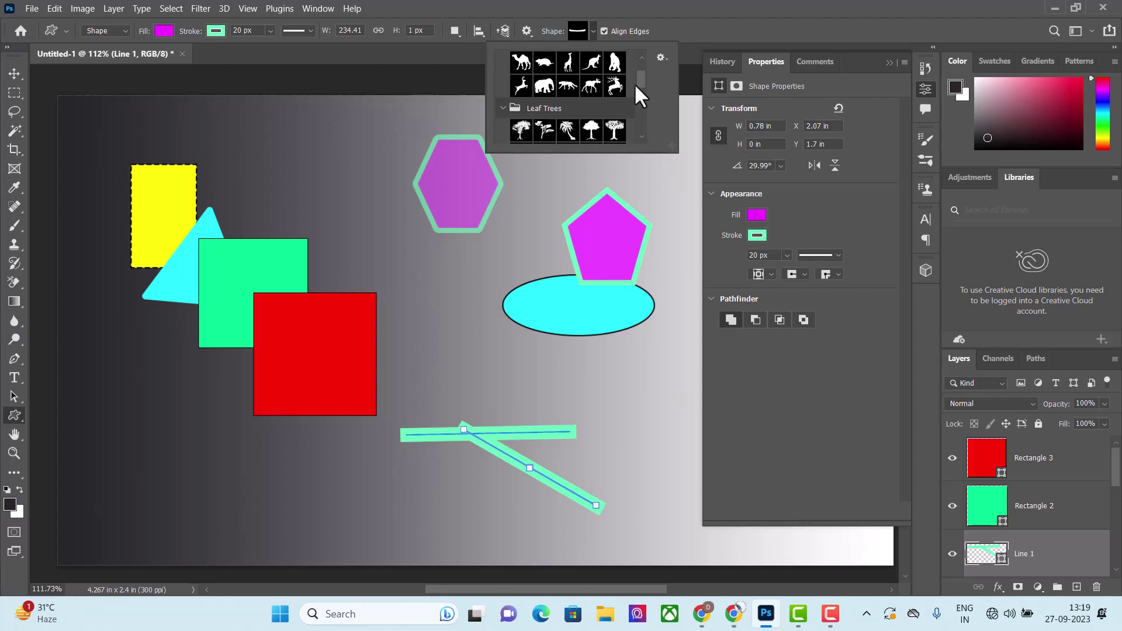
scroll(634, 82, up, 3)
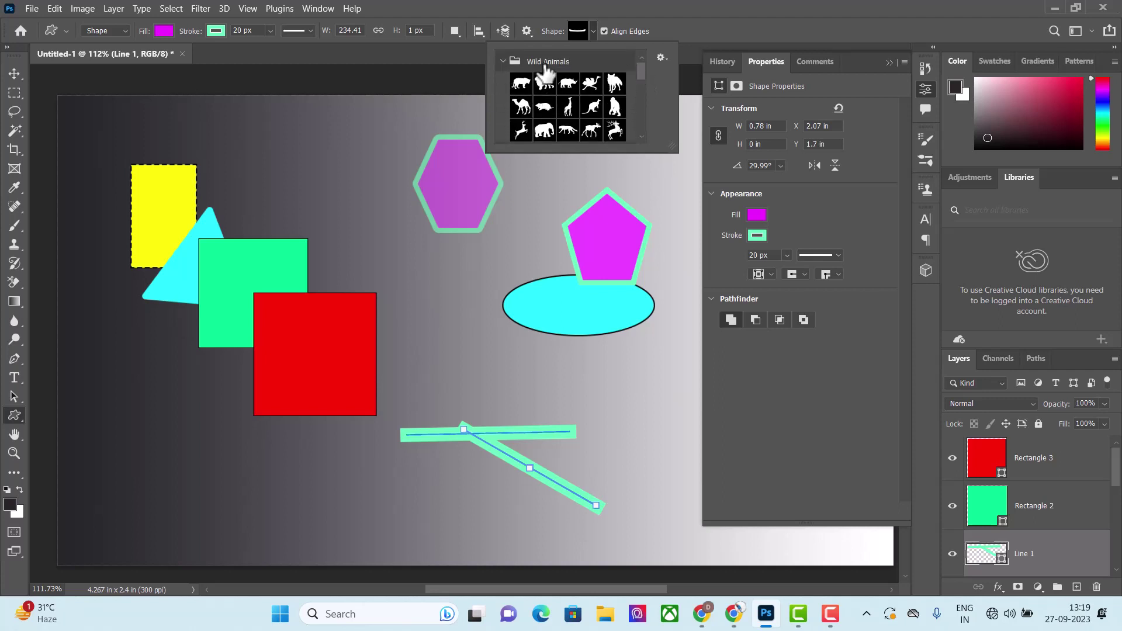
drag(640, 70, 640, 97)
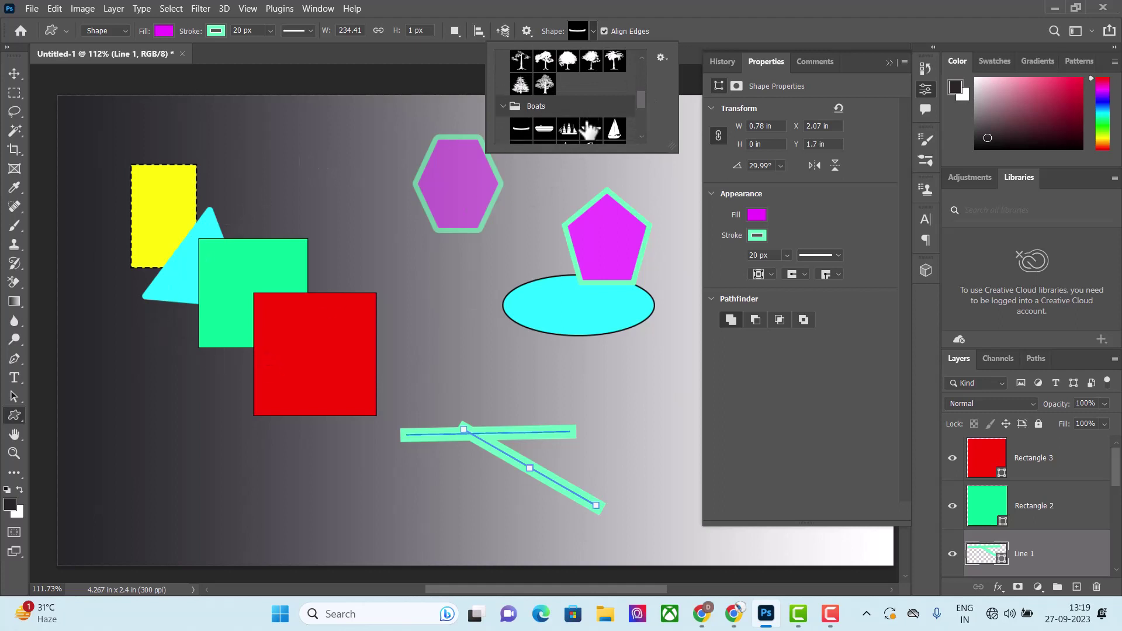
scroll(588, 127, down, 1)
scroll(588, 129, up, 1)
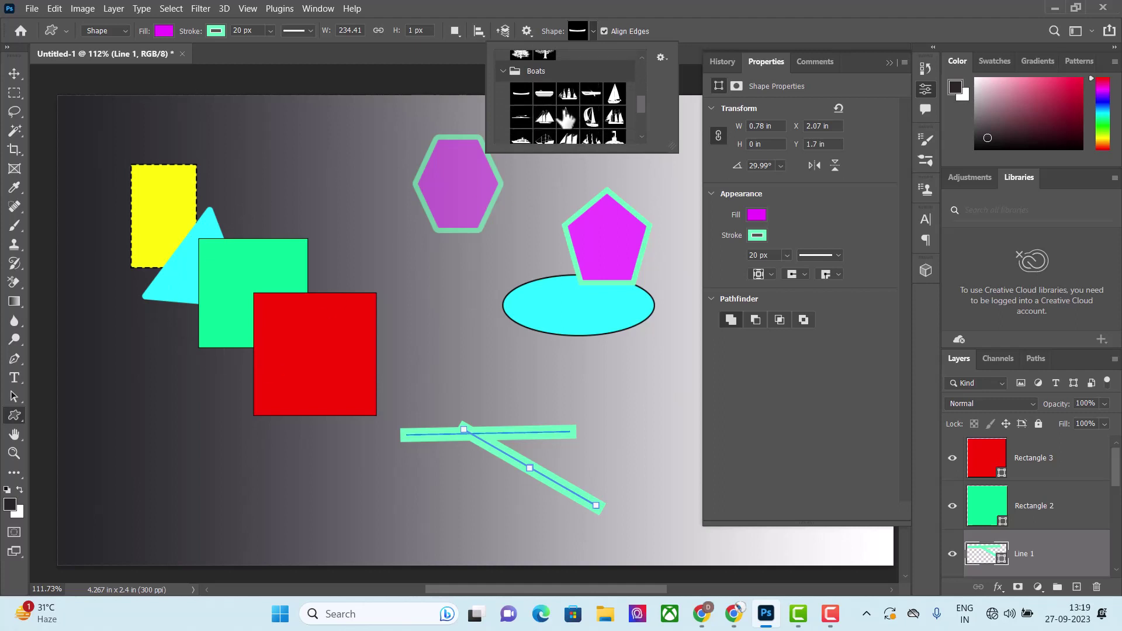
scroll(567, 120, up, 1)
scroll(568, 114, up, 1)
scroll(569, 113, up, 1)
scroll(570, 112, up, 1)
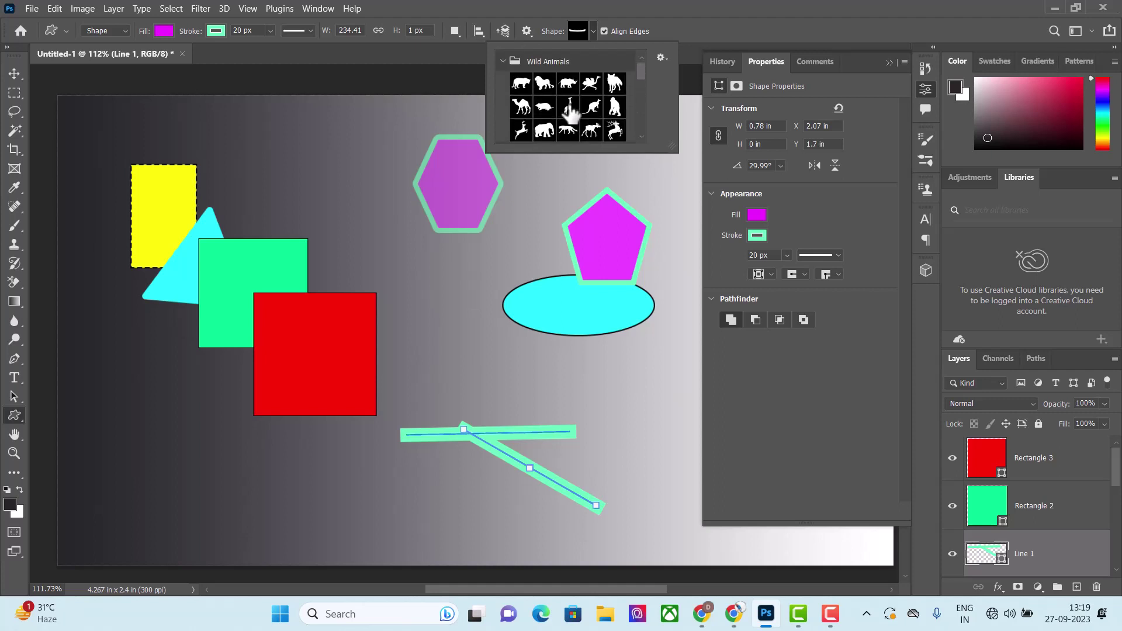
scroll(571, 113, down, 2)
scroll(570, 117, down, 1)
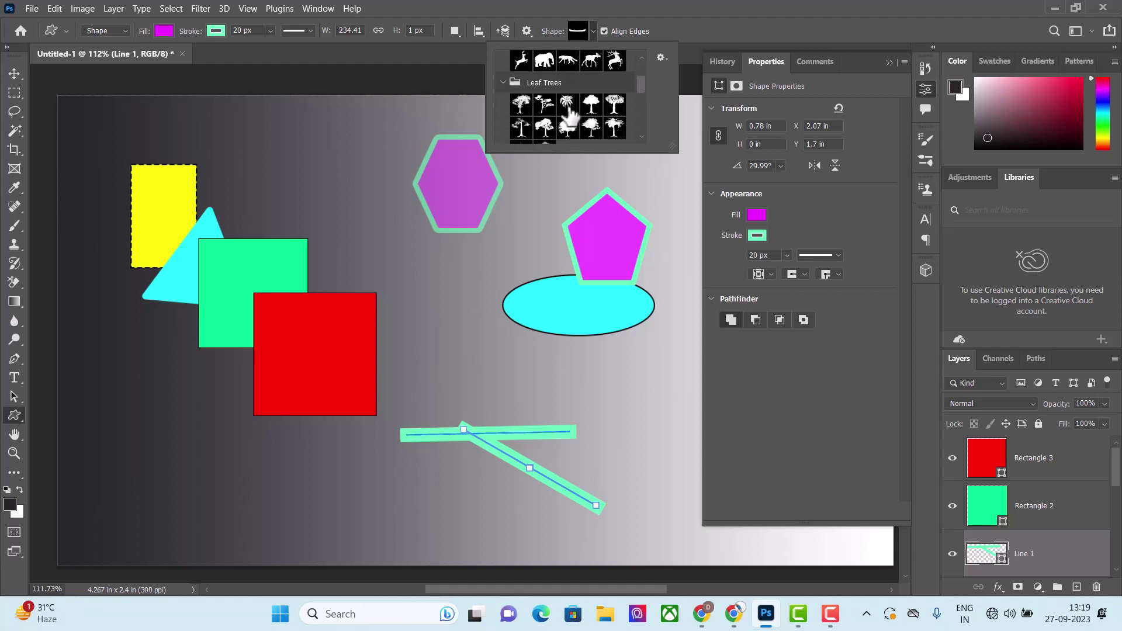
scroll(570, 120, down, 1)
scroll(569, 122, down, 1)
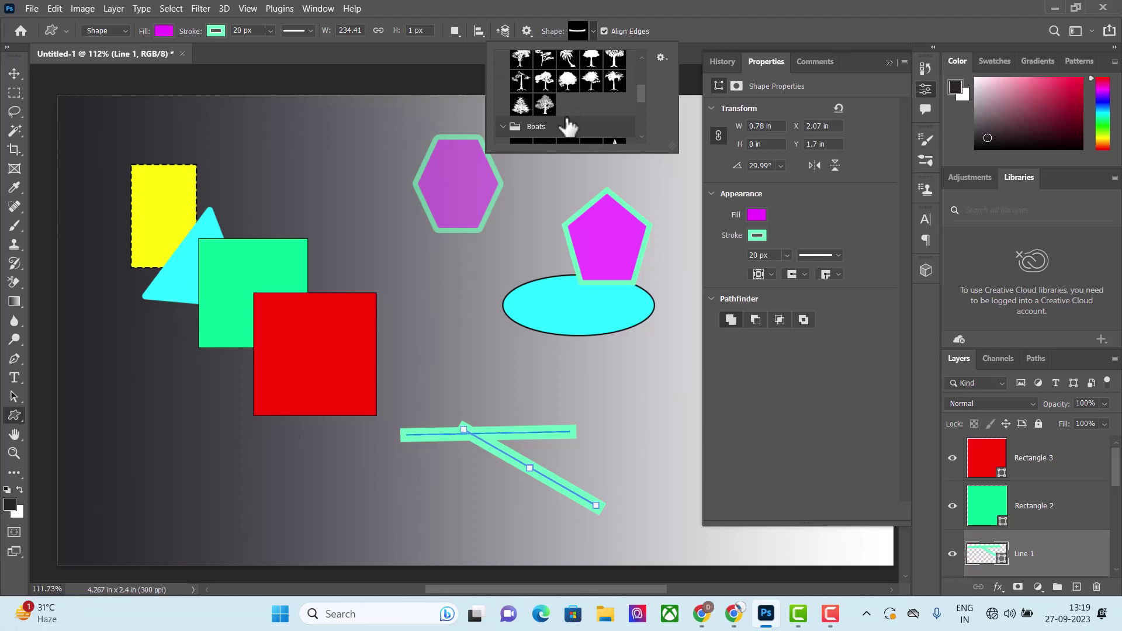
scroll(566, 130, down, 1)
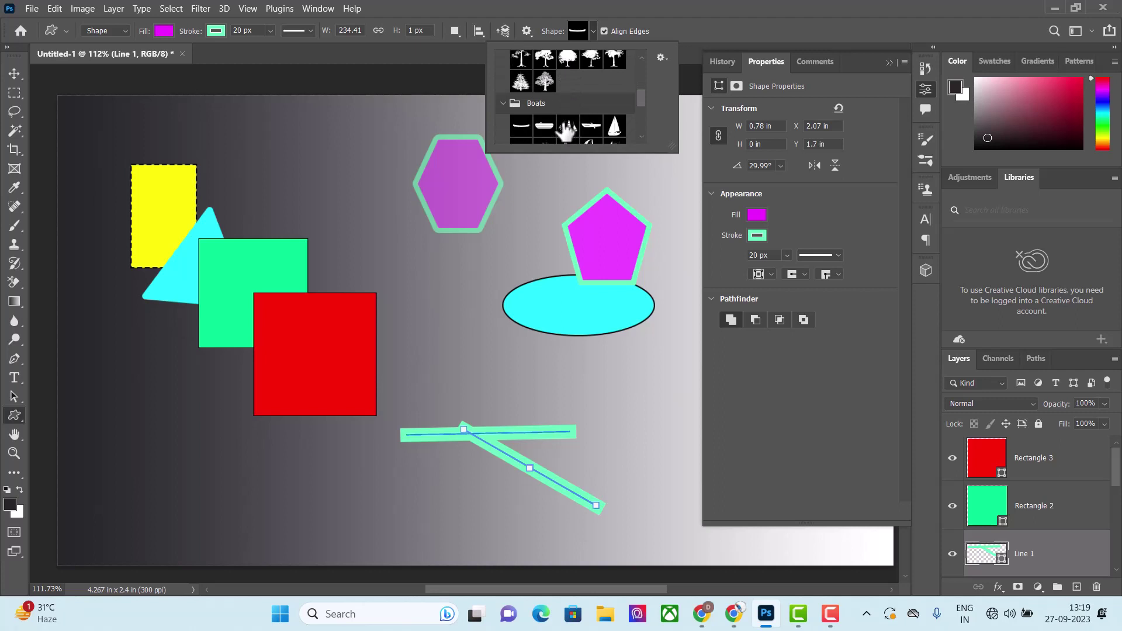
scroll(562, 139, down, 1)
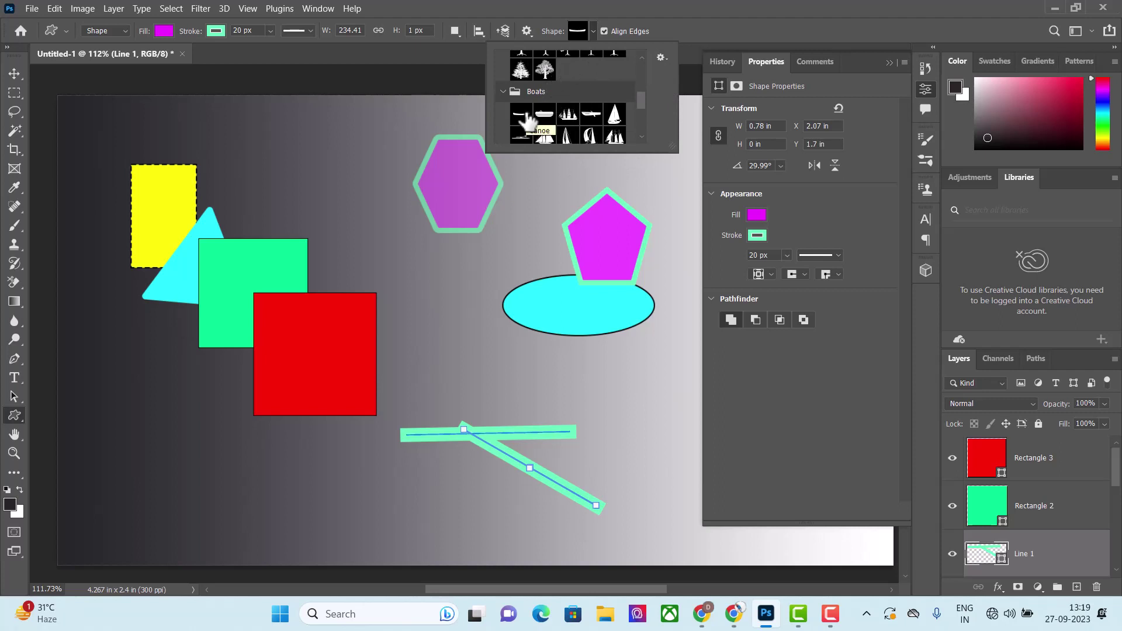
Draw a tiny Canoe shape just above the magenta pentagon's right corner.
click(658, 59)
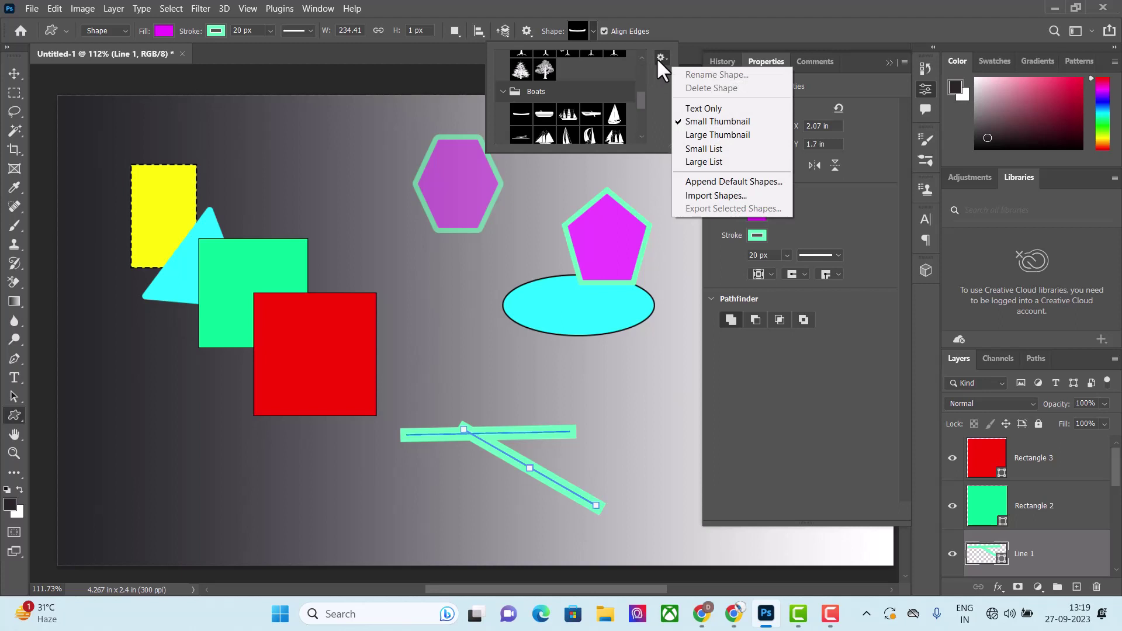
click(657, 57)
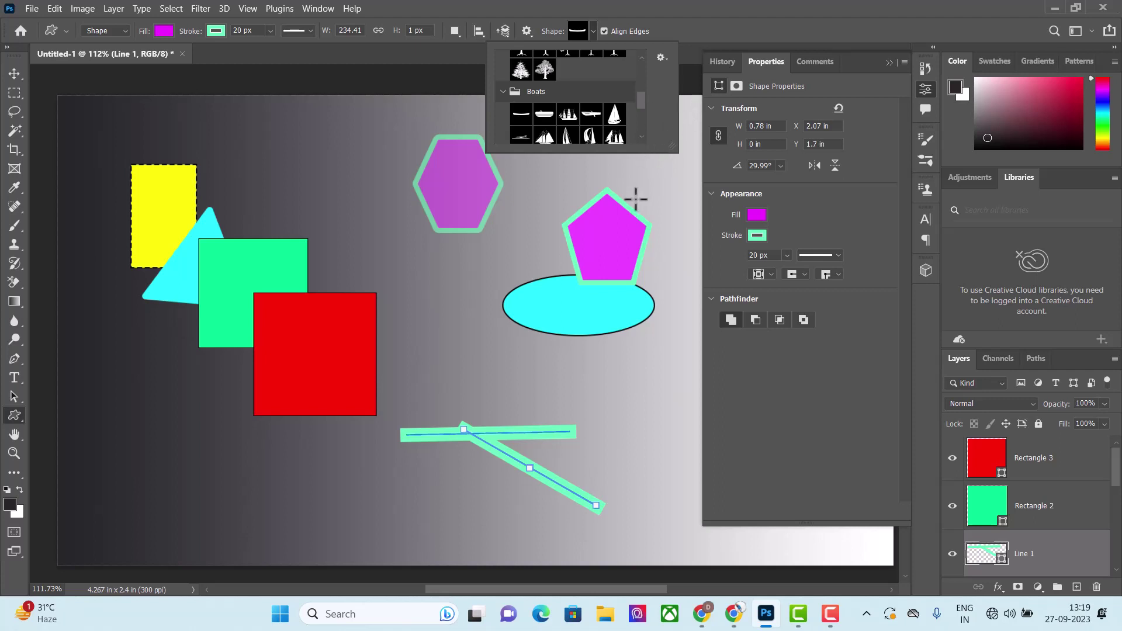
drag(631, 197, 636, 200)
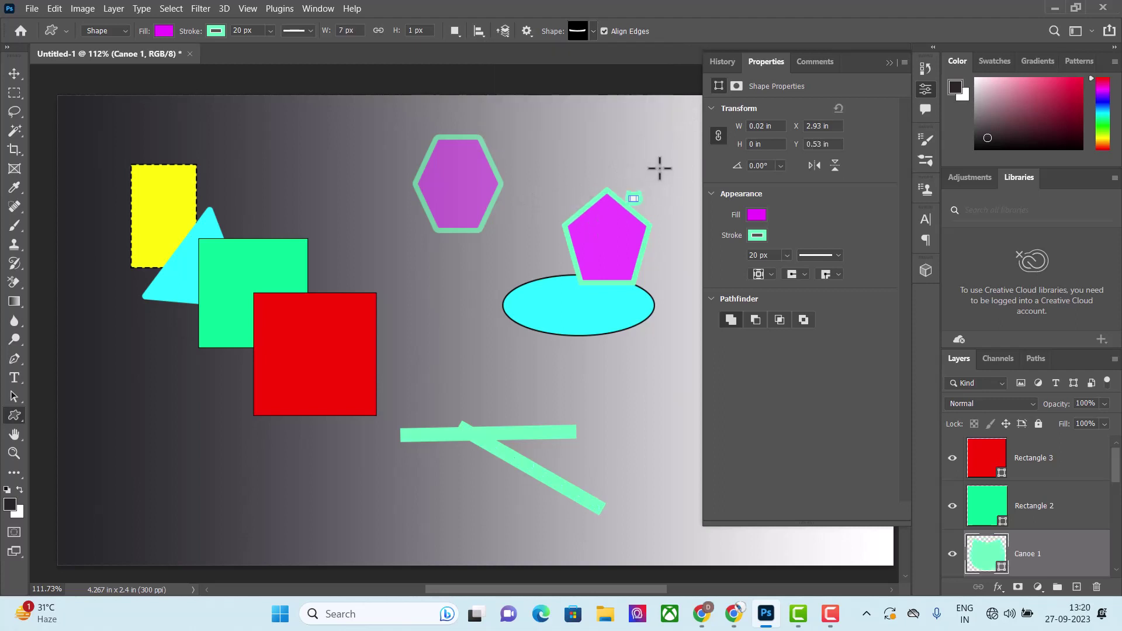
Undo the canoe and hide the red, green, magenta, purple, cyan and yellow shape layers.
key(ctrl+z)
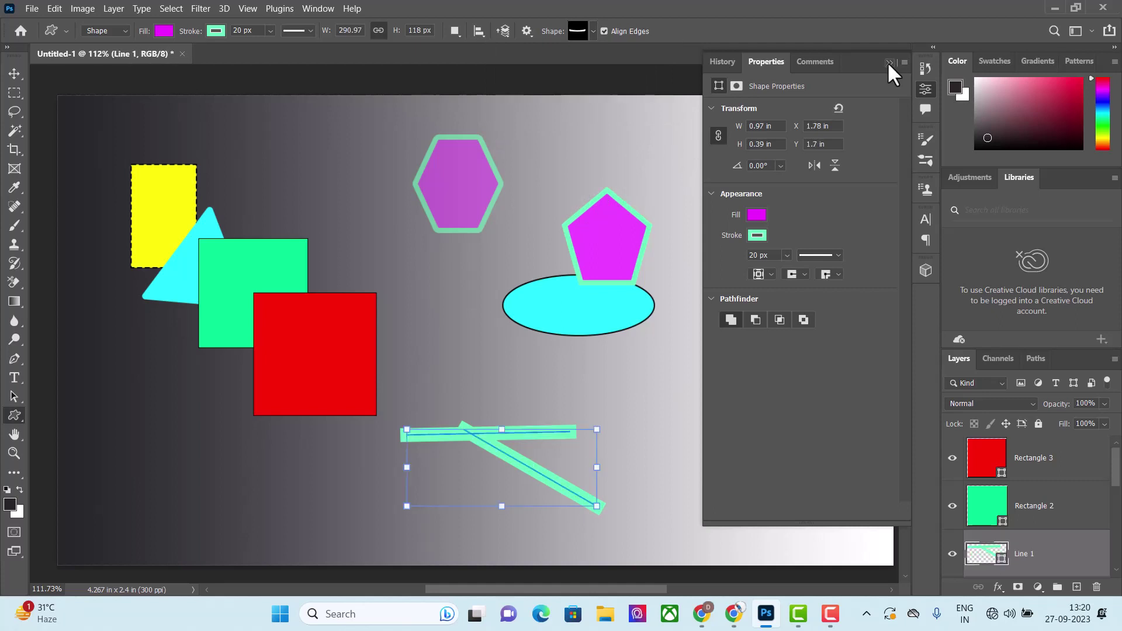
click(888, 62)
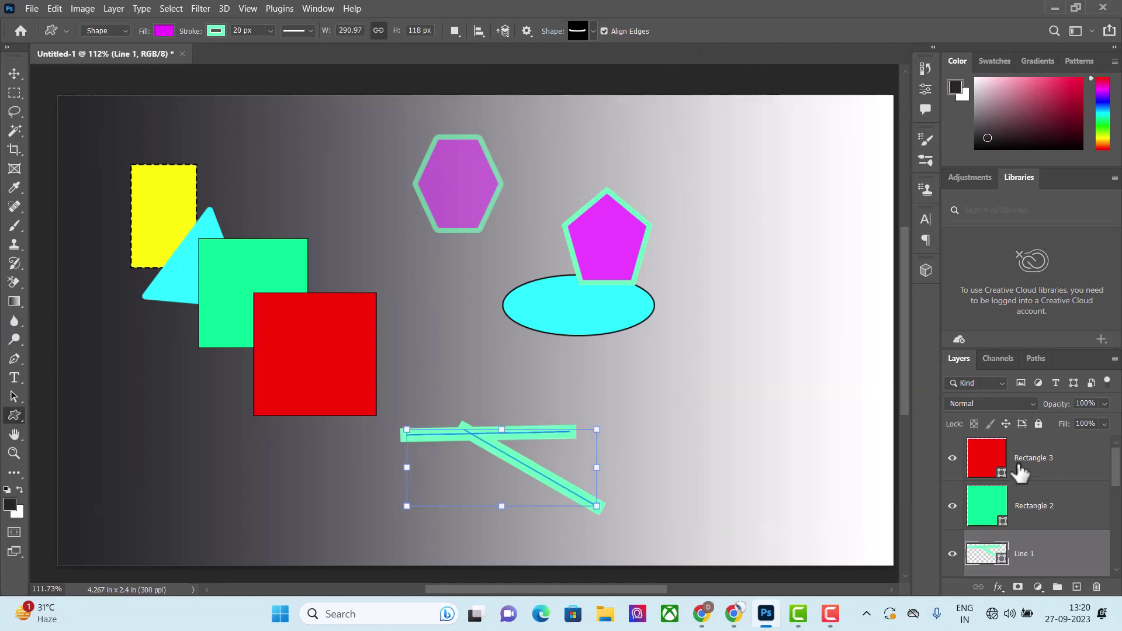
click(953, 458)
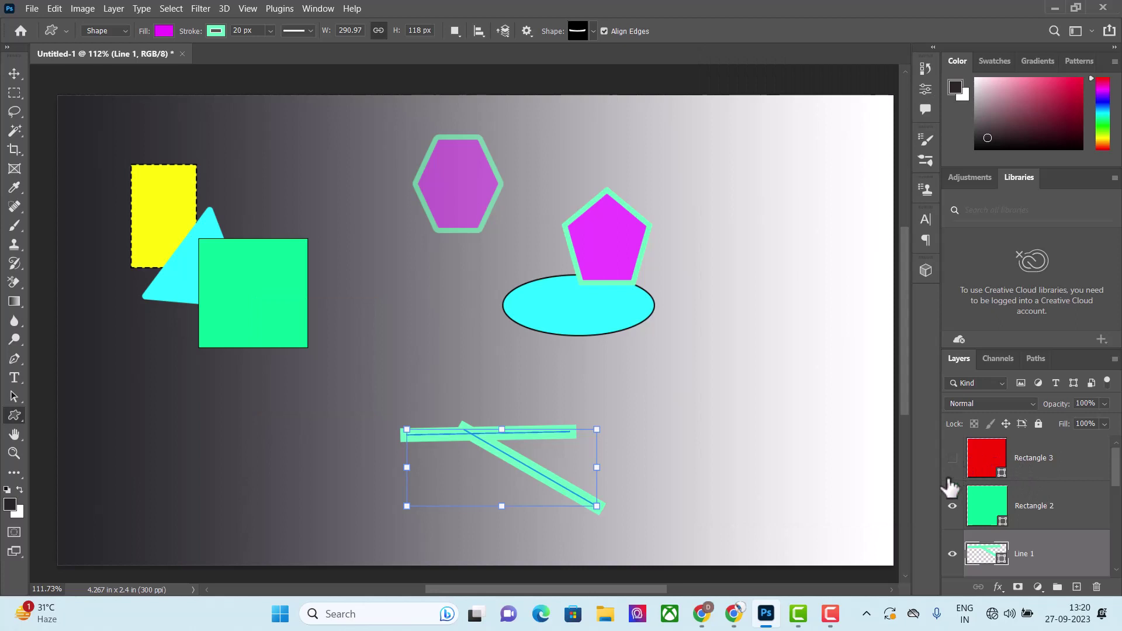
click(953, 506)
scroll(969, 504, down, 3)
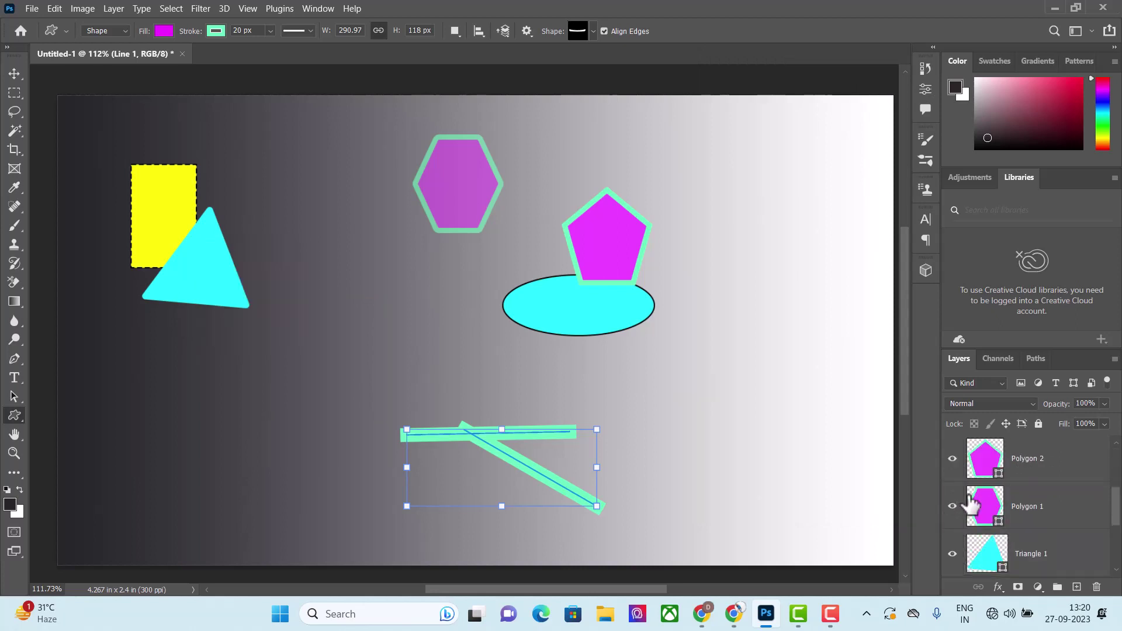
click(953, 458)
click(953, 506)
scroll(965, 496, down, 3)
alt+click(953, 553)
click(14, 453)
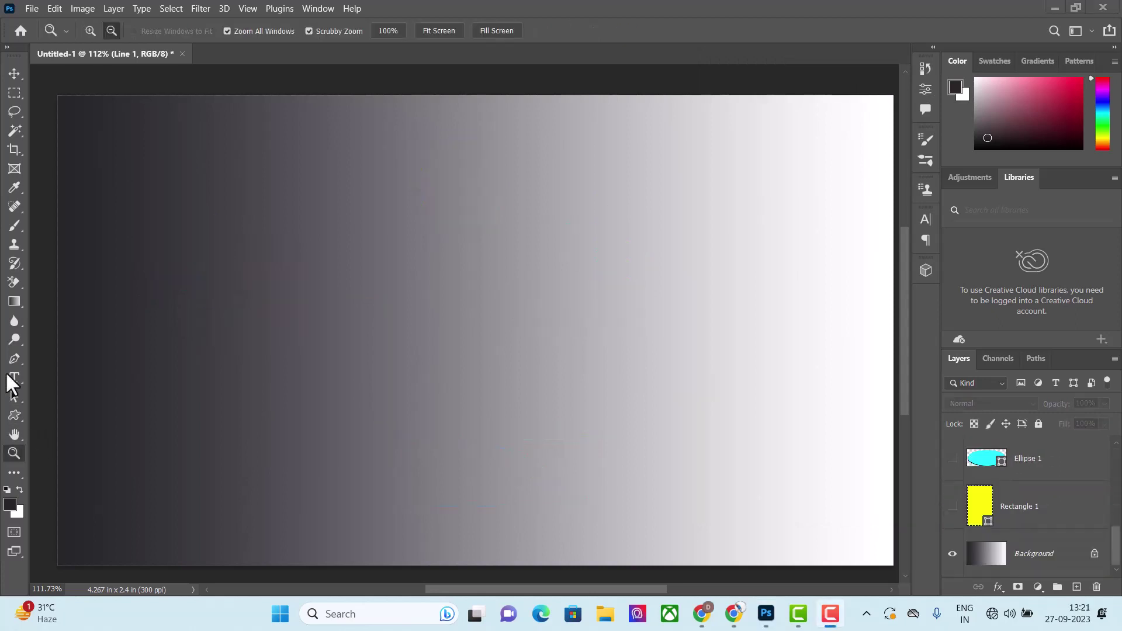
Add the title 'How to Add Shapes in Photoshop' and start a rectangle over it.
click(9, 374)
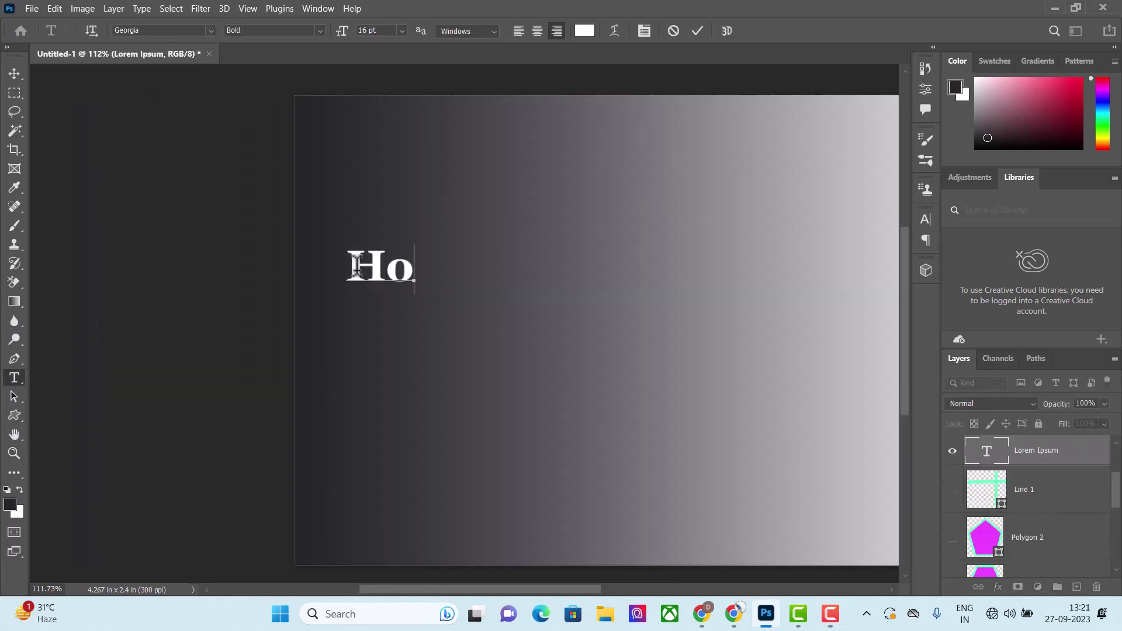
text(w)
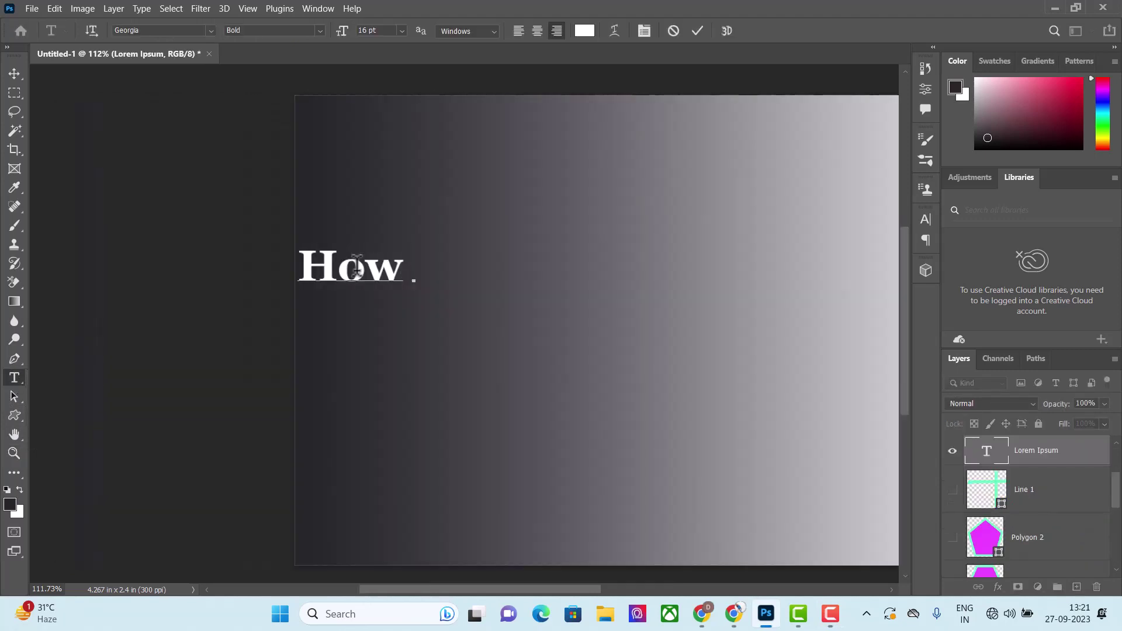
text( to)
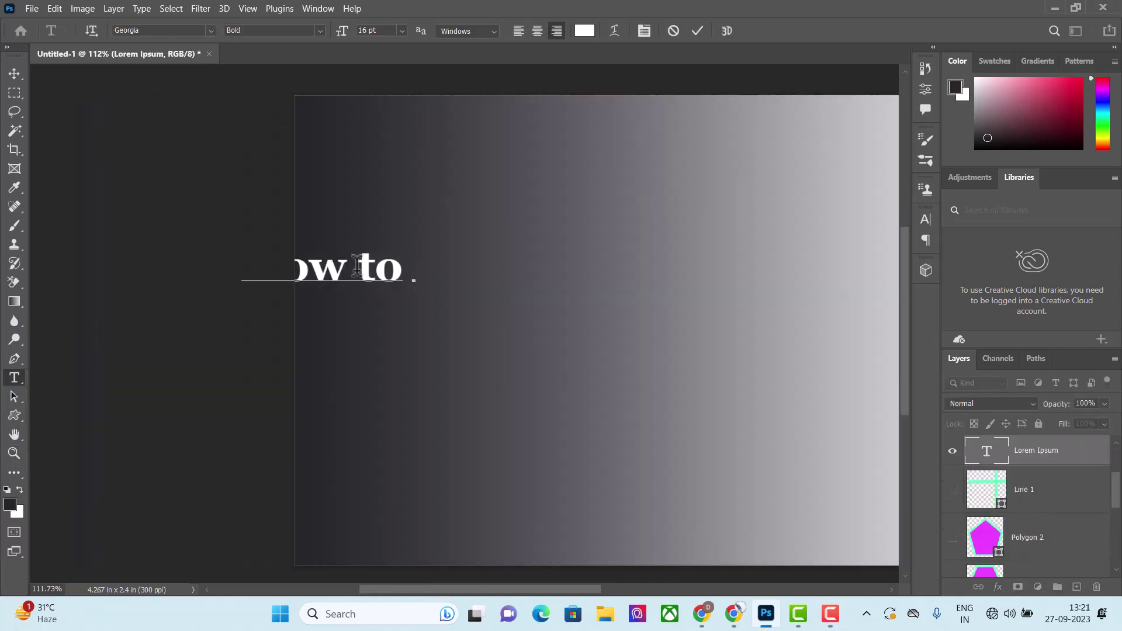
text( Add S)
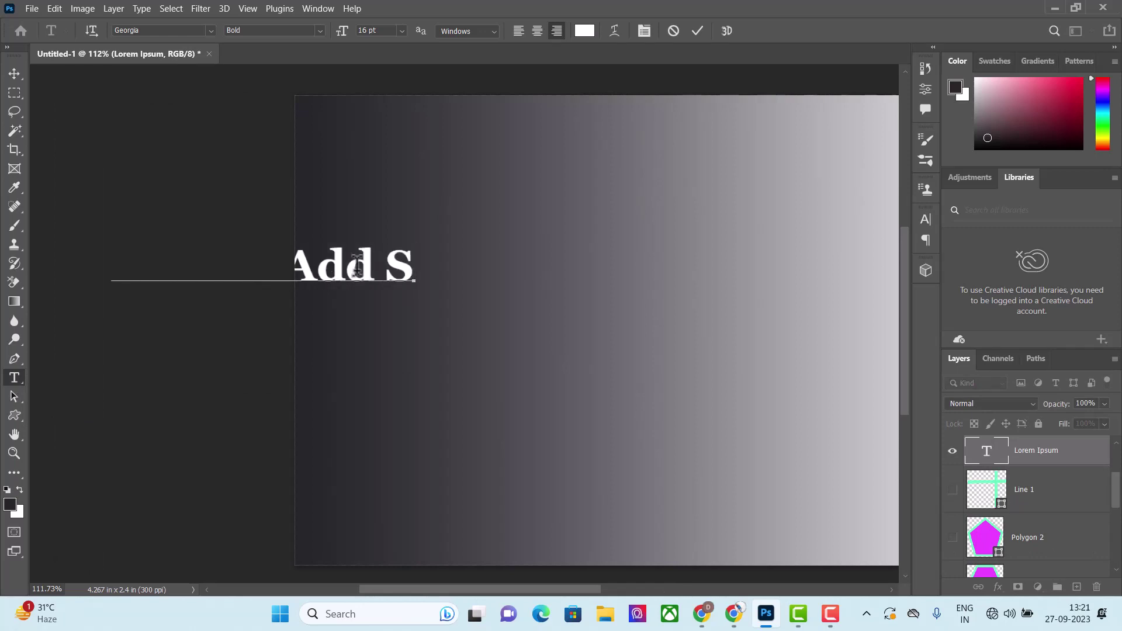
text(hapes in)
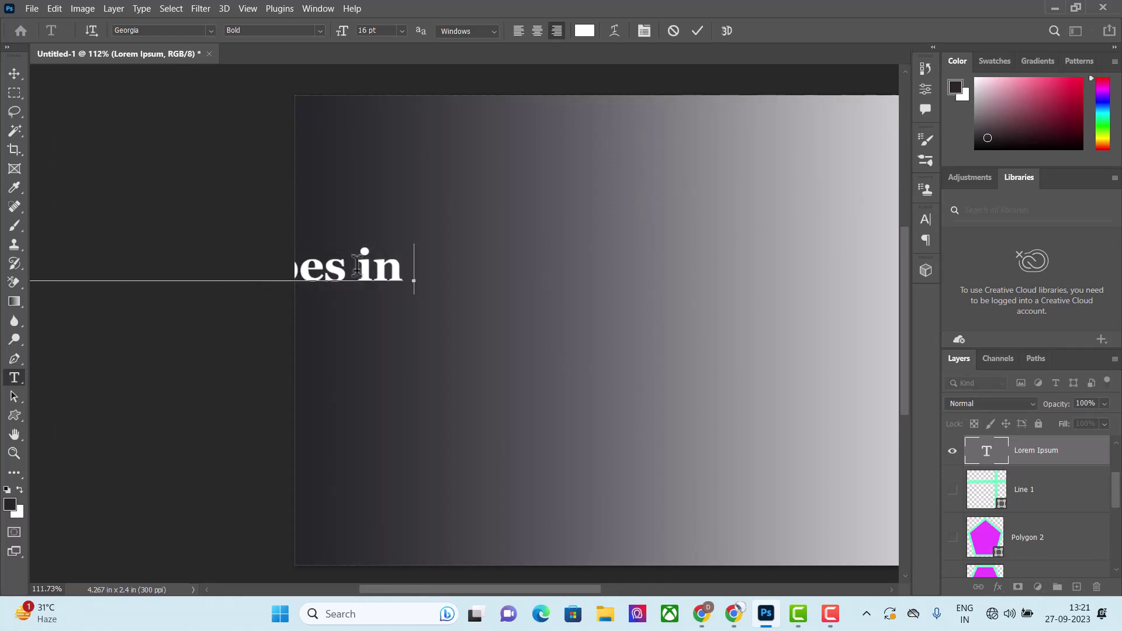
text( Pho)
text(os)
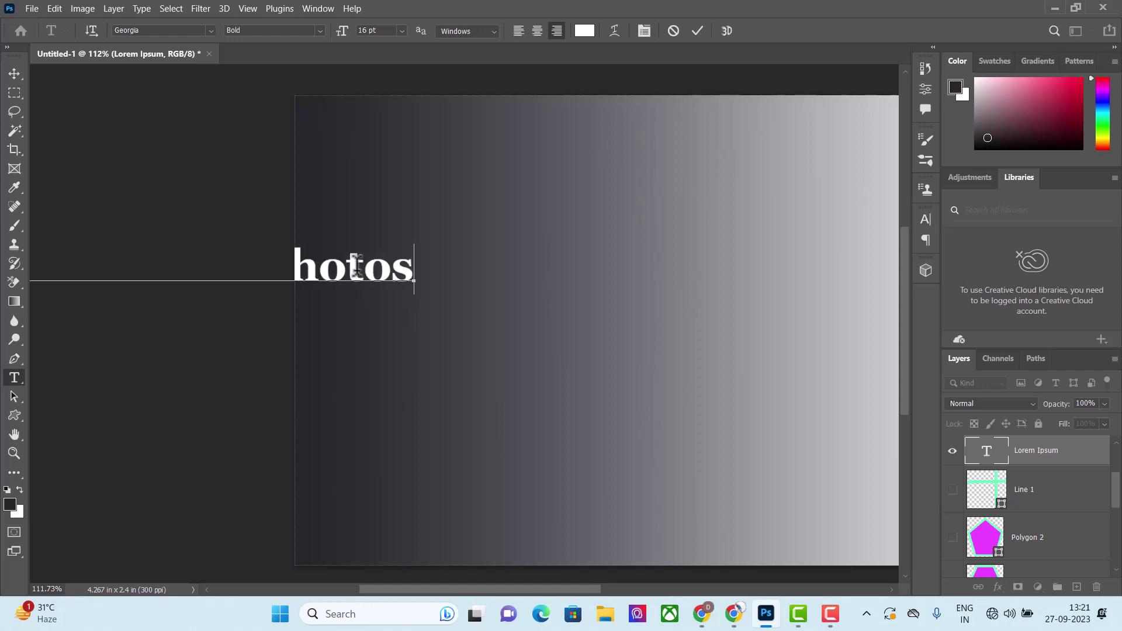
text(hop)
mouse_move(407, 269)
mouse_down()
mouse_move(24, 271)
mouse_move(1, 231)
mouse_move(851, 155)
mouse_up()
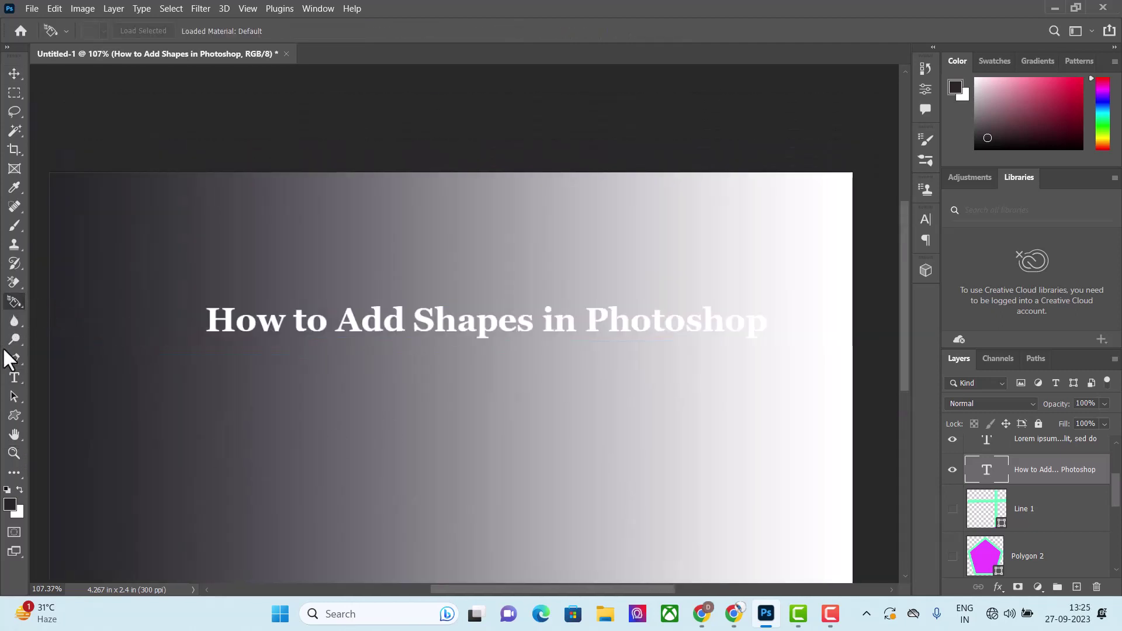
click(14, 415)
drag(414, 301, 790, 342)
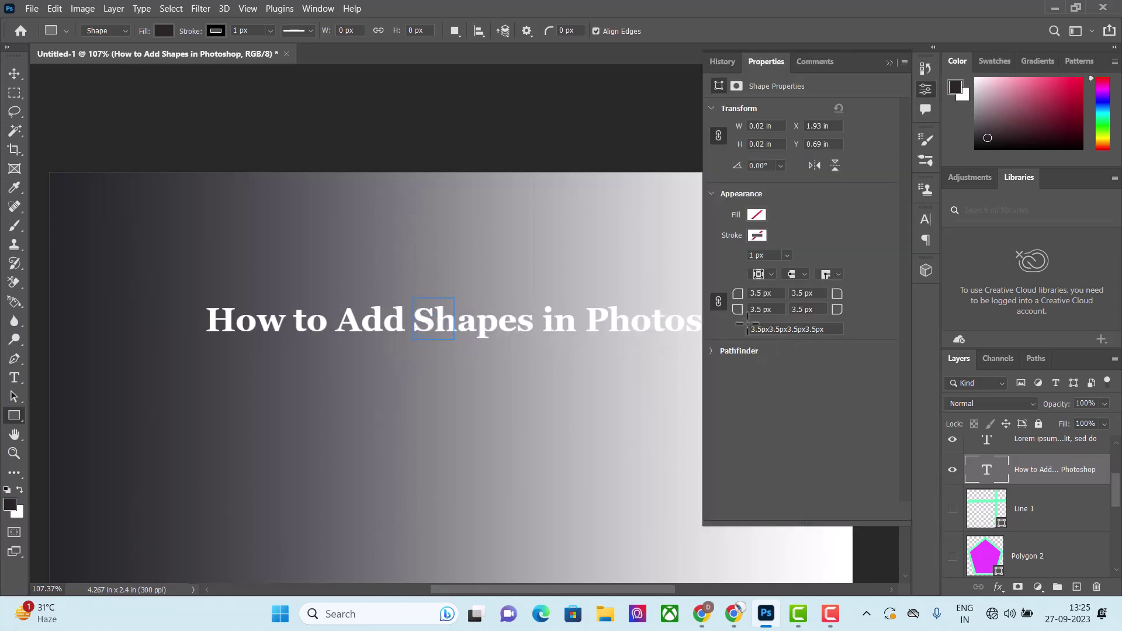
Stretch the rectangle to 581 × 91 px across 'Shapes in Photoshop'.
scroll(419, 304, right, 5)
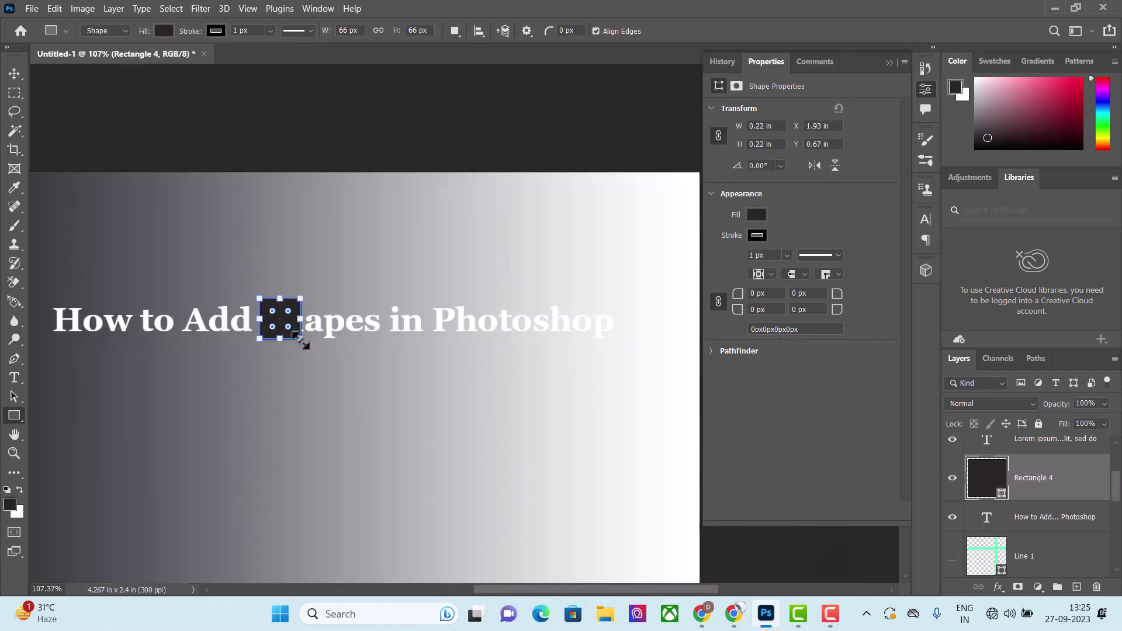
drag(302, 339, 621, 349)
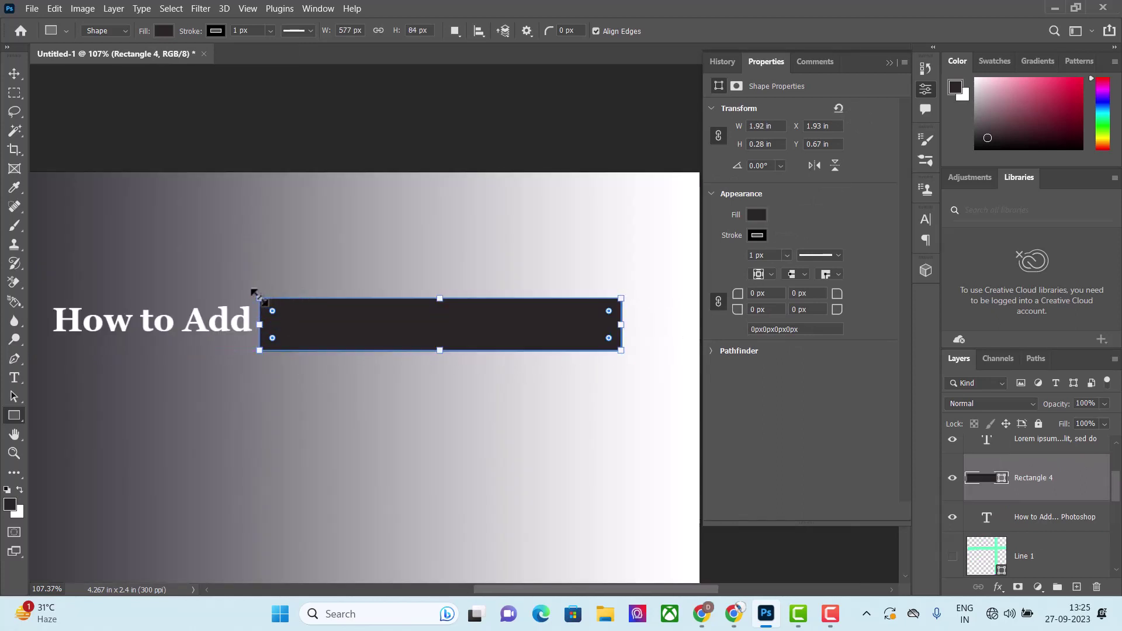
drag(259, 298, 257, 294)
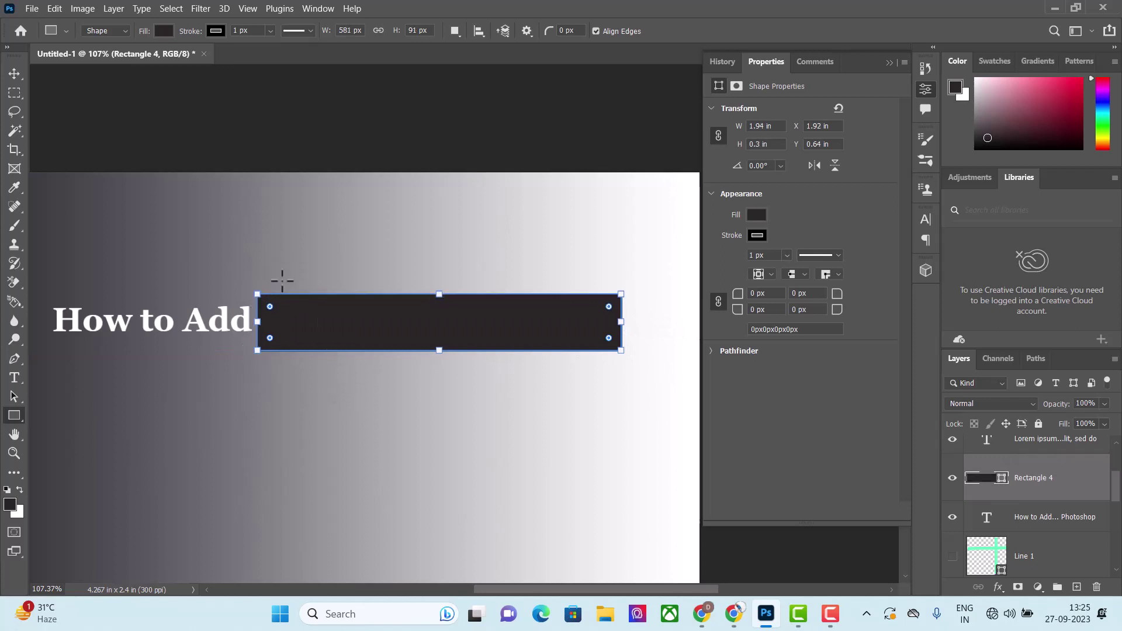
Fill the rectangle red and round its top-left corner to 61 px.
click(161, 30)
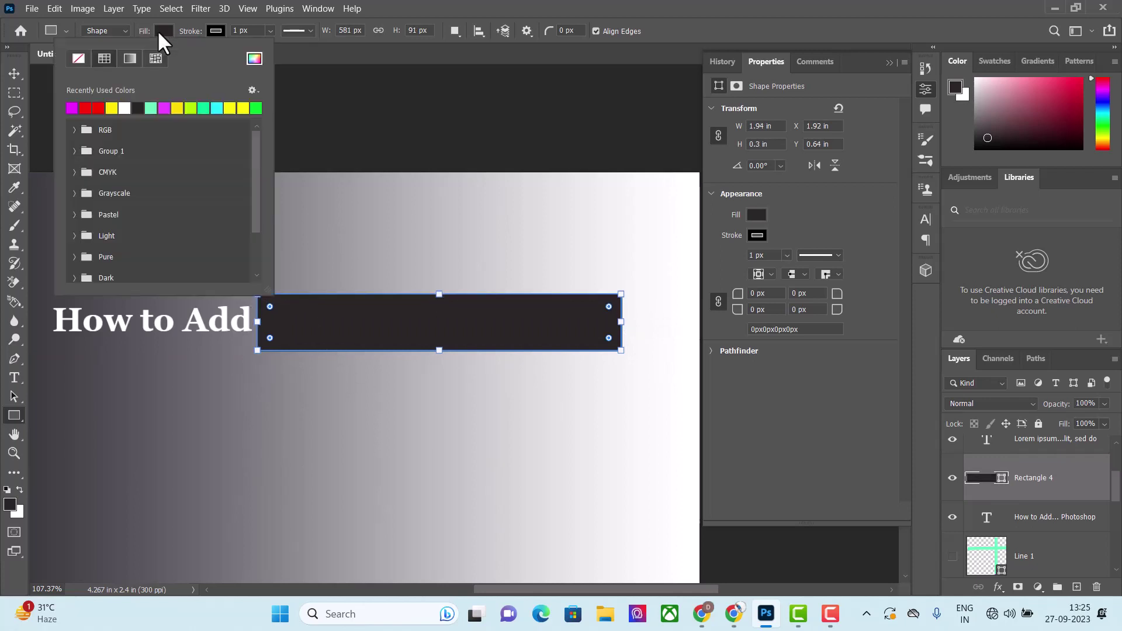
click(98, 108)
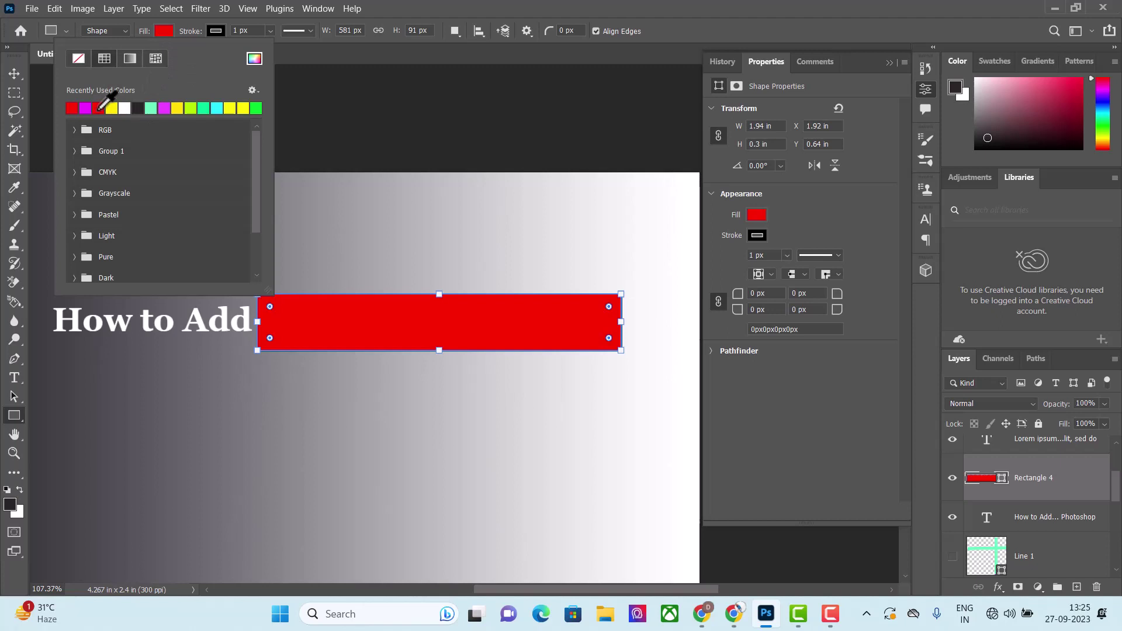
click(295, 159)
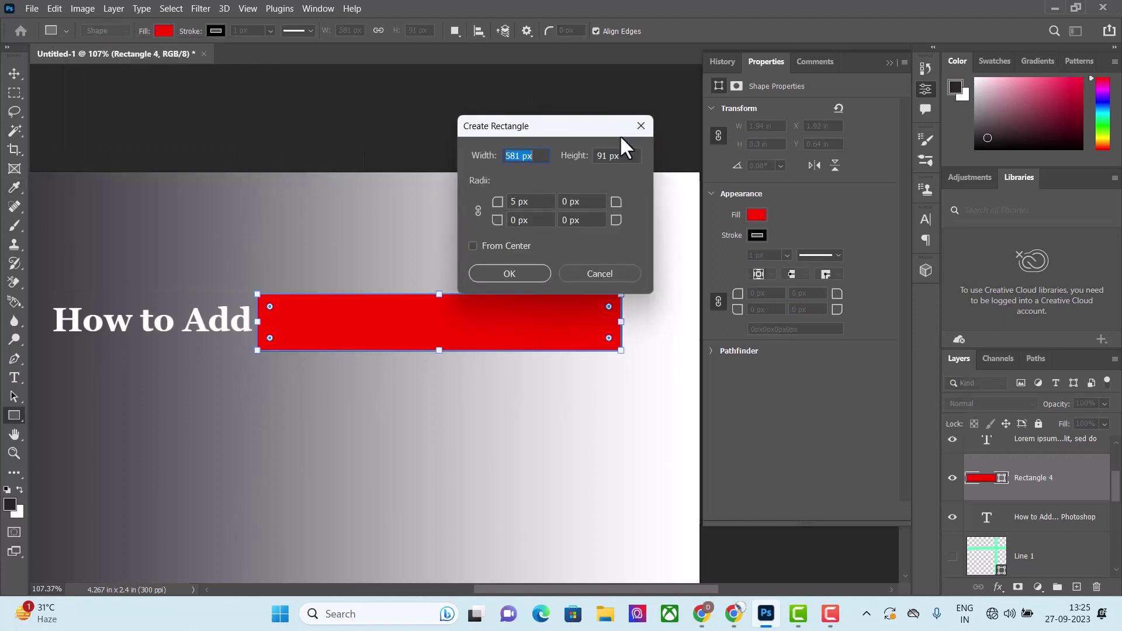
key(Escape)
drag(751, 299, 766, 302)
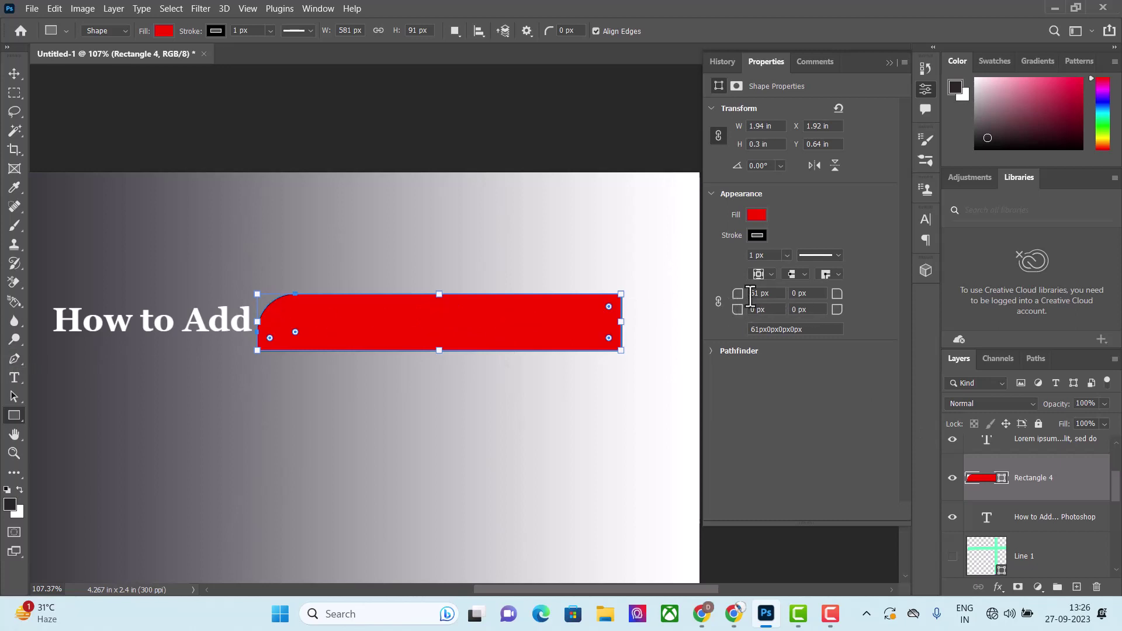
Link the corner radii and set all four corners of Rectangle 4 to 36 px.
click(717, 302)
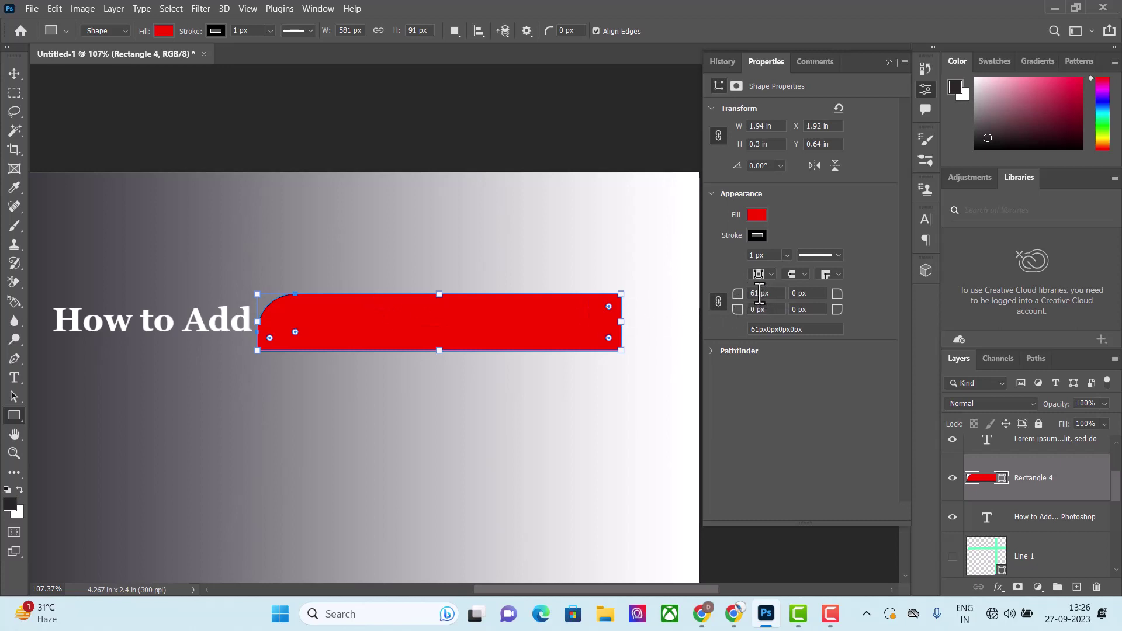
click(759, 295)
mouse_move(725, 302)
mouse_down()
mouse_move(711, 303)
mouse_move(940, 347)
mouse_up()
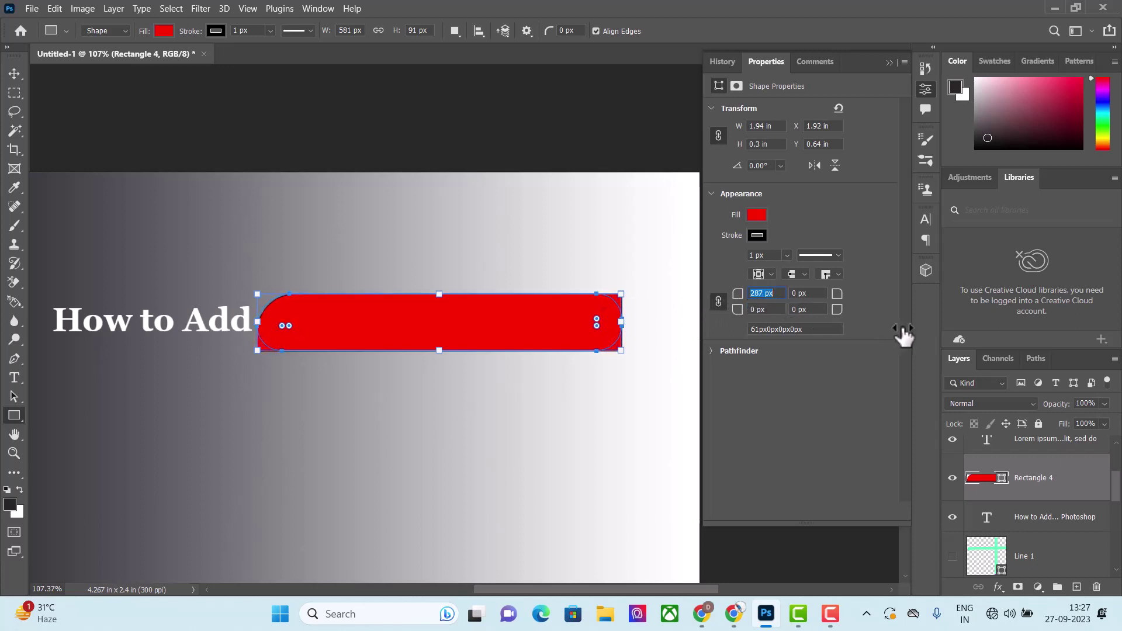
drag(799, 318, 771, 305)
drag(770, 305, 668, 288)
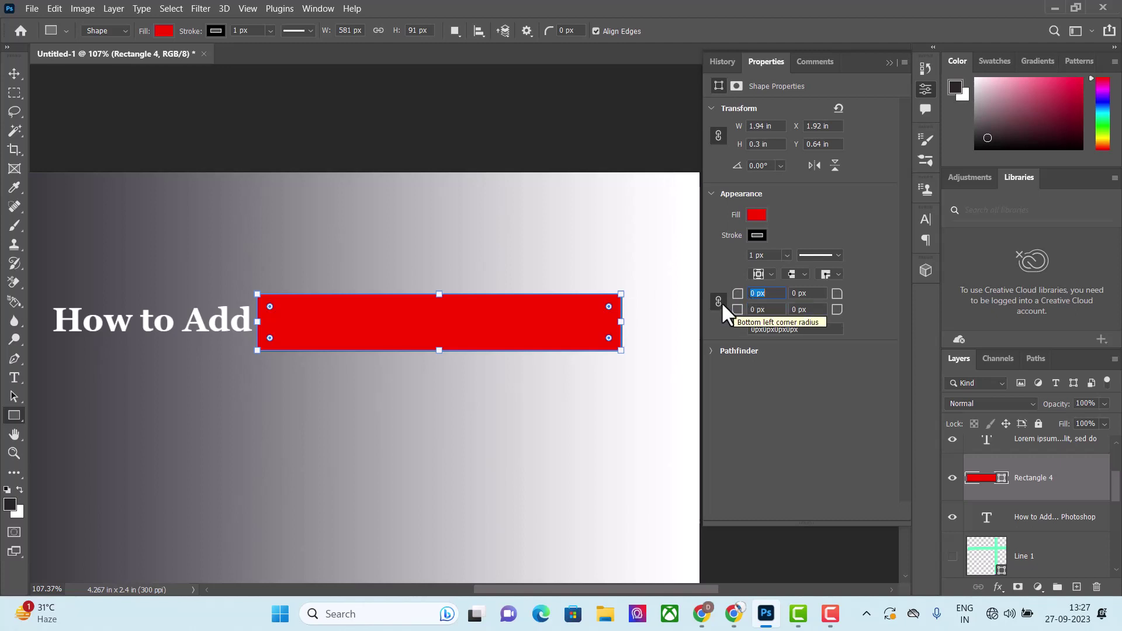
click(755, 293)
text(10)
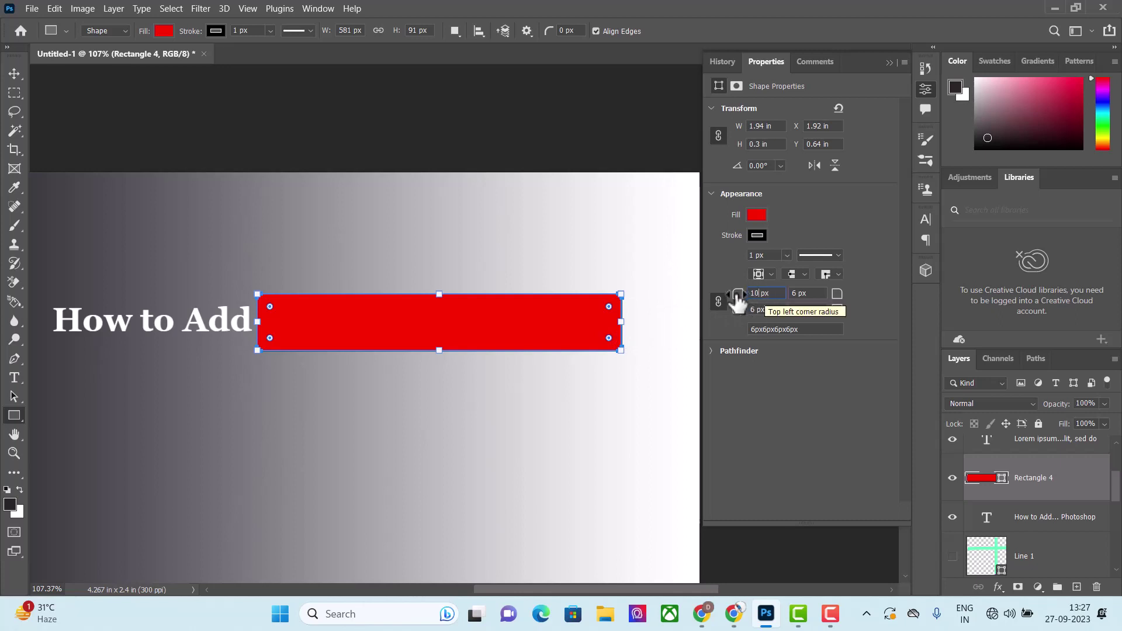
click(722, 303)
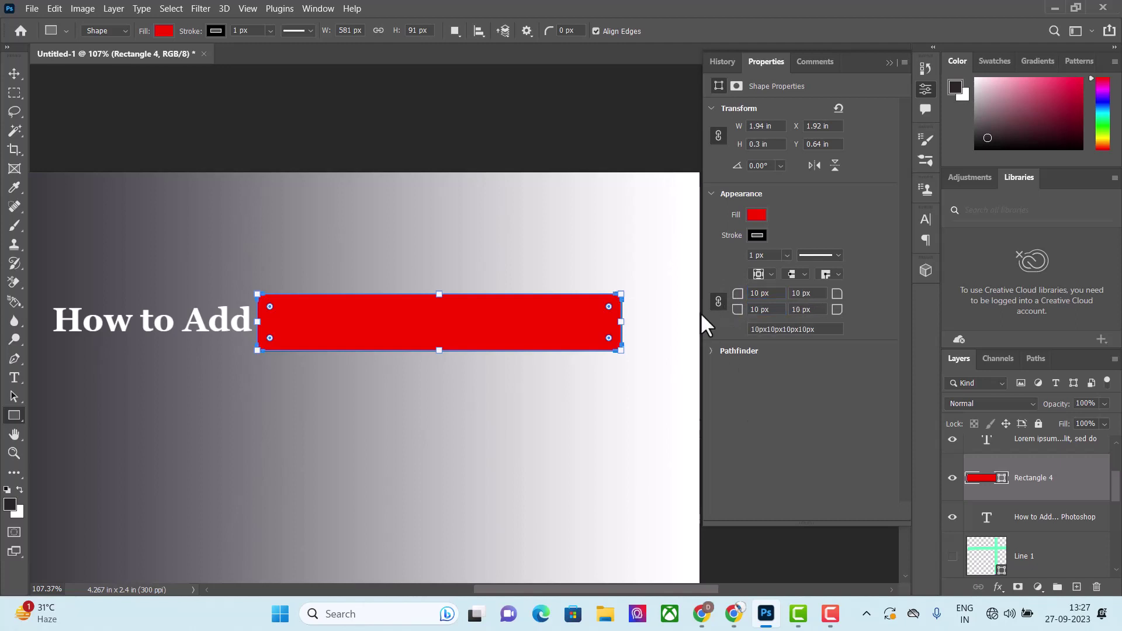
drag(738, 294, 765, 302)
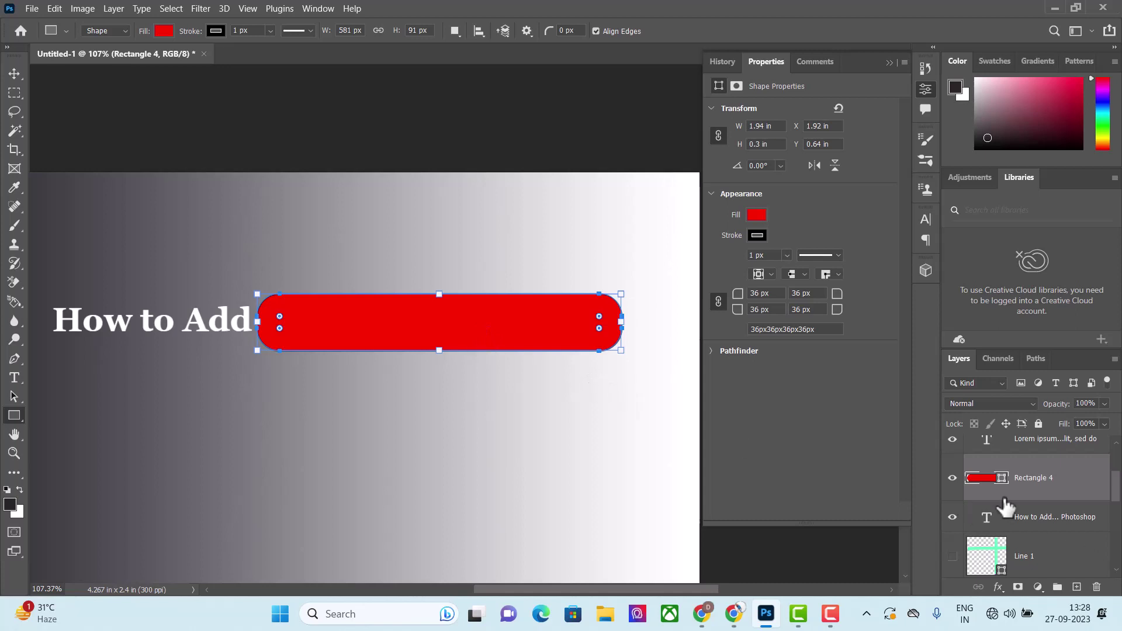
Move the Rectangle 4 layer below the title text layer.
scroll(1052, 503, down, 1)
scroll(1052, 504, up, 2)
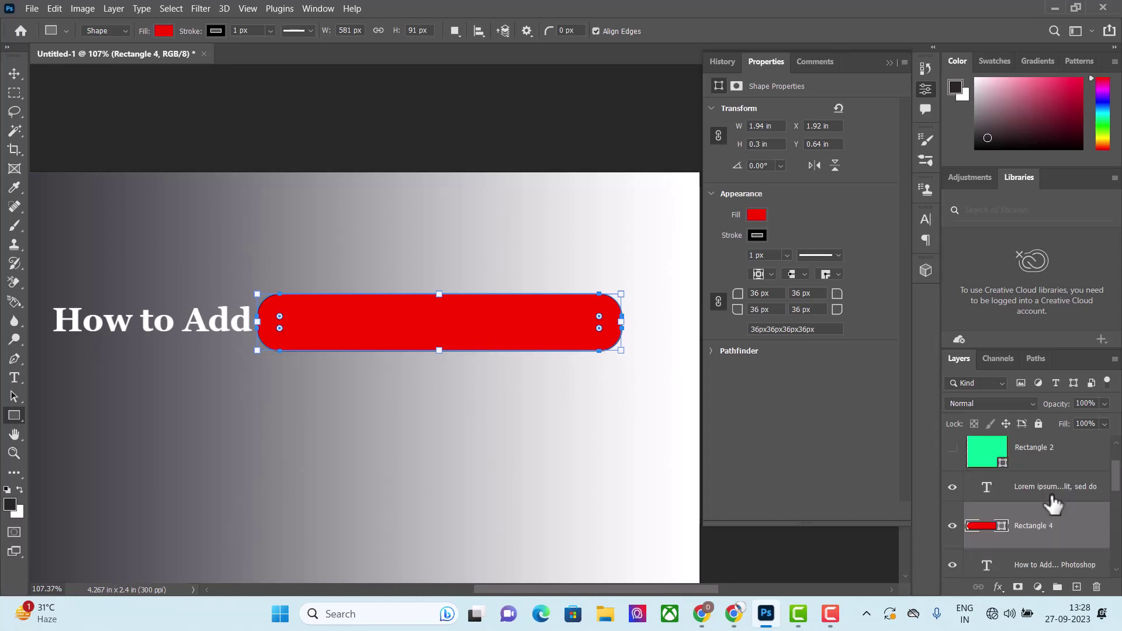
drag(1052, 503, 1015, 476)
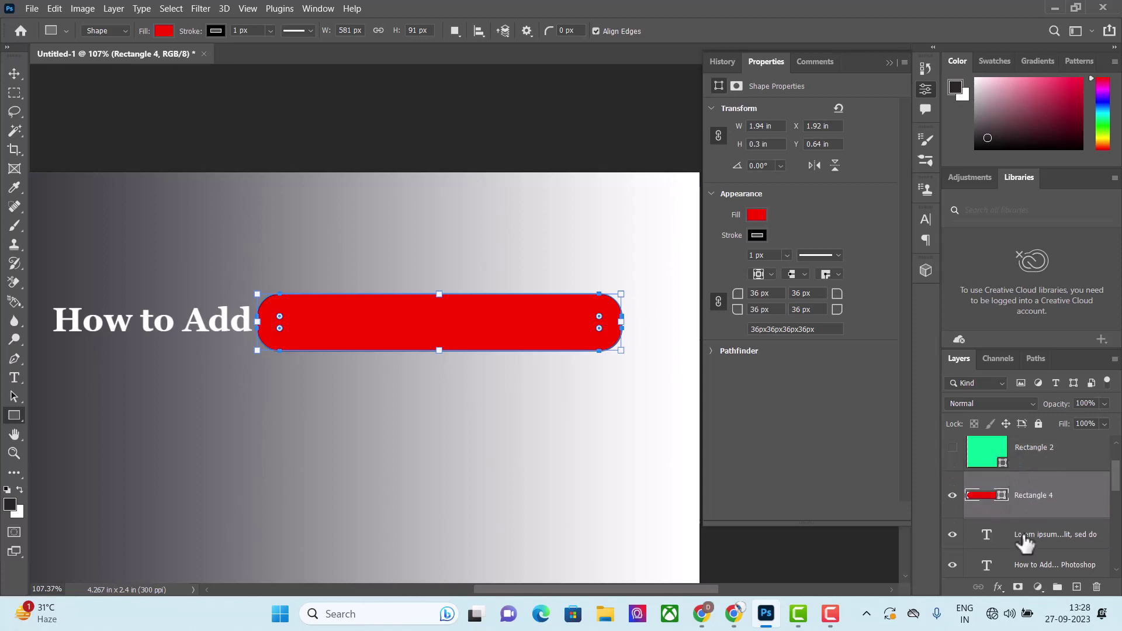
drag(1020, 496, 1026, 558)
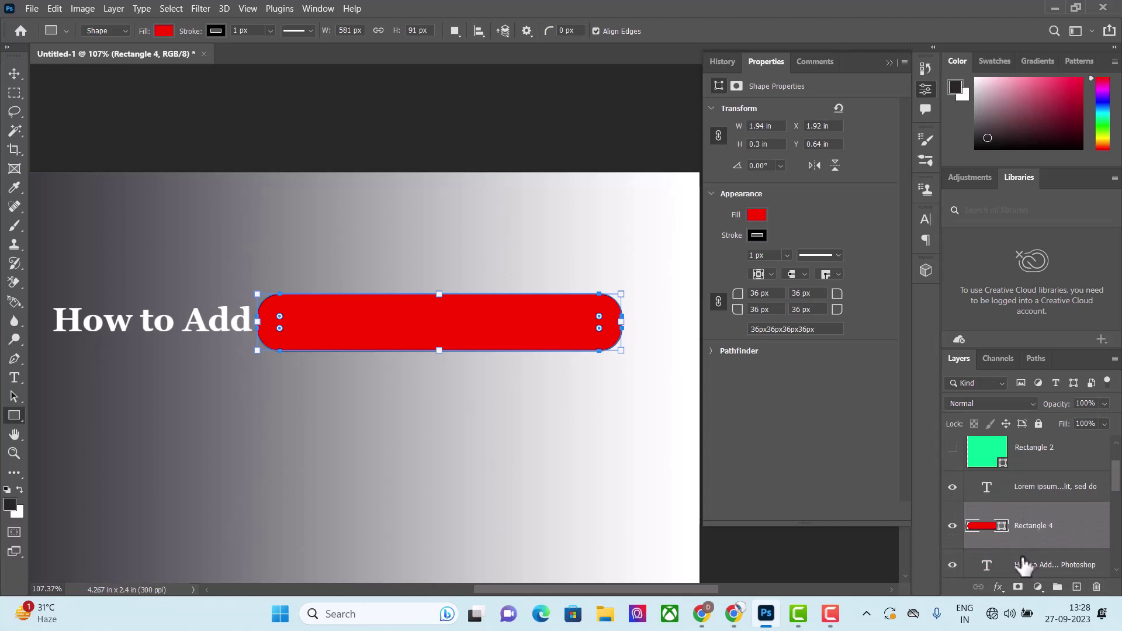
key(ctrl+shift+bracketleft)
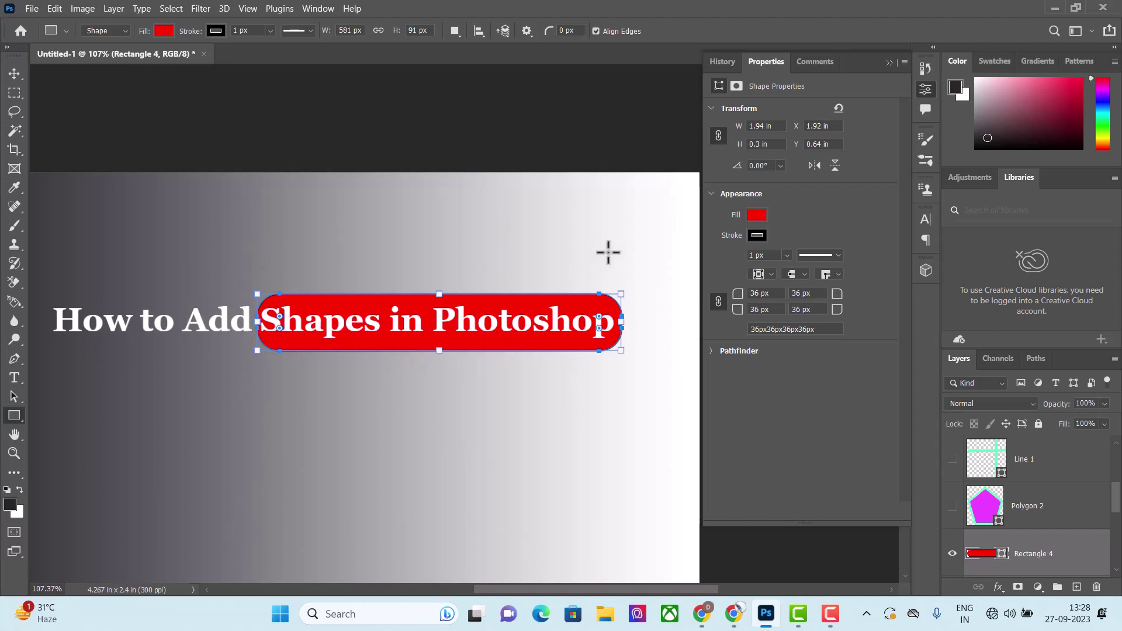
Set Rectangle 4's layer opacity to 42%.
click(1105, 405)
click(1073, 419)
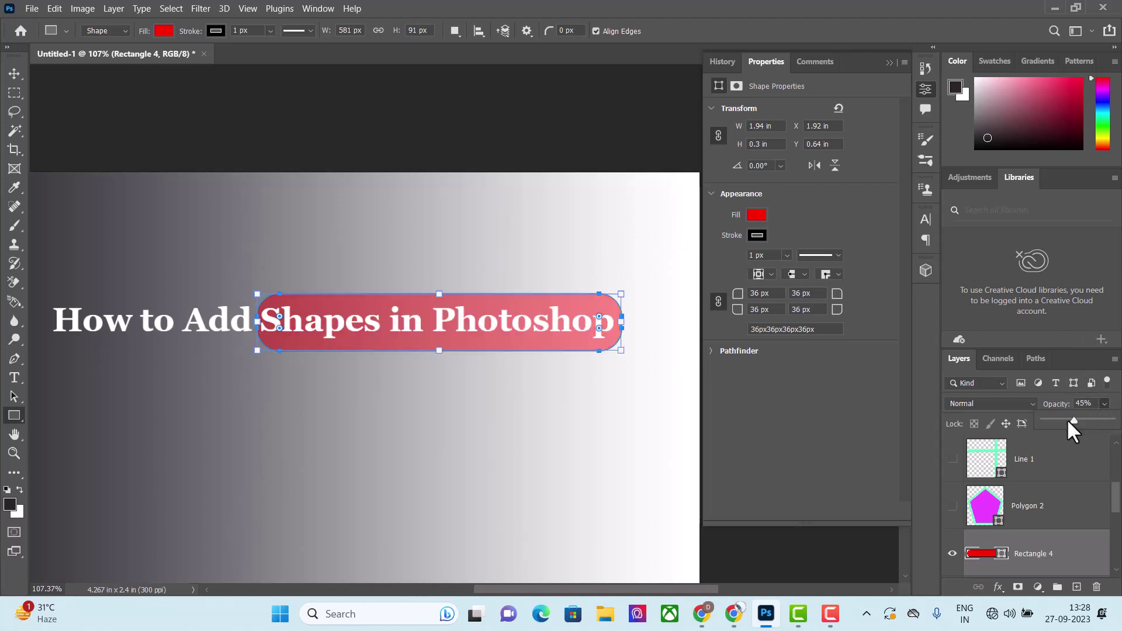
click(1083, 418)
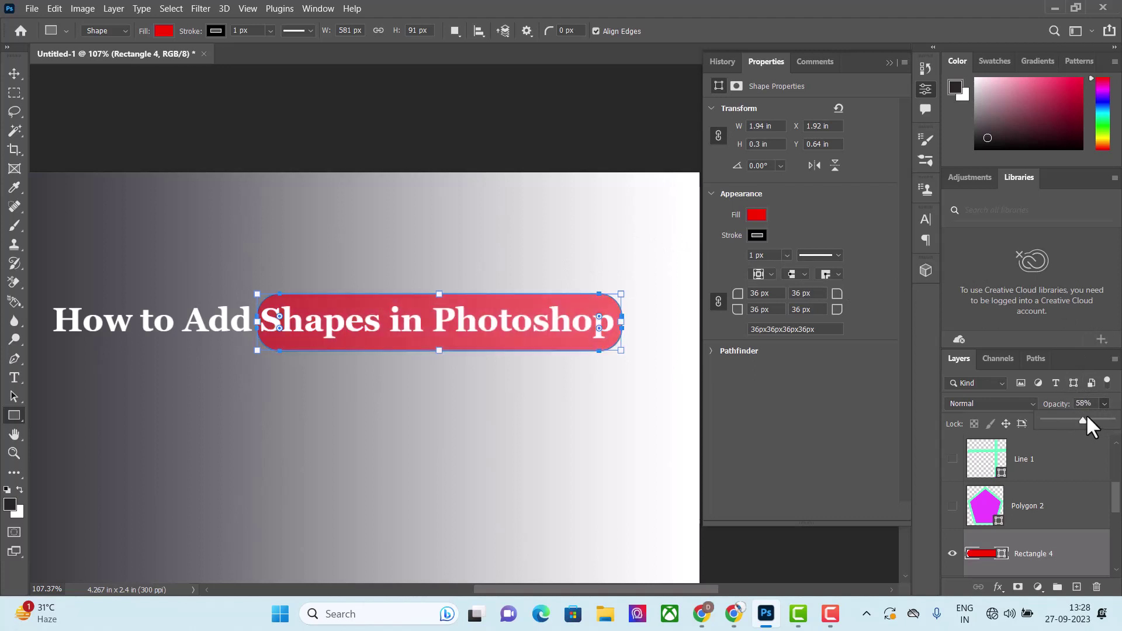
click(1072, 418)
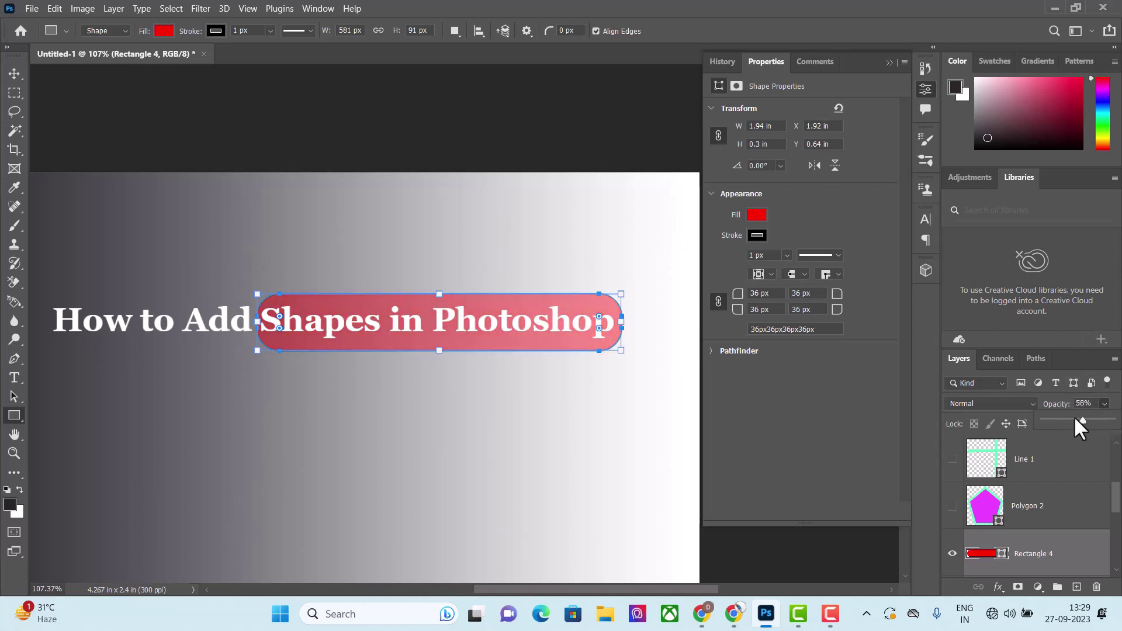
click(1072, 418)
click(719, 301)
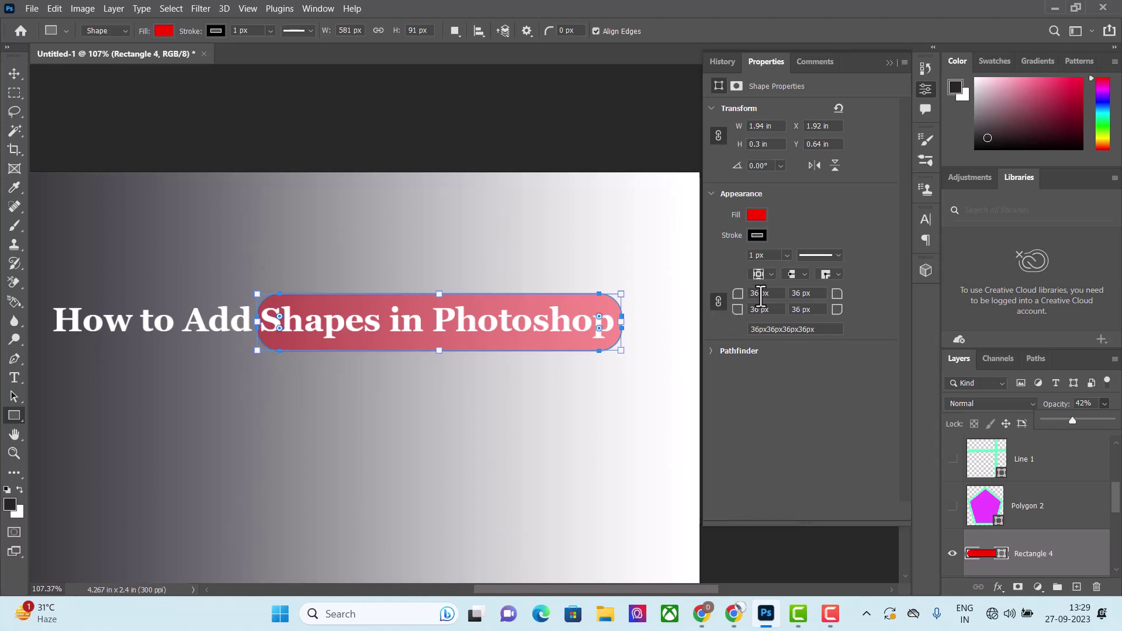